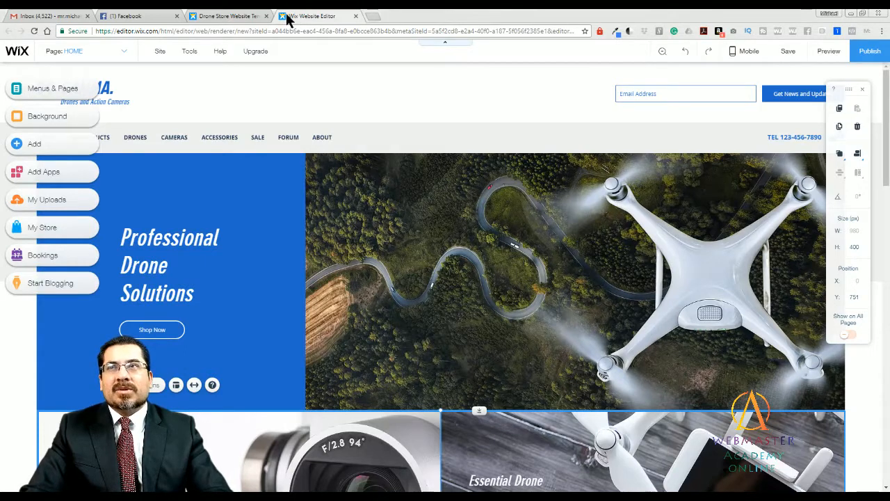
Step: Switch to the Drone Store website template preview and enlarge the page for easier viewing
click(243, 15)
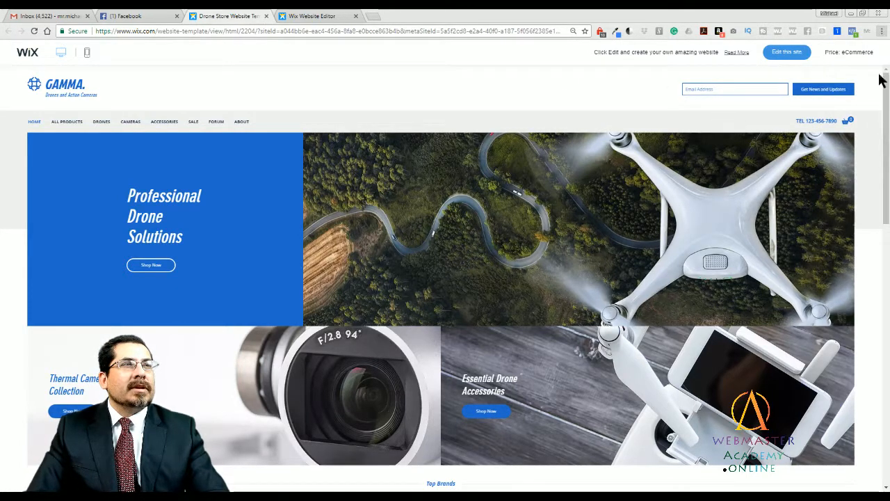
key(ctrl+plus)
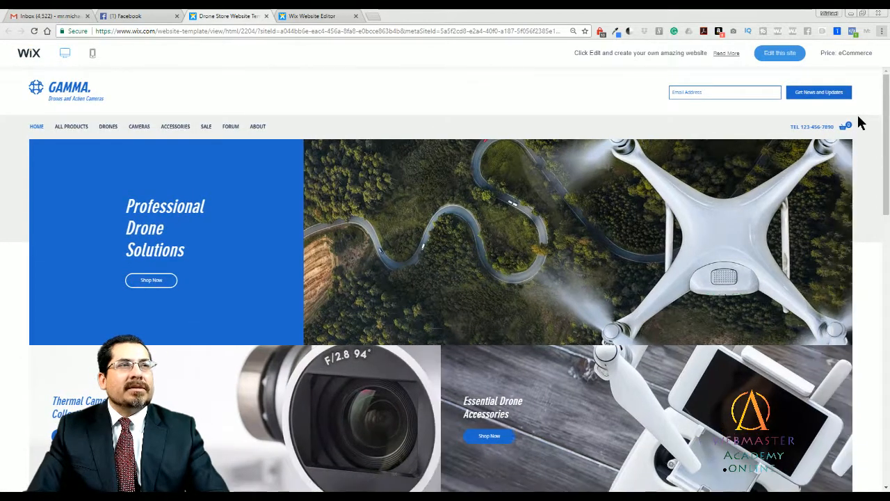
key(ctrl+plus)
key(ctrl+plus)
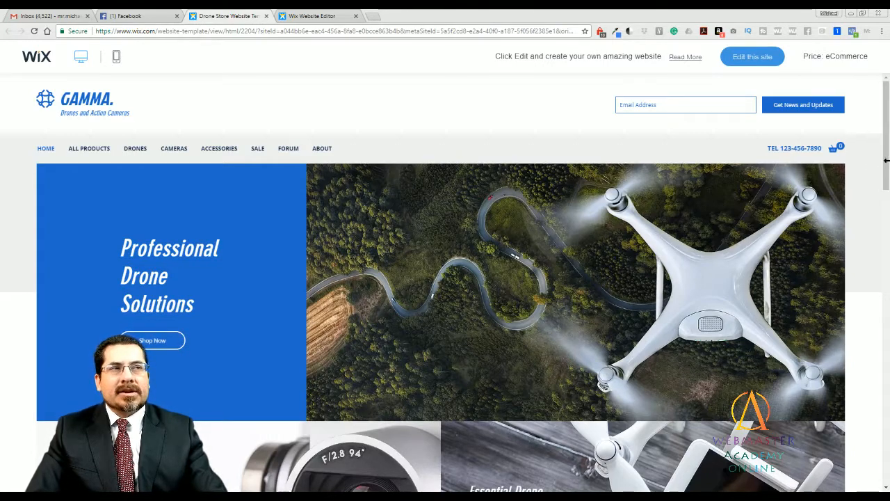
Step: Open the quick view of the action camera under Our Bestsellers, raise its quantity to 3 and close the view
drag(885, 170, 885, 202)
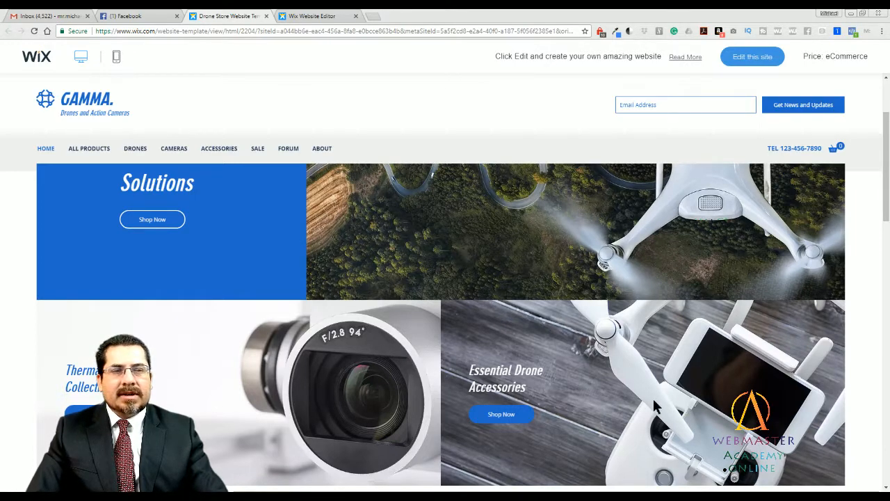
drag(883, 205, 883, 272)
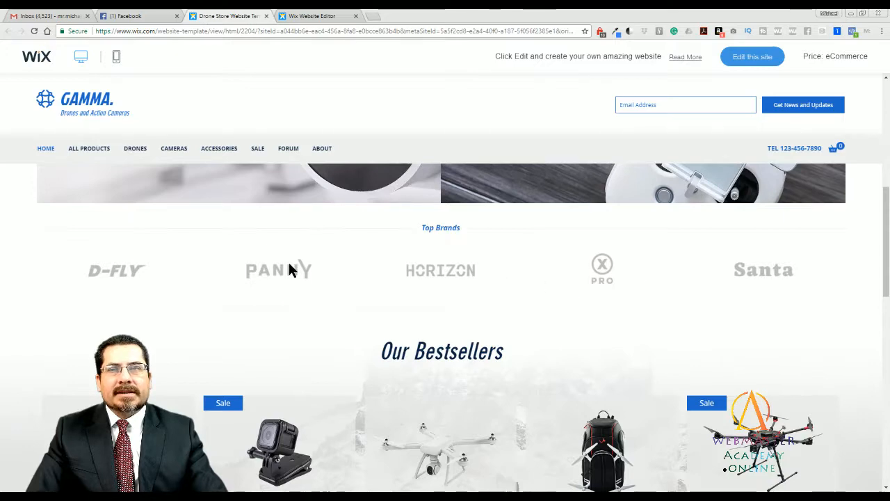
drag(883, 252, 883, 290)
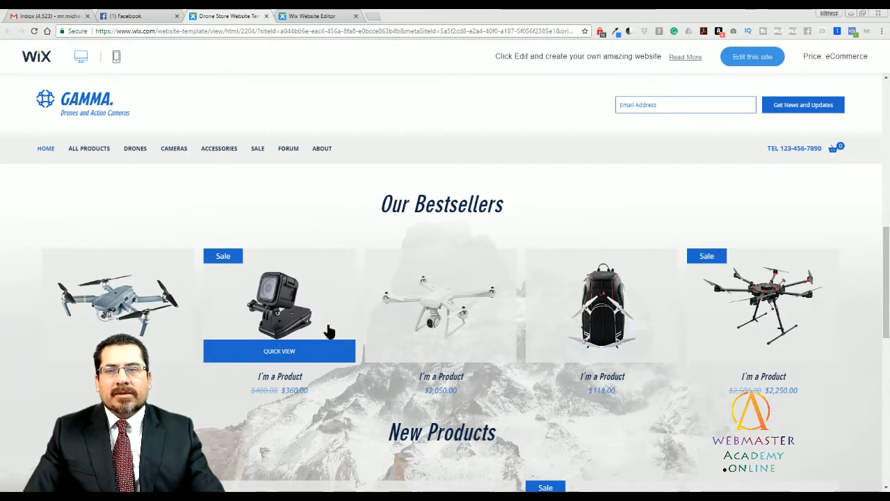
click(285, 353)
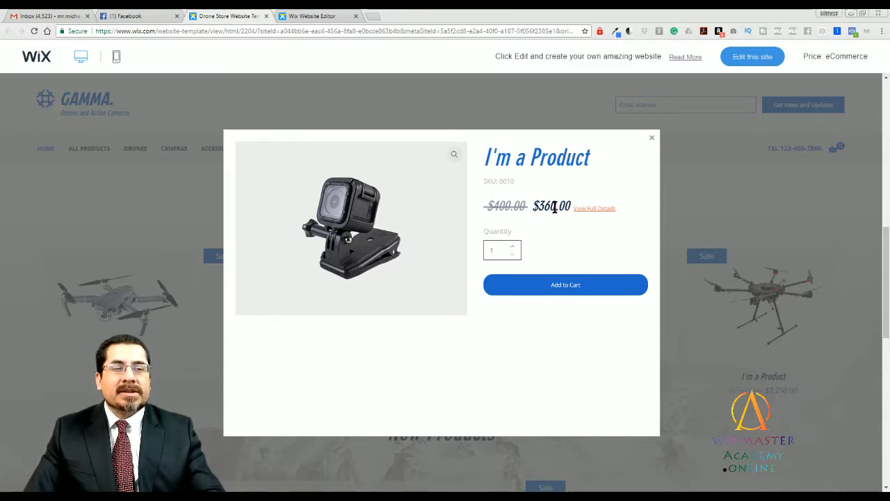
click(513, 248)
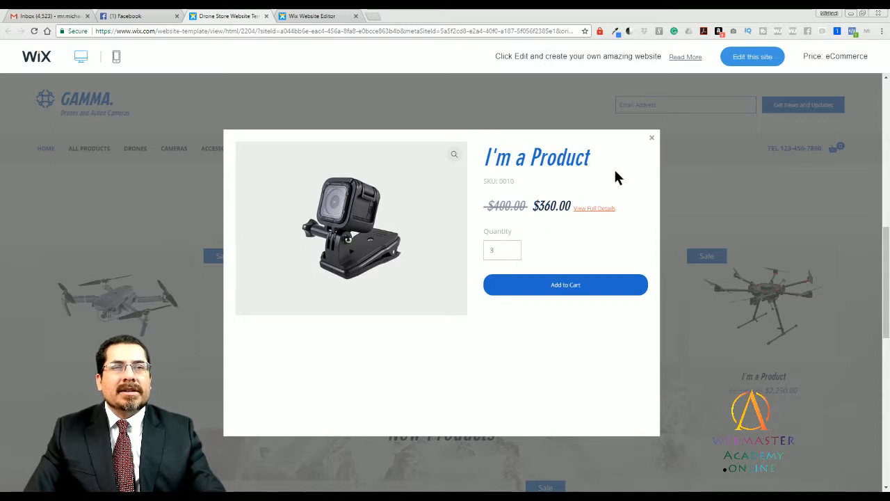
click(651, 138)
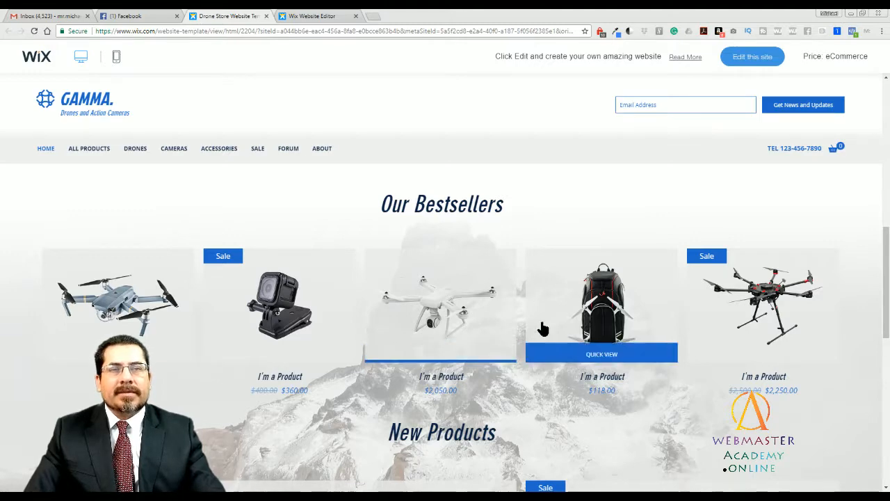
Step: Examine the home page's Bestsellers, New Products and Testimonials sections down to the footer links
scroll(541, 334, down, 1)
scroll(542, 341, up, 1)
scroll(541, 320, down, 2)
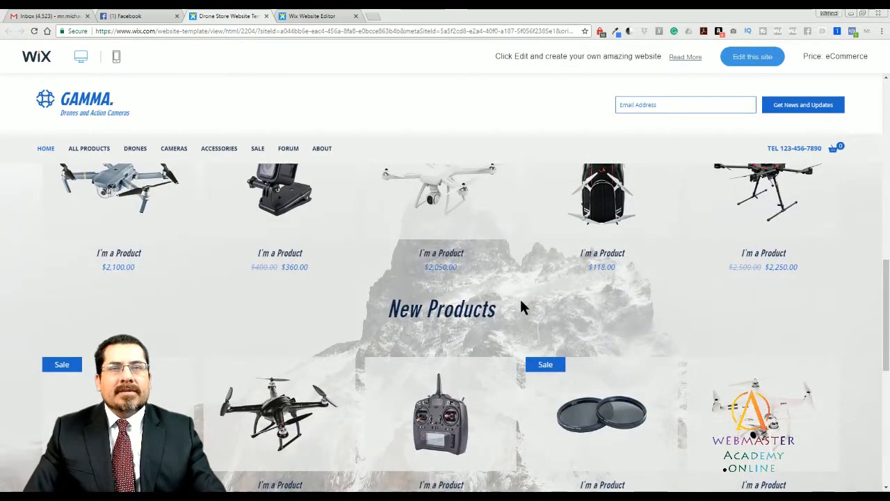
scroll(522, 301, down, 1)
scroll(817, 275, up, 3)
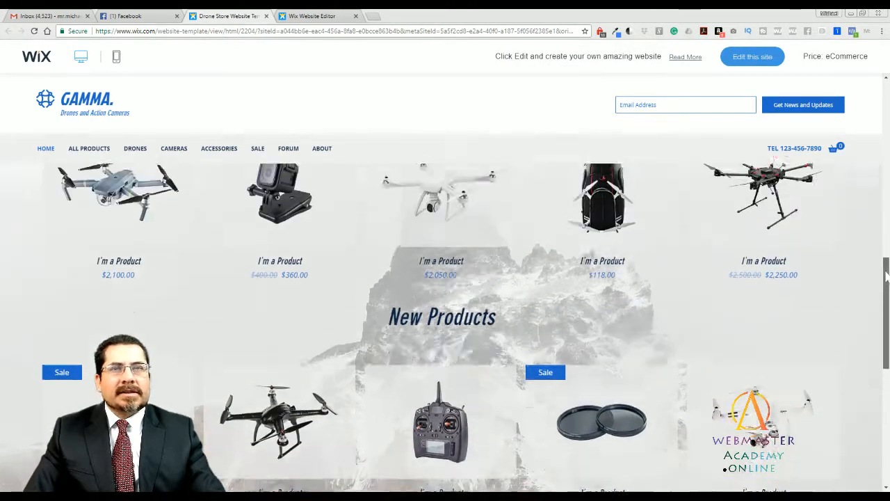
scroll(445, 329, down, 2)
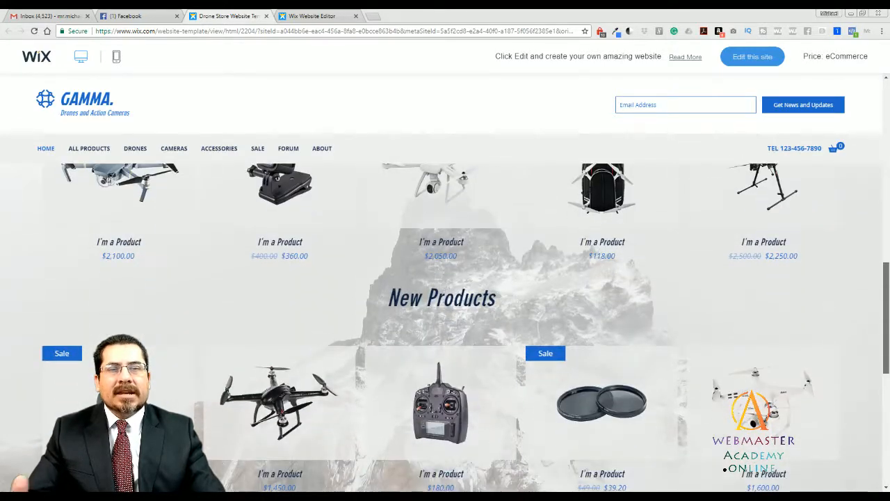
scroll(887, 249, up, 2)
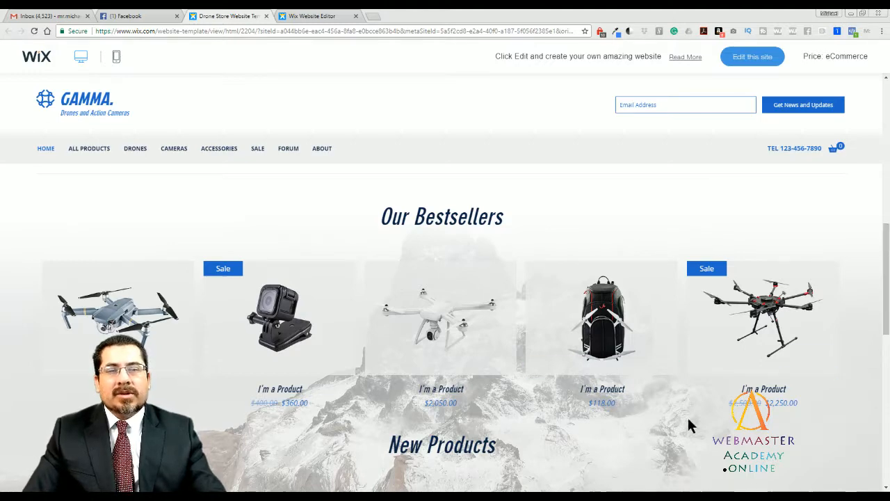
scroll(886, 240, down, 3)
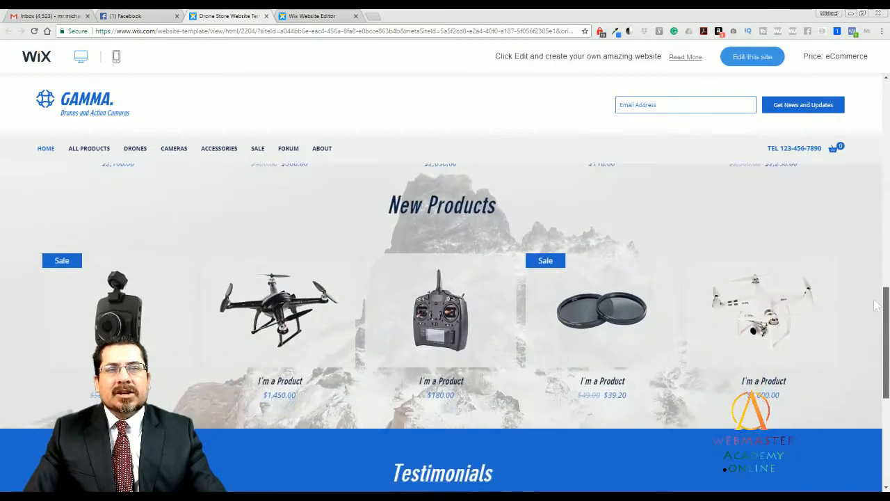
scroll(876, 310, down, 1)
scroll(870, 334, down, 3)
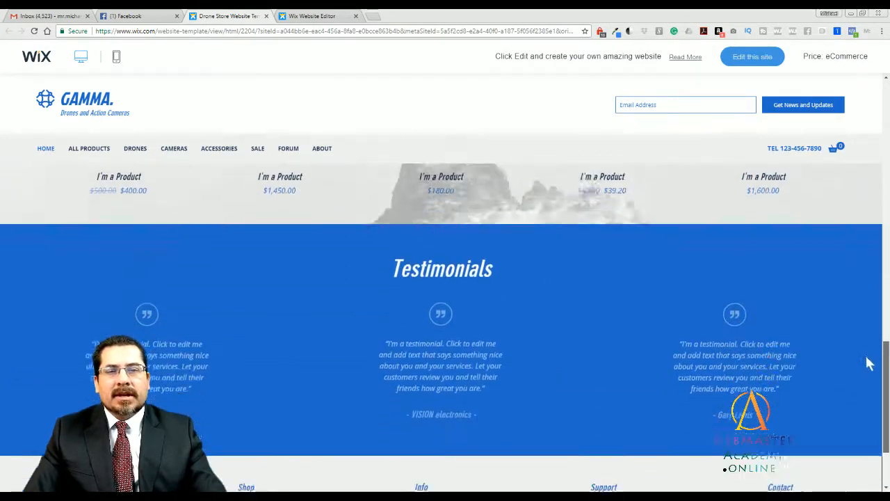
scroll(866, 370, up, 1)
scroll(863, 367, down, 1)
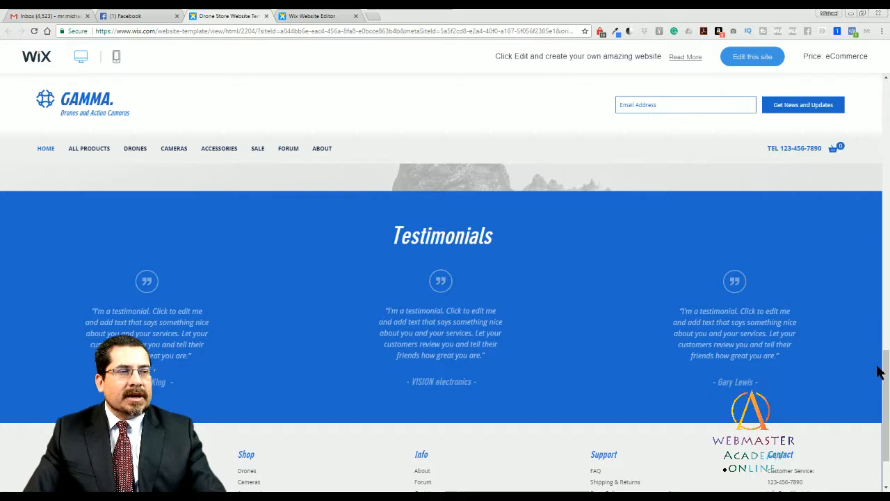
drag(884, 361, 880, 379)
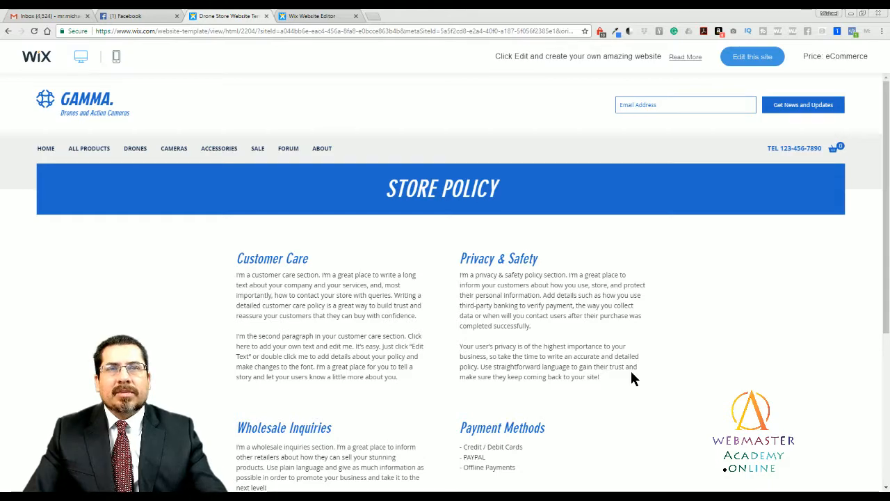
Step: Examine the Store Policy page, highlighting the opening words about user privacy in the Privacy & Safety section
scroll(571, 362, down, 1)
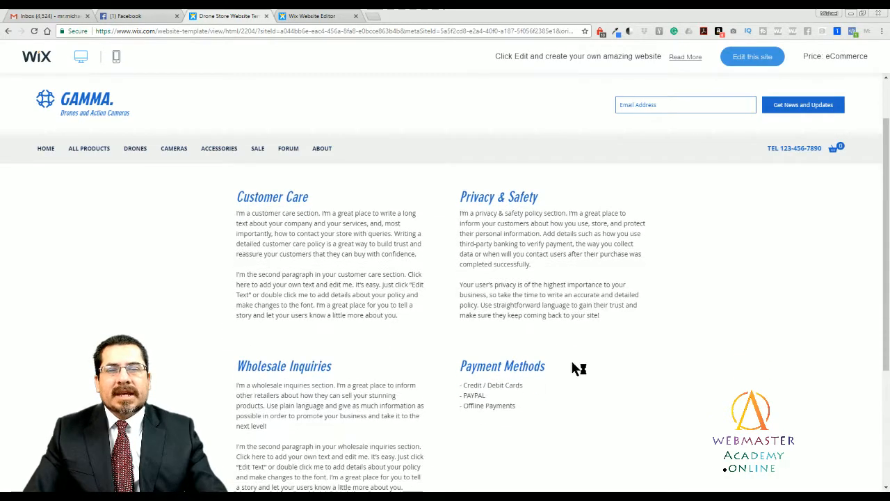
scroll(571, 361, down, 1)
scroll(571, 362, up, 1)
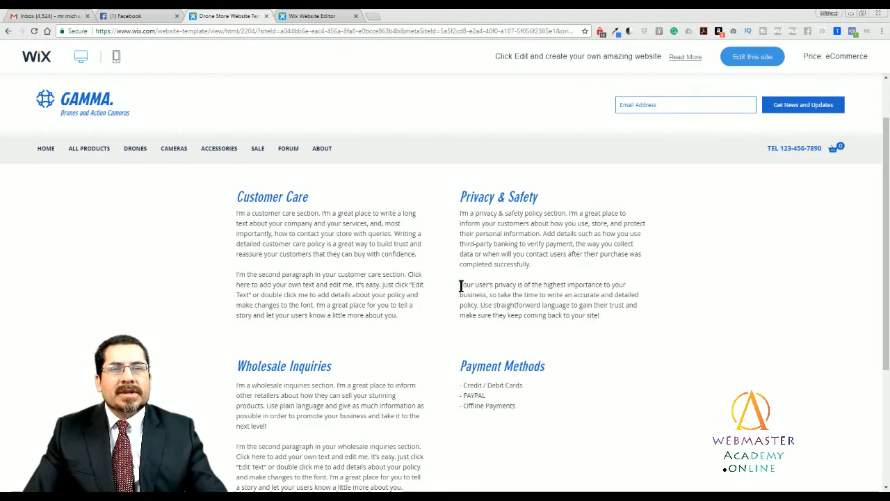
mouse_move(477, 285)
mouse_down()
mouse_move(546, 295)
mouse_move(615, 285)
mouse_move(488, 295)
mouse_up()
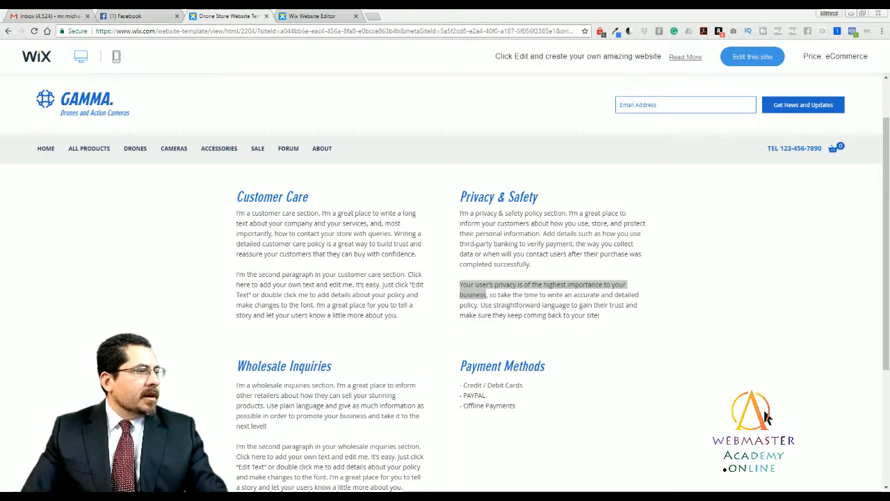
click(657, 407)
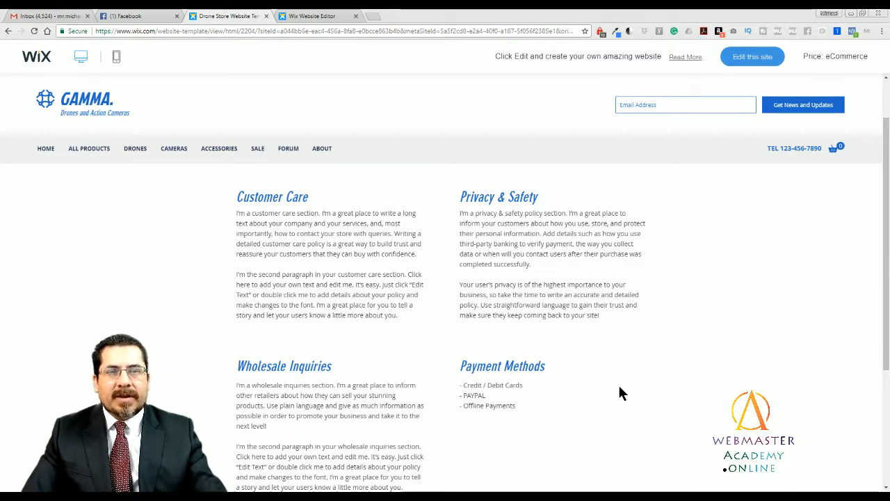
scroll(563, 398, up, 1)
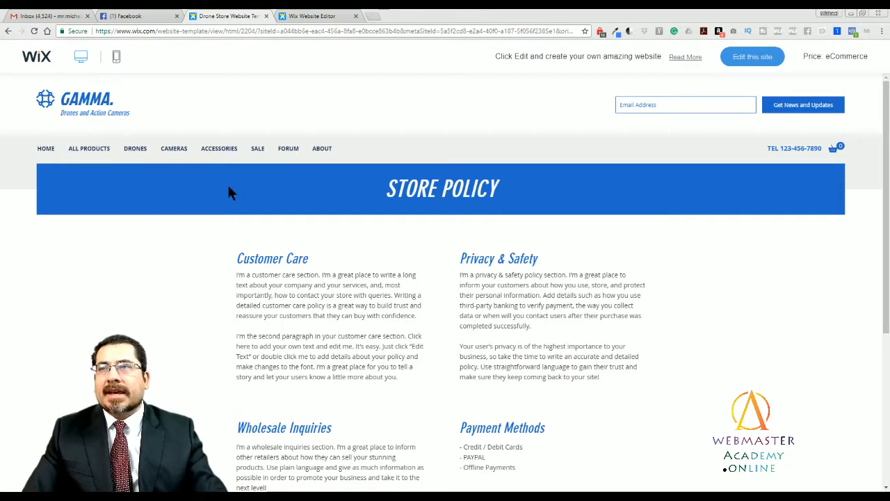
Step: Return to the store's home page, open the All Products page and look over its product grid
click(45, 149)
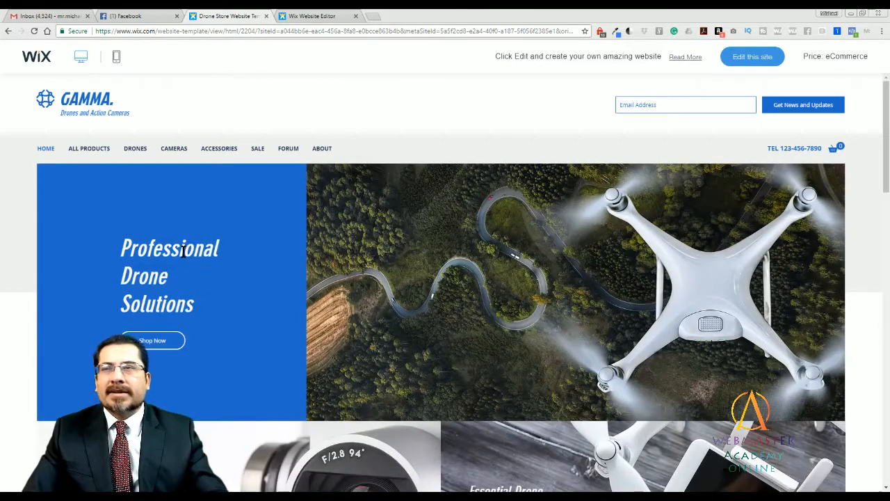
click(90, 150)
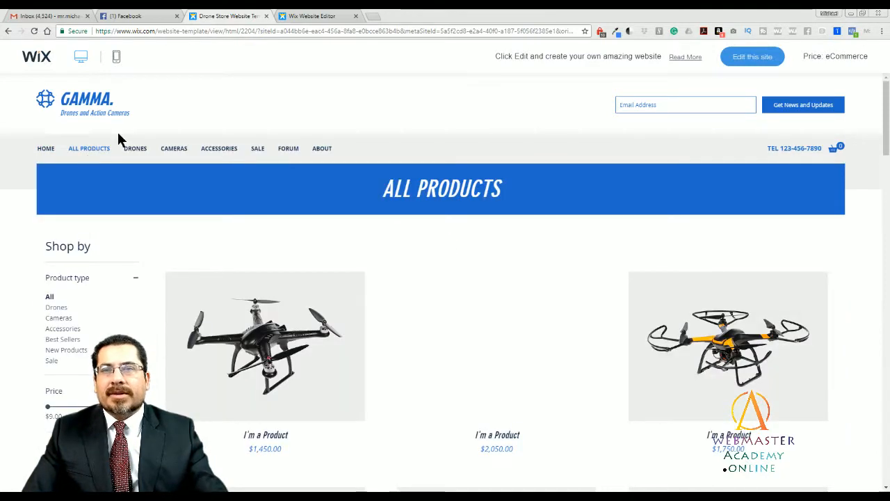
scroll(459, 254, down, 1)
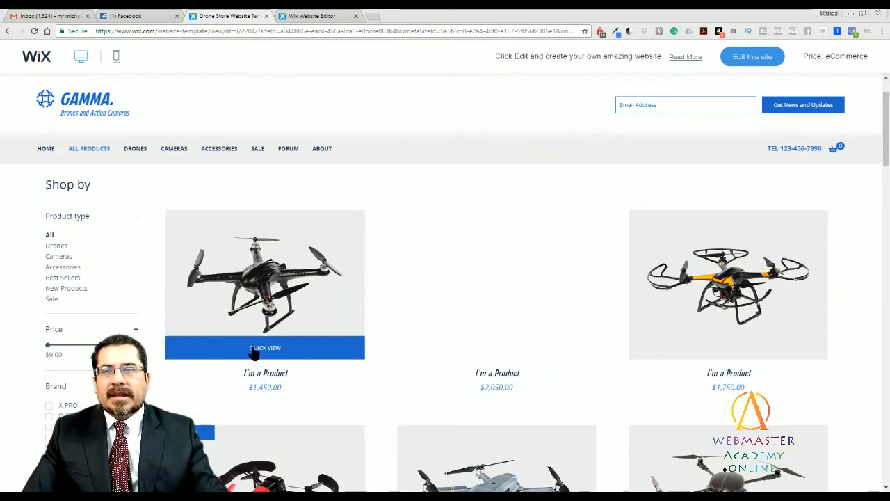
scroll(373, 361, down, 3)
scroll(372, 362, up, 3)
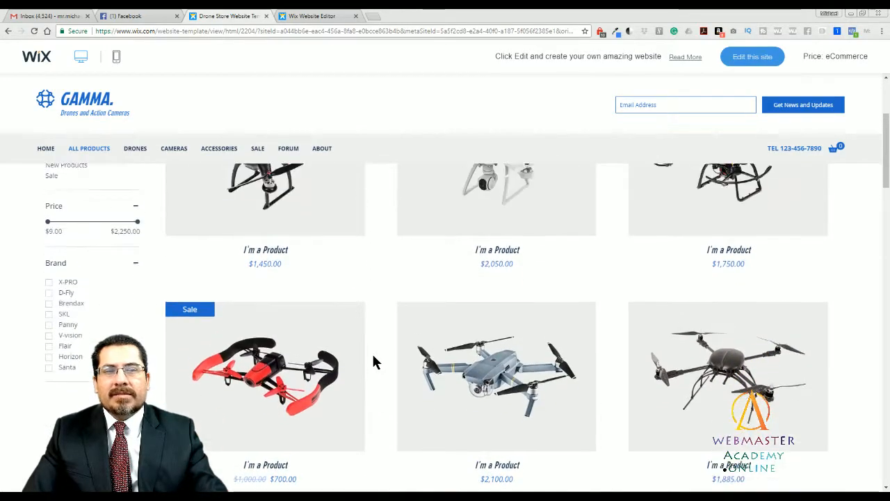
scroll(369, 351, up, 1)
scroll(356, 342, down, 1)
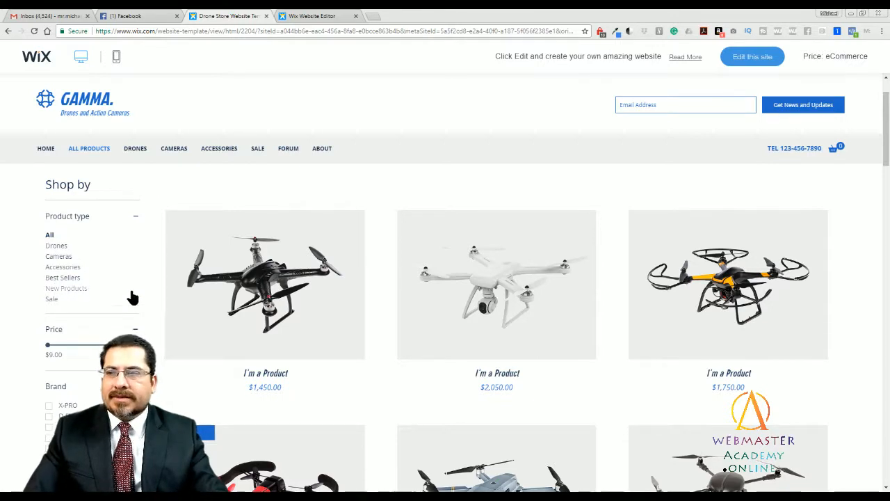
Step: Try the product price filter with upper limits of $1,353.60 and $233.10, and restore the full range up to $2,250.00
scroll(156, 294, down, 1)
drag(138, 283, 91, 292)
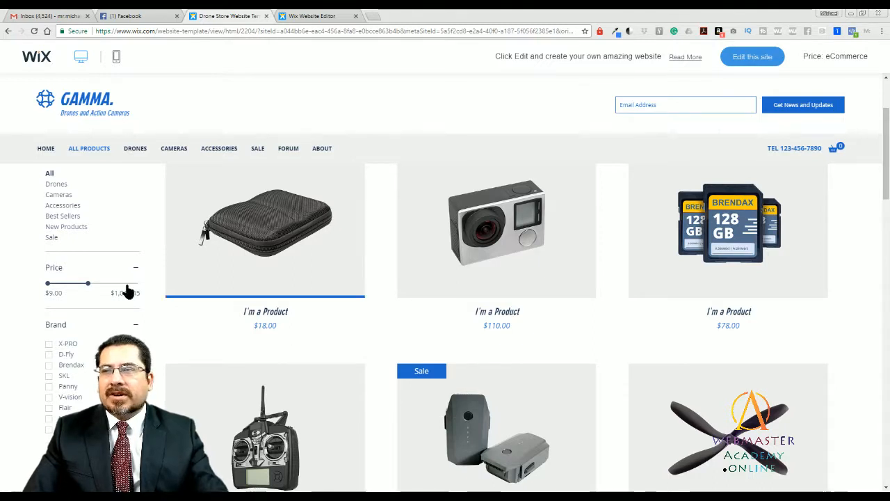
drag(88, 289, 102, 290)
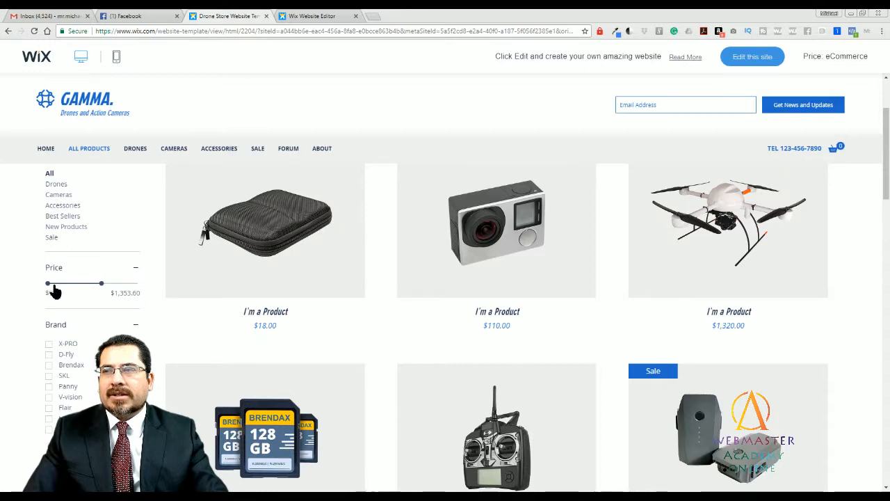
drag(102, 284, 56, 285)
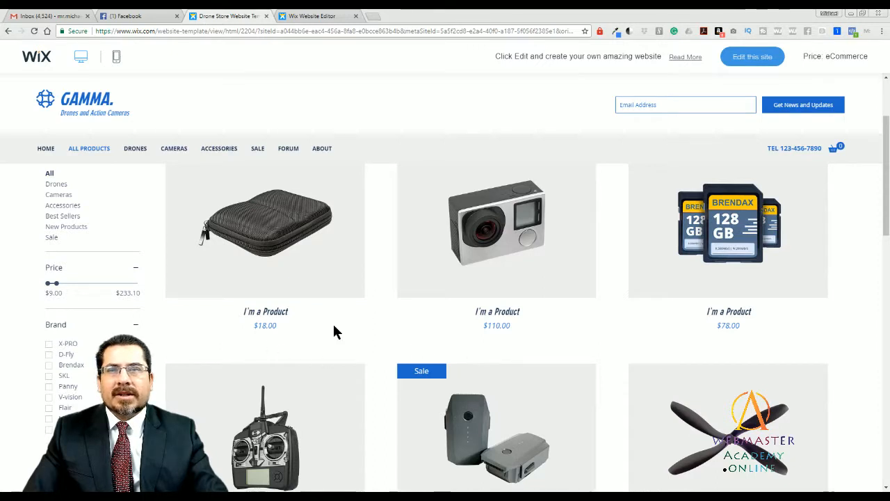
drag(57, 286, 137, 285)
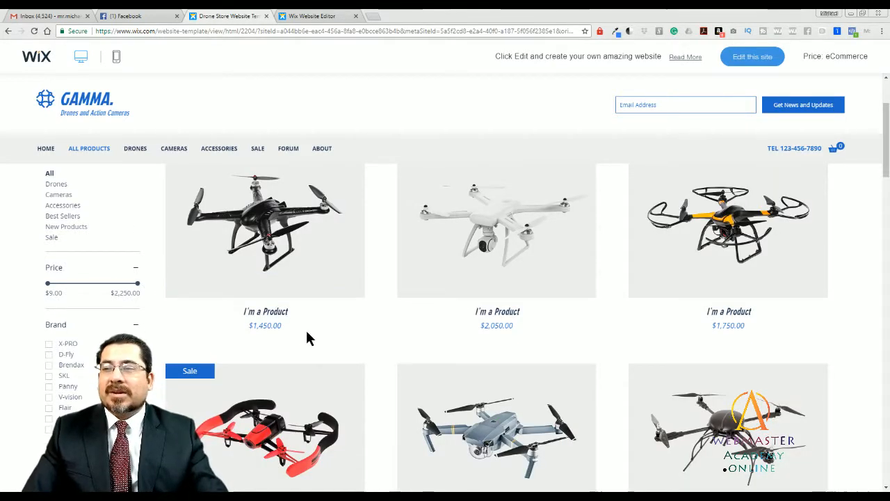
Step: Filter the products by the Brendax brand, clear the brand filter and return to the beginning of All Products
click(48, 365)
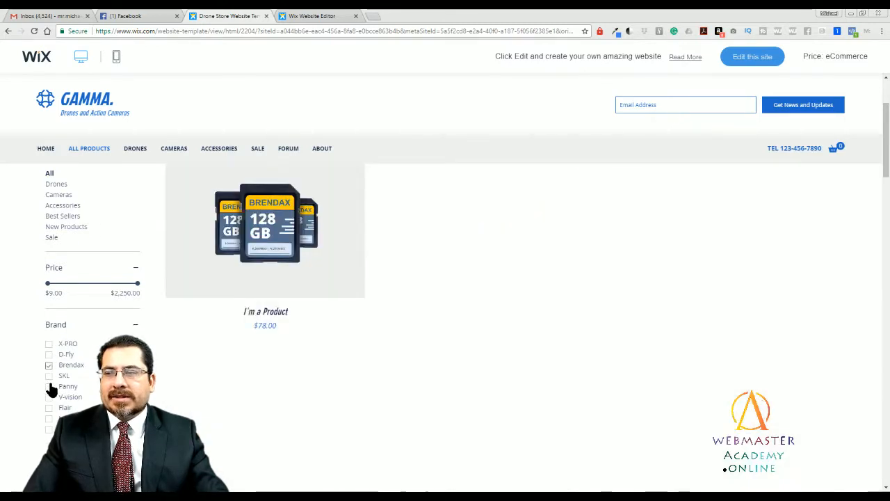
click(49, 387)
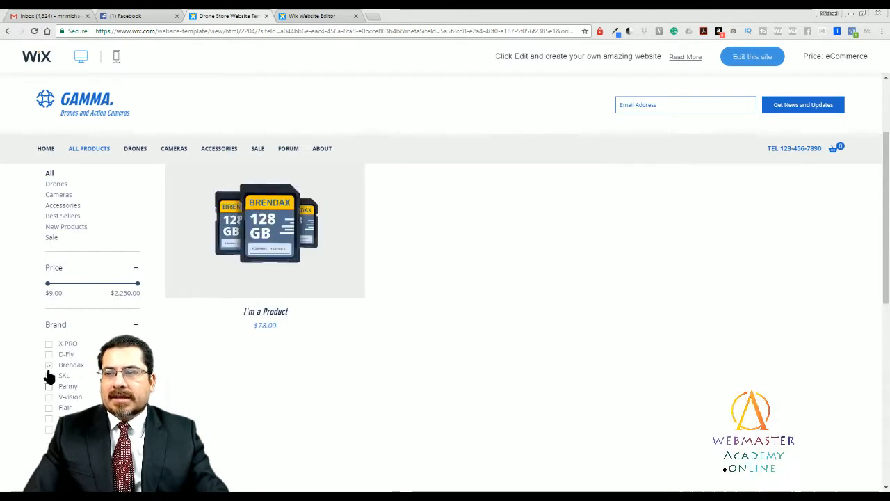
click(48, 365)
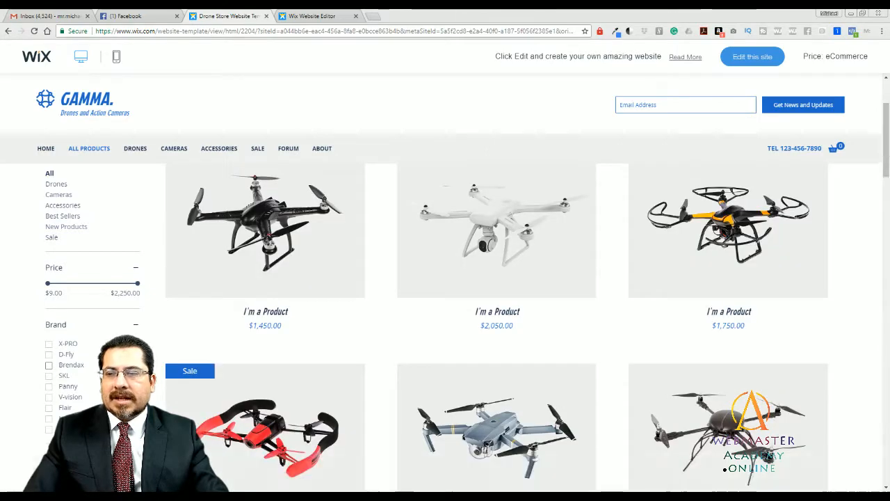
scroll(265, 347, down, 1)
scroll(264, 348, up, 3)
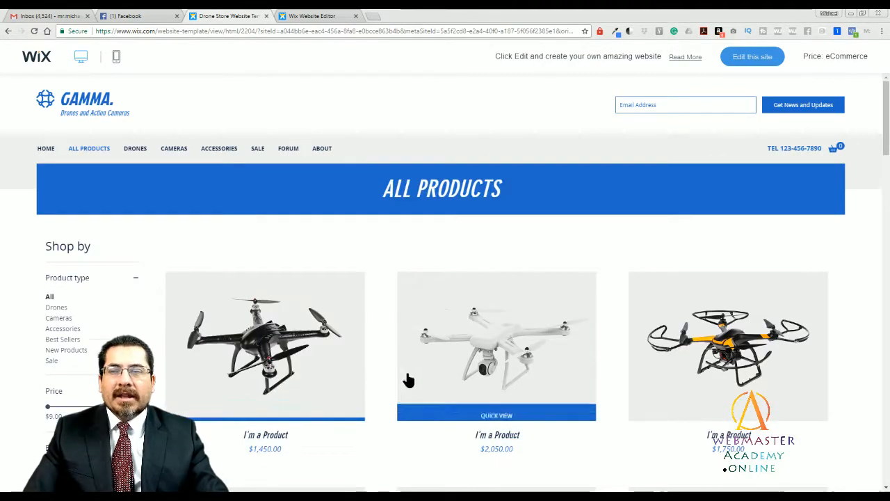
Step: Look over the All Products grid, open the Drones category page and view its products
scroll(409, 376, down, 1)
scroll(409, 376, down, 4)
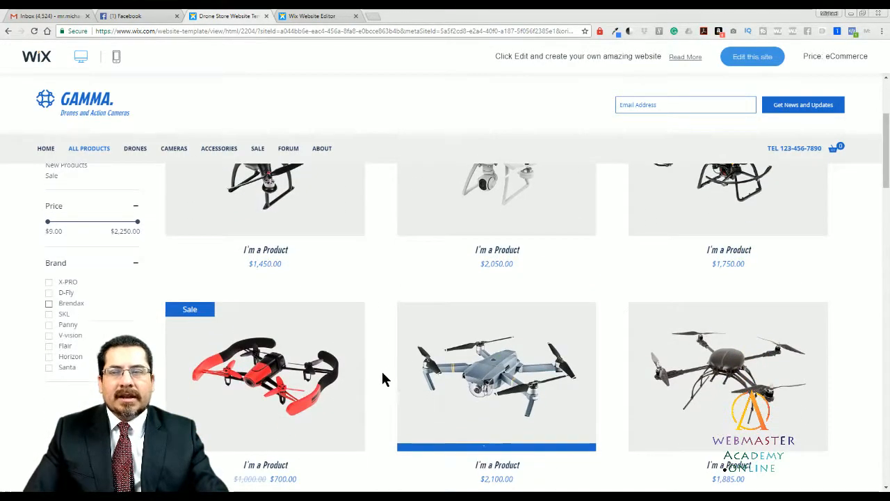
scroll(383, 375, up, 1)
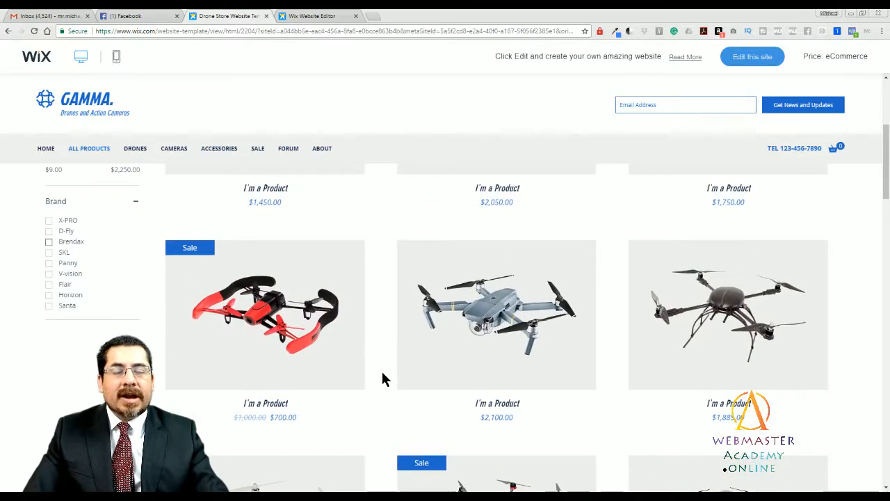
scroll(383, 376, up, 4)
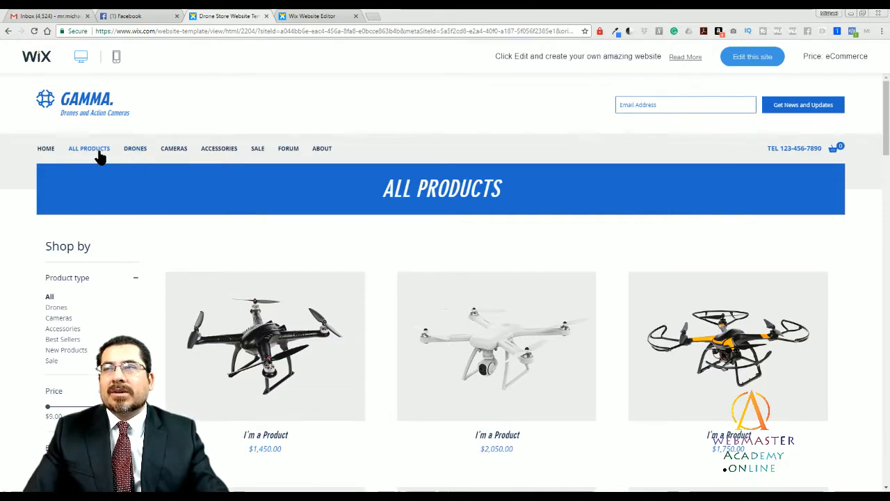
click(137, 149)
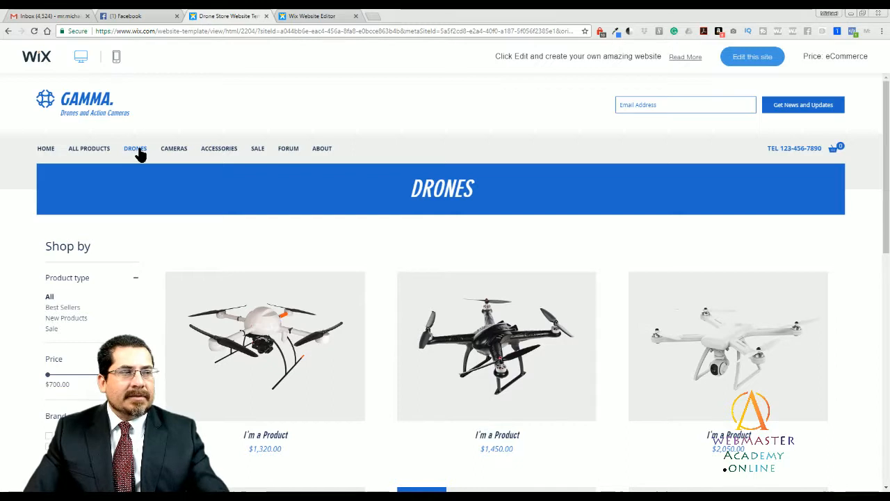
scroll(367, 231, down, 1)
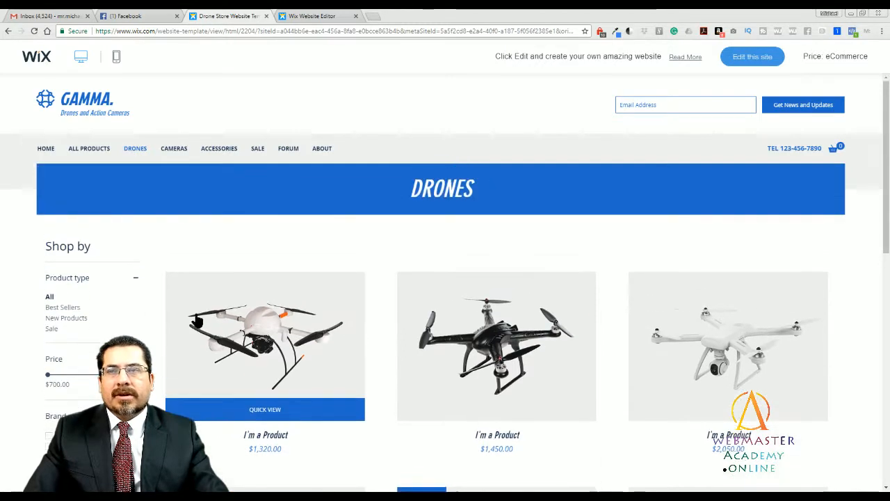
scroll(171, 334, up, 1)
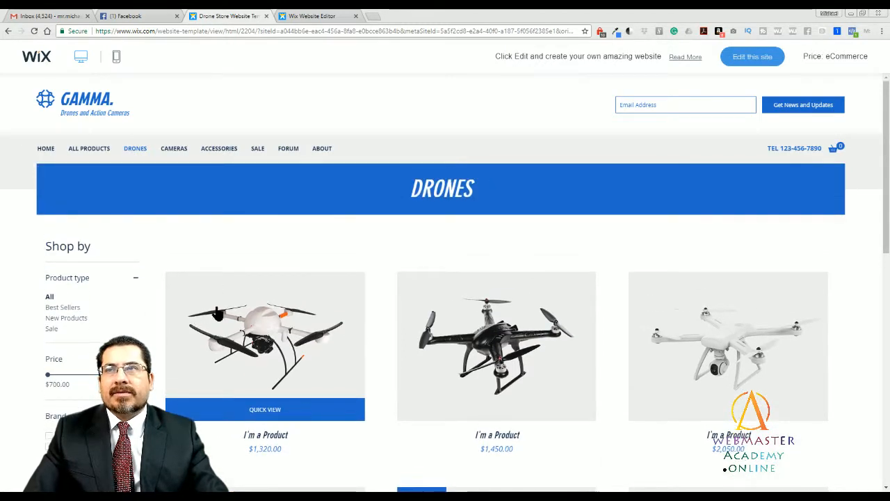
Step: Open the Sale page and look over its discounted products
click(258, 152)
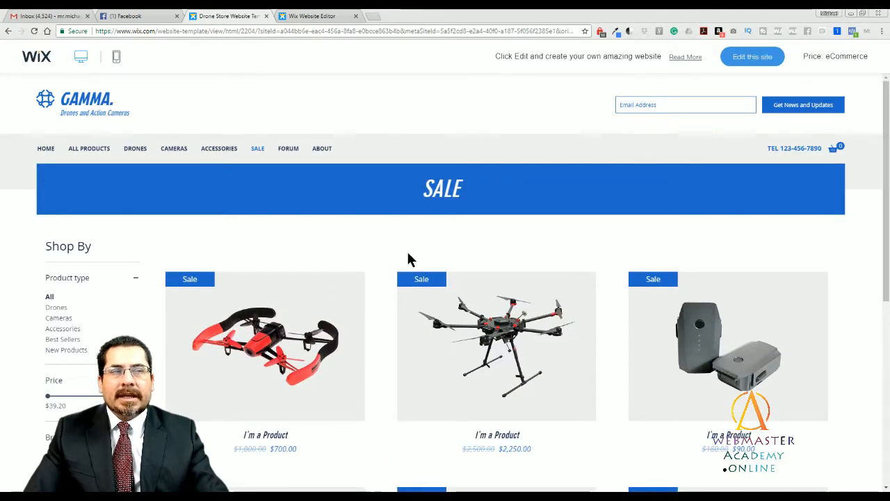
scroll(407, 258, down, 3)
scroll(413, 294, up, 3)
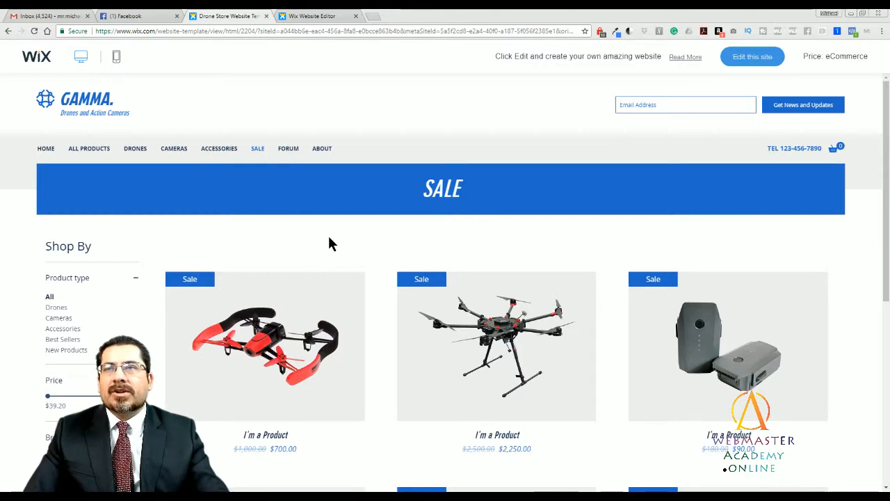
Step: Open the Forum page, try its Login / Sign up option, dismiss the demo notice and view the forum's members page
click(288, 149)
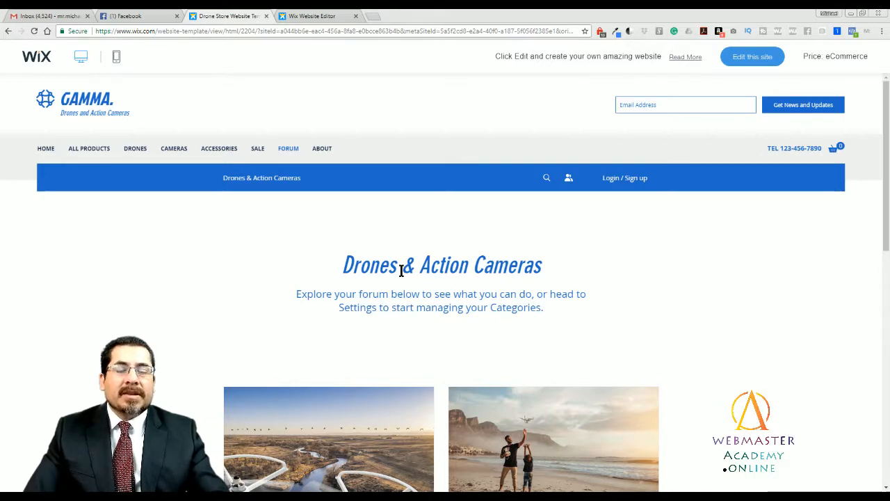
click(611, 182)
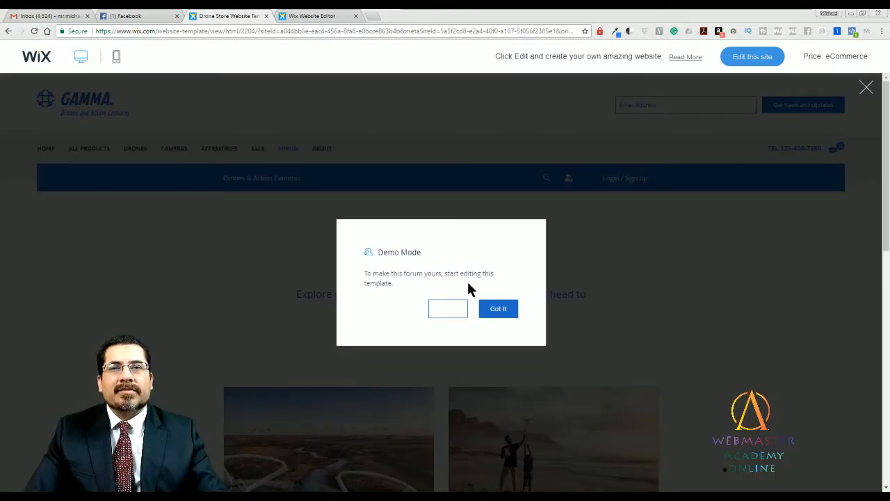
click(499, 310)
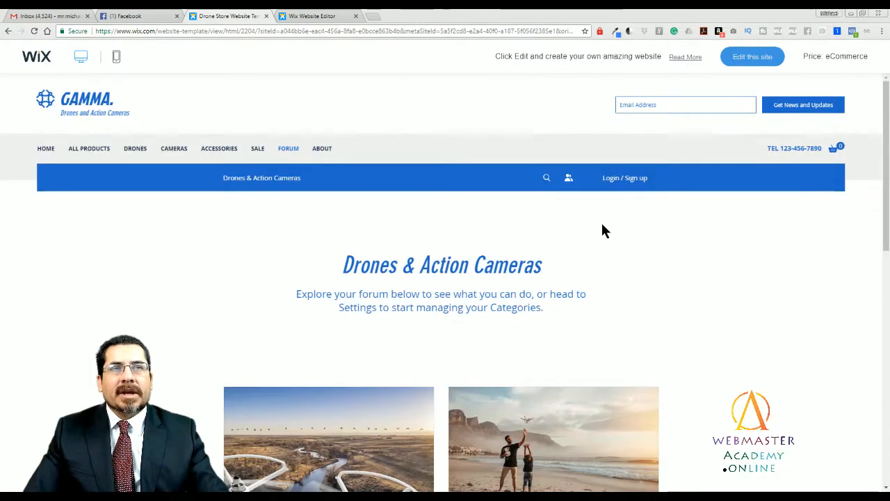
click(567, 180)
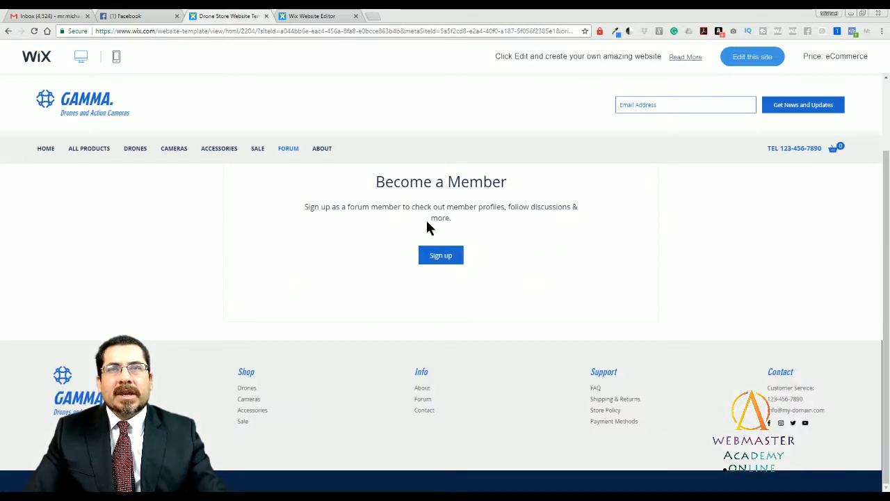
Step: Return to the forum's main page and look over its discussion categories
click(287, 151)
scroll(413, 260, down, 2)
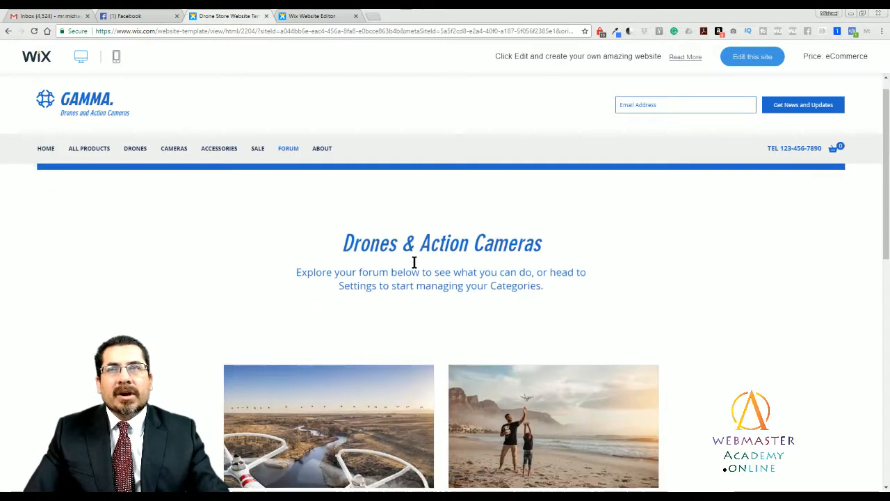
scroll(418, 271, down, 1)
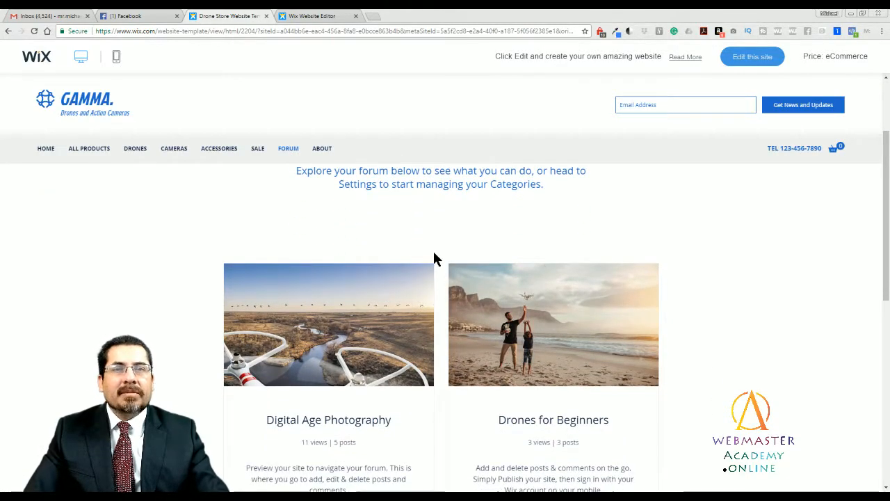
scroll(692, 267, down, 2)
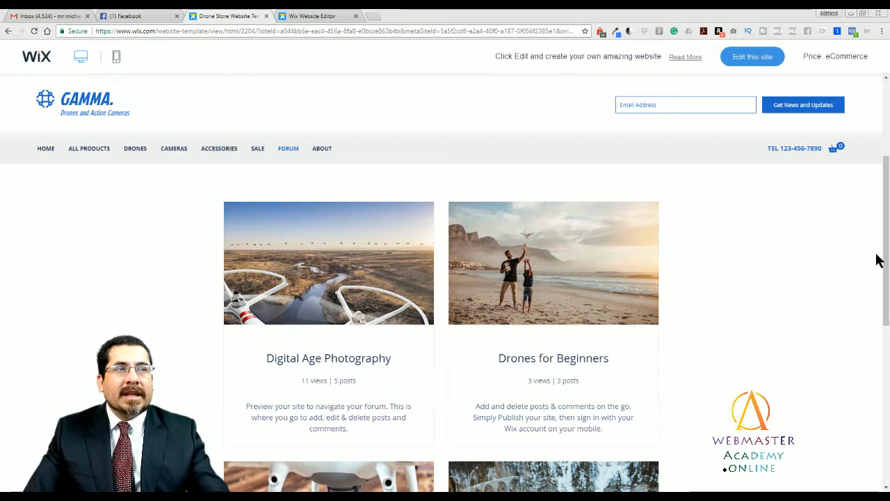
mouse_move(878, 259)
mouse_down()
mouse_move(878, 390)
mouse_move(876, 298)
mouse_move(861, 274)
mouse_move(887, 247)
mouse_up()
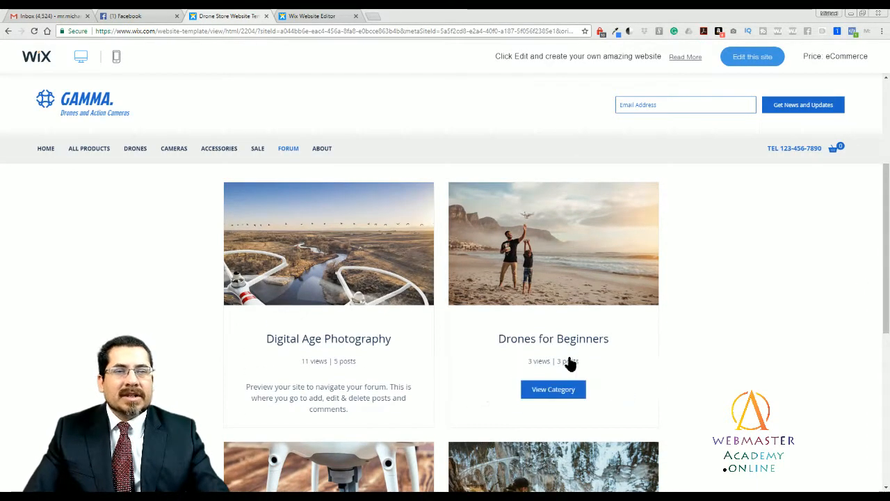
Step: Open the Drones for Beginners forum category, look through its posts and return to the beginning of the category page
mouse_move(590, 368)
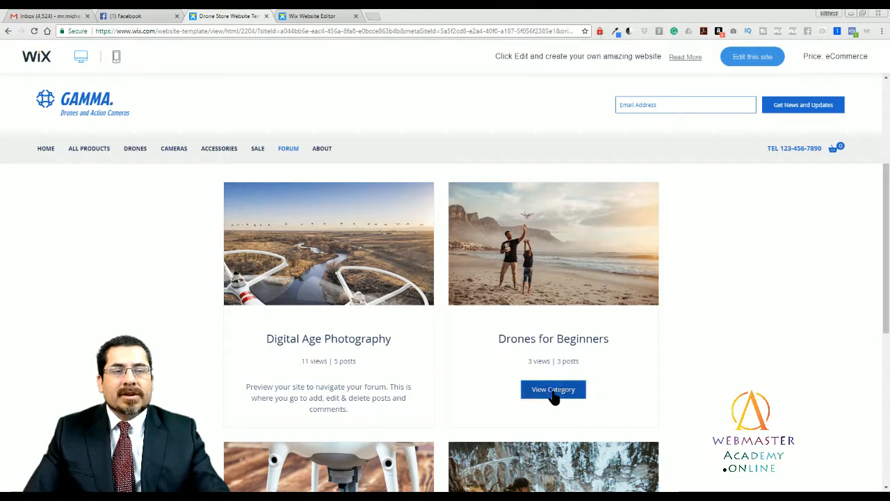
click(573, 395)
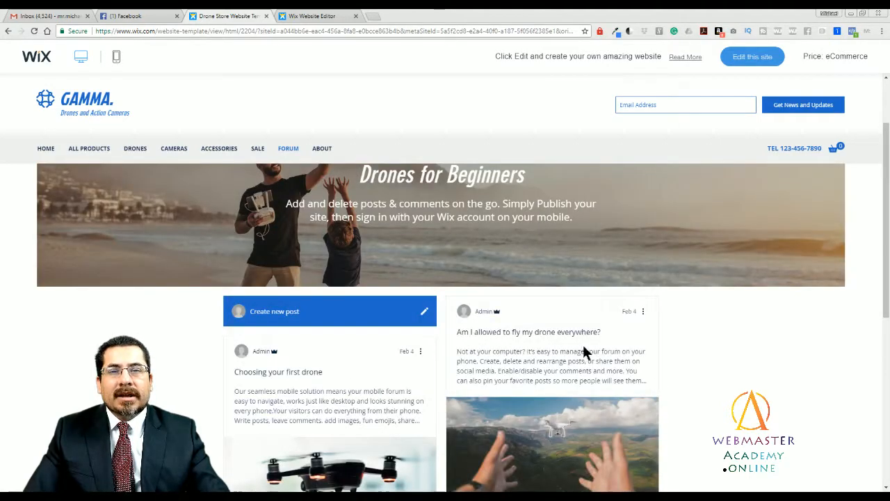
scroll(710, 337, down, 1)
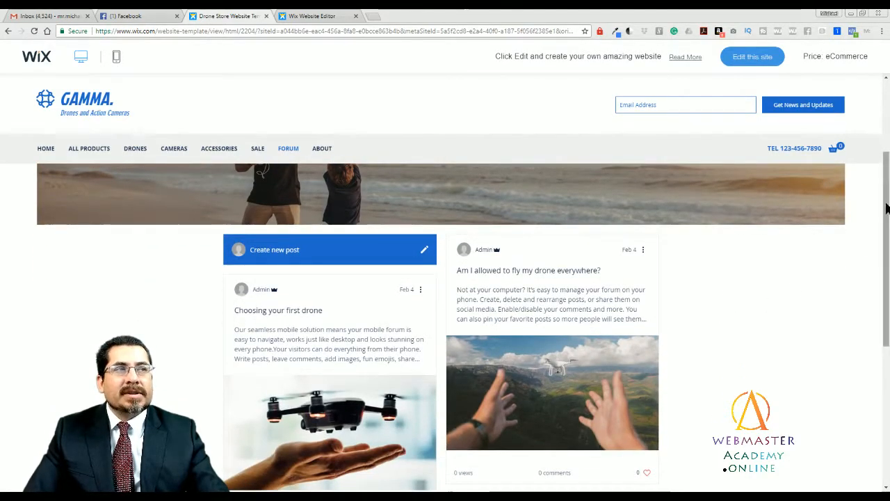
drag(886, 208, 878, 246)
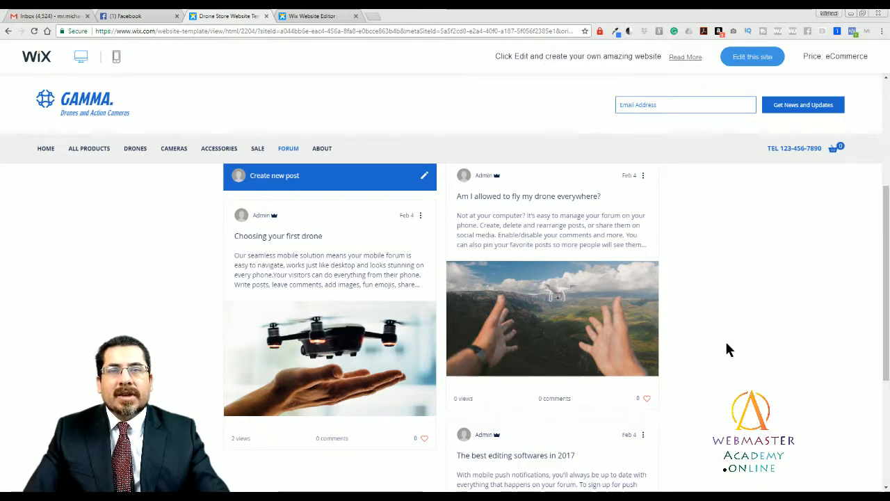
scroll(710, 366, up, 2)
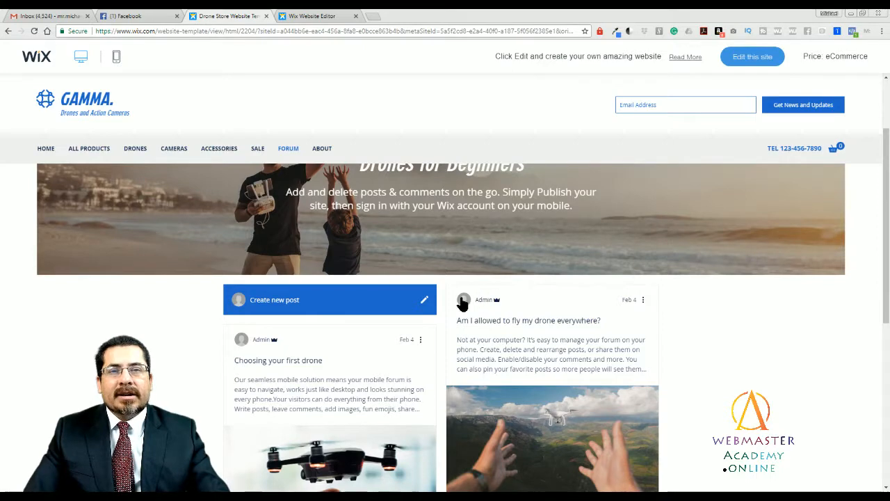
scroll(431, 351, up, 2)
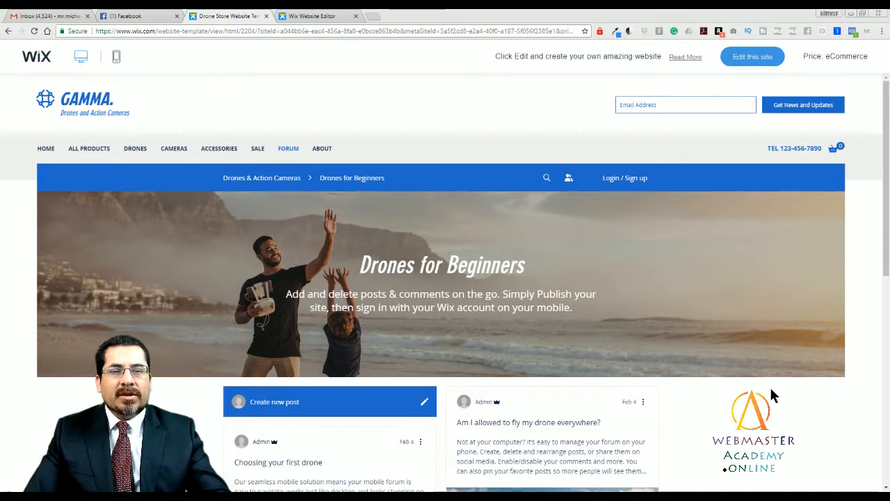
Step: Go back to the forum's main page, and from there view the site's About Us and Contact pages
click(288, 149)
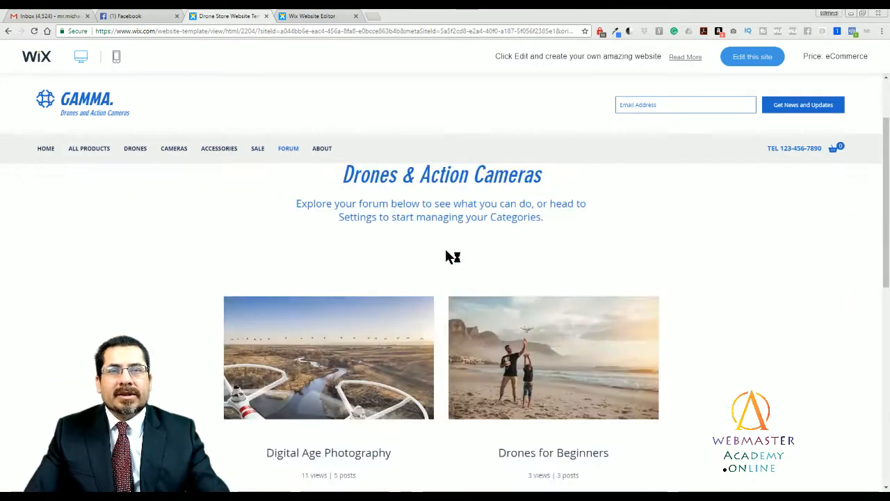
mouse_move(310, 155)
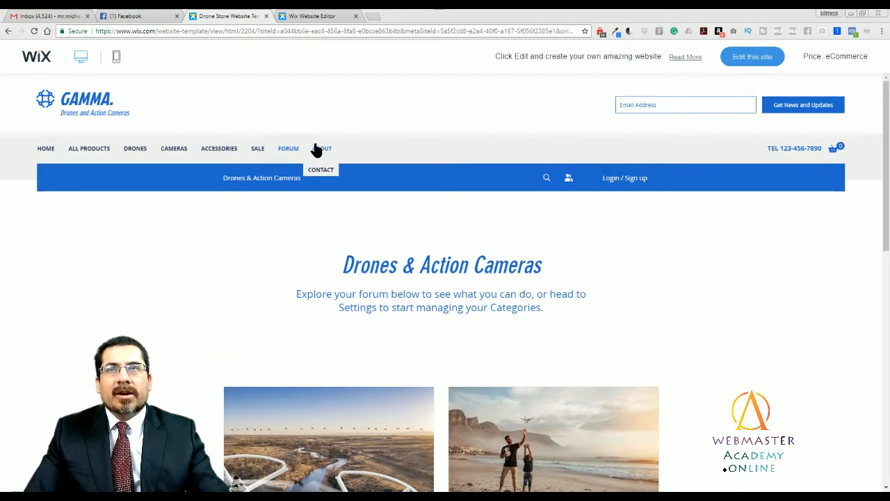
click(324, 174)
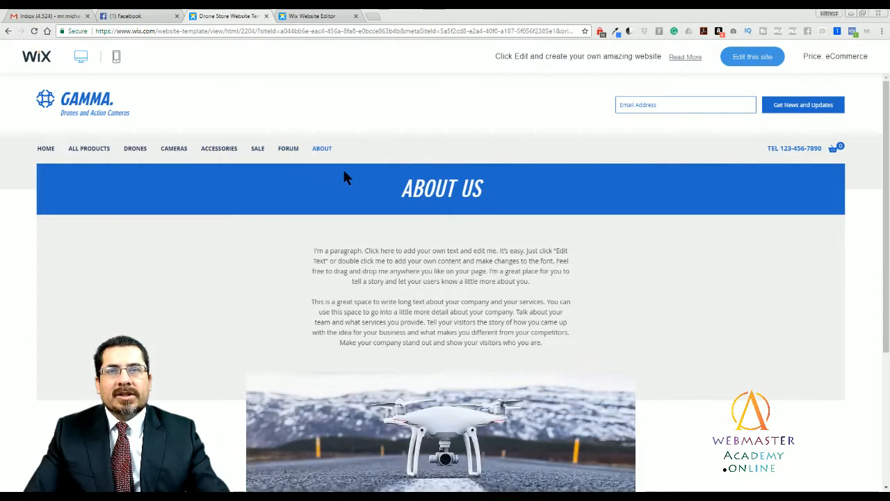
mouse_move(312, 153)
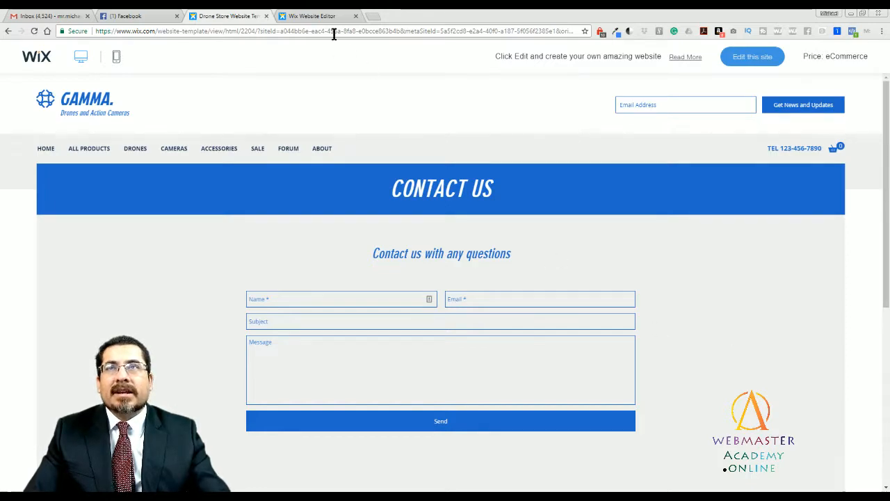
Step: Switch to the Wix Website Editor and save the site on a free Wix.com domain with the site name dronesample
click(318, 18)
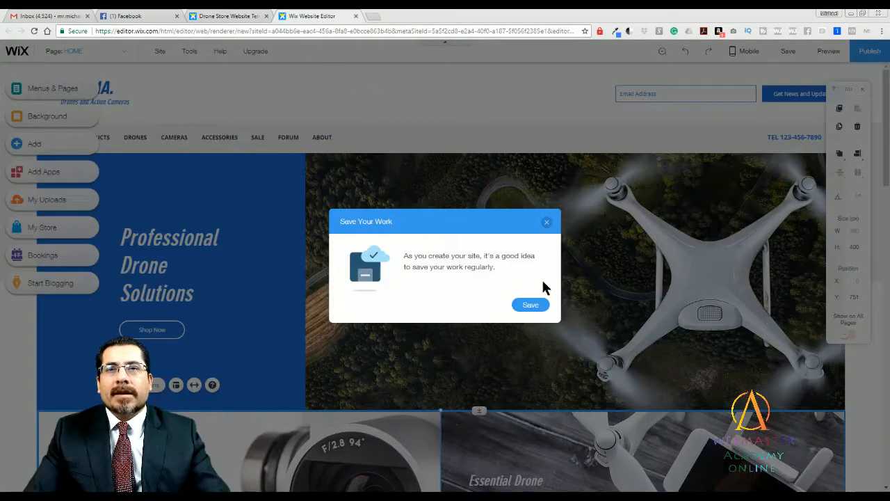
click(534, 306)
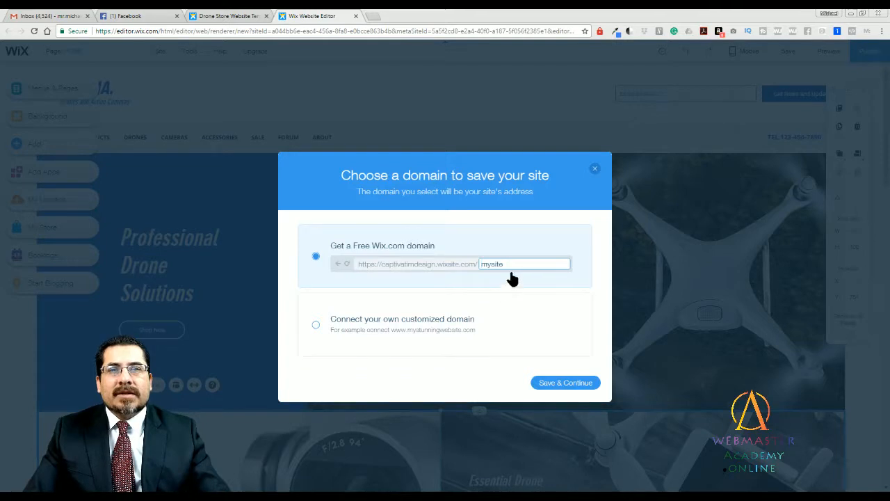
drag(506, 264, 481, 265)
text(dro)
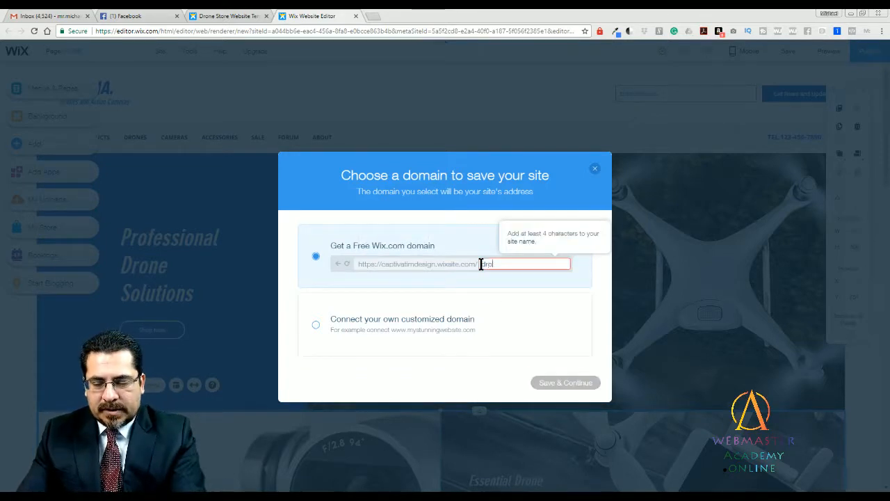
text(neample)
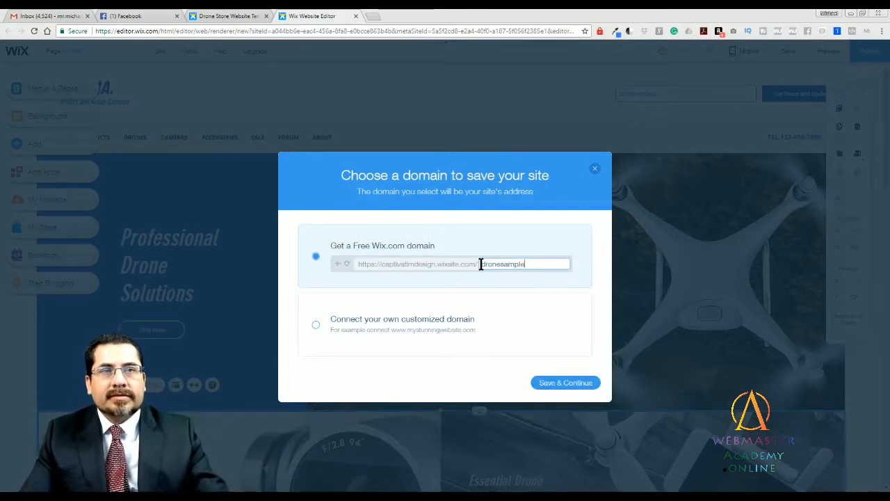
click(566, 388)
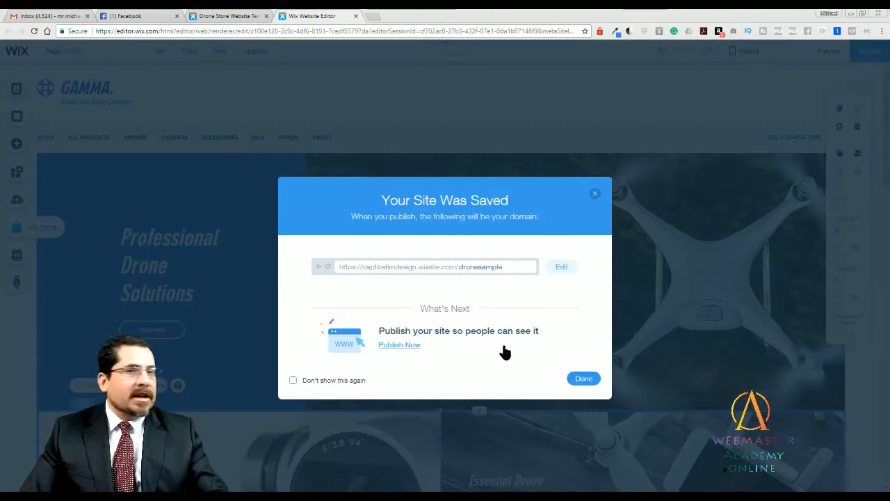
click(590, 380)
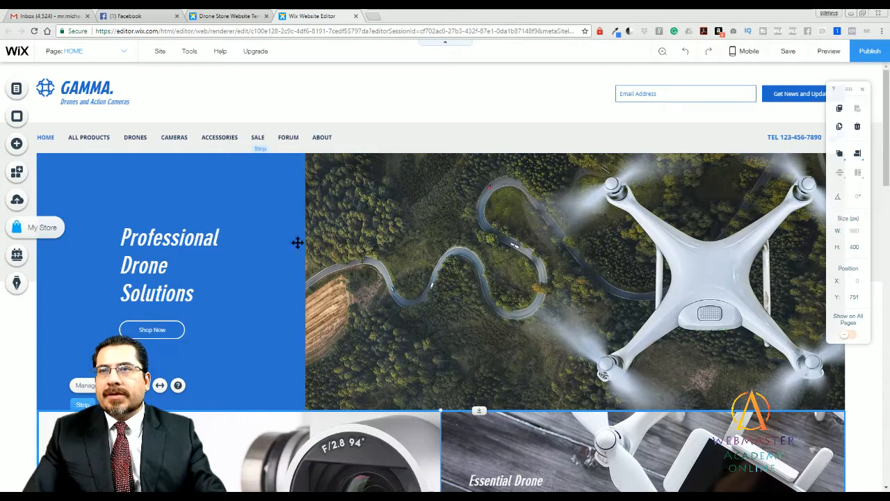
Step: Select the home page's Professional Drone Solutions strip and open its column management settings
click(381, 259)
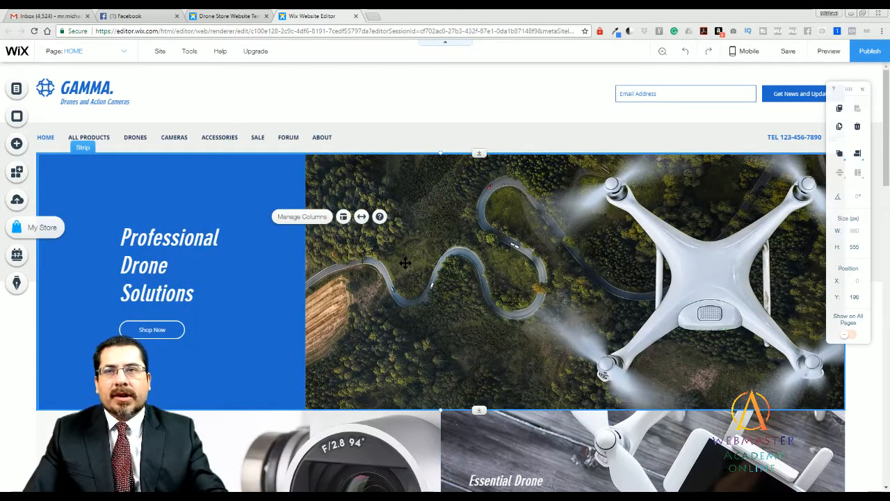
scroll(481, 277, down, 1)
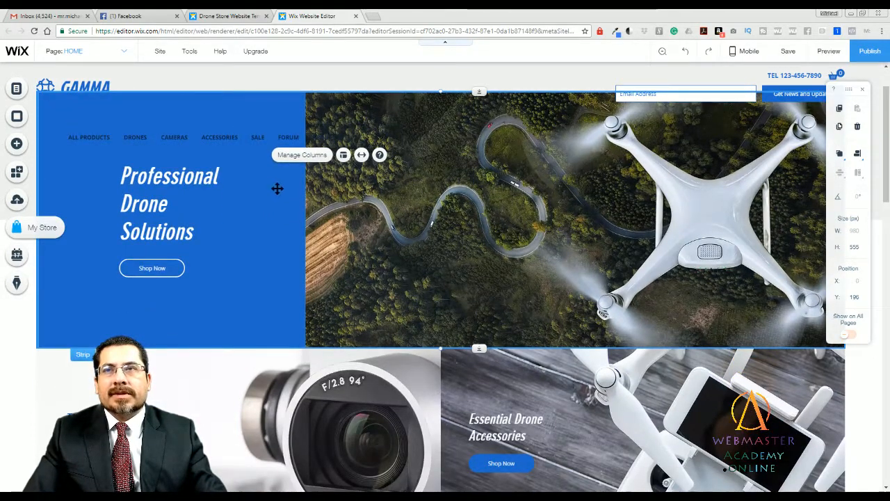
click(301, 155)
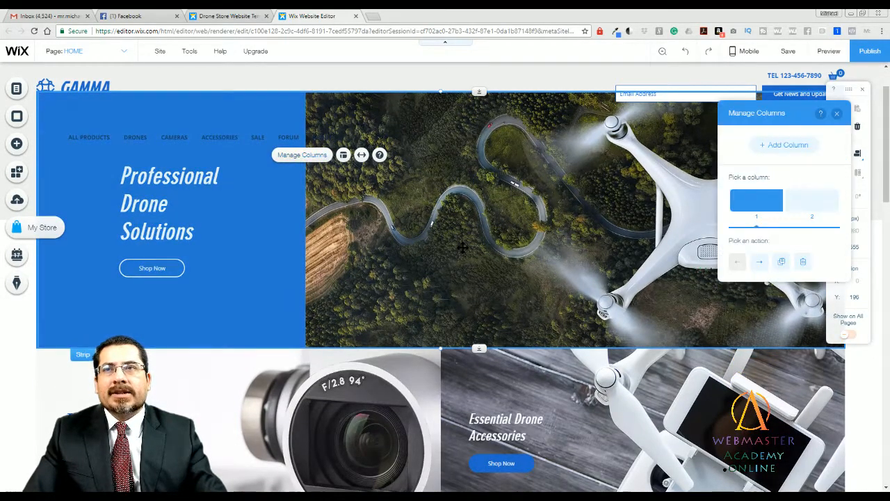
Step: Try swapping the Professional Drone Solutions strip's two columns, return them to their original order and close the column management settings
click(810, 208)
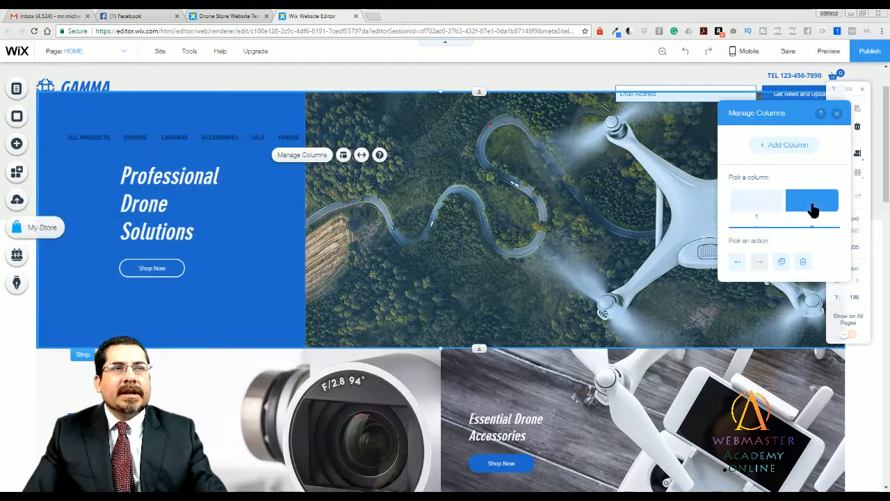
click(765, 207)
click(815, 205)
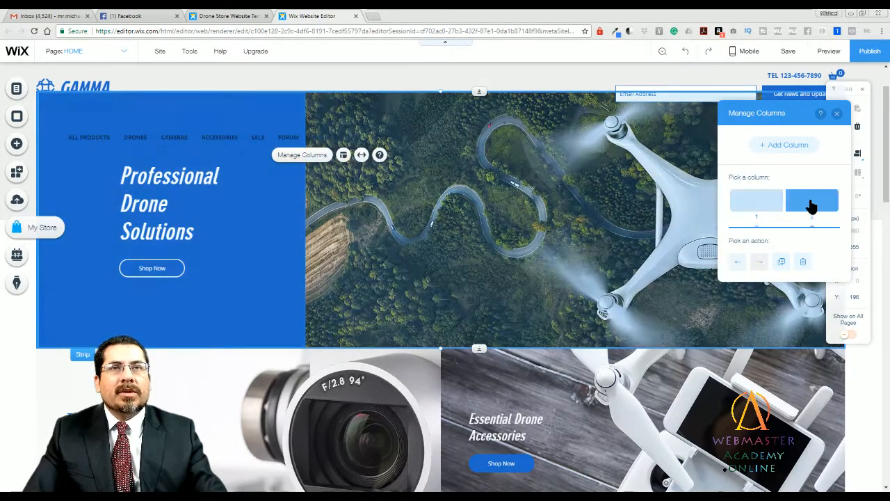
click(770, 207)
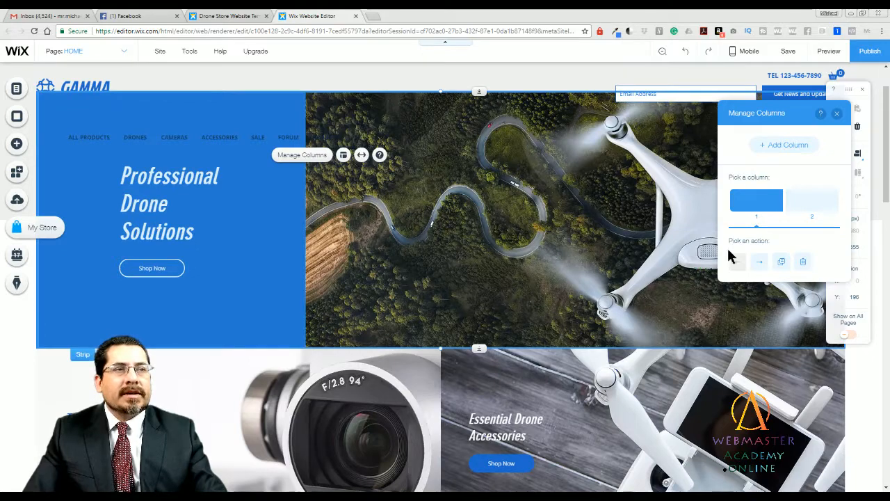
click(759, 260)
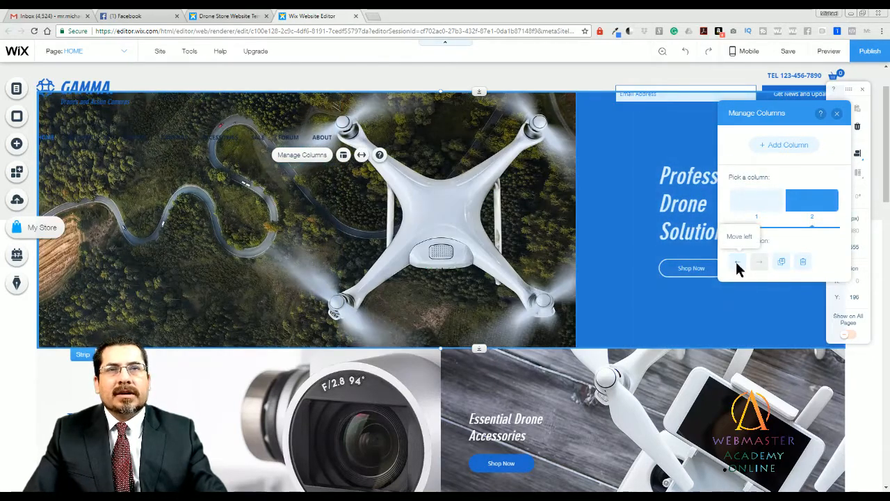
click(736, 260)
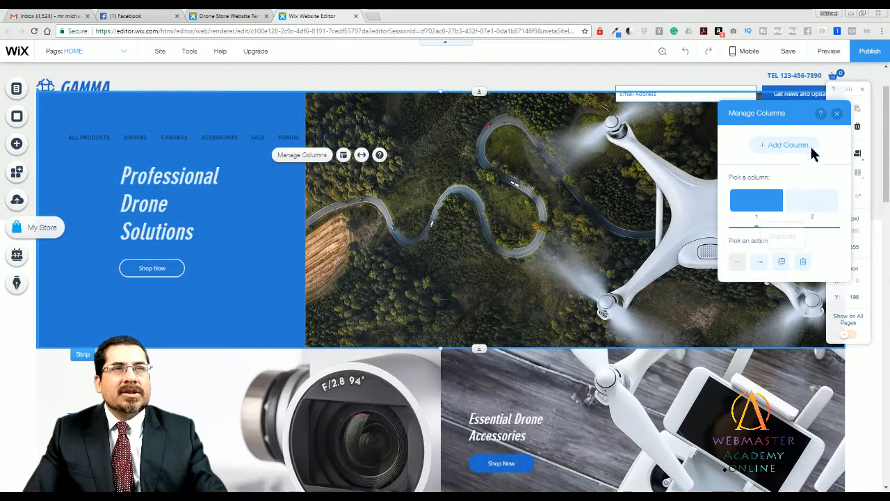
click(836, 113)
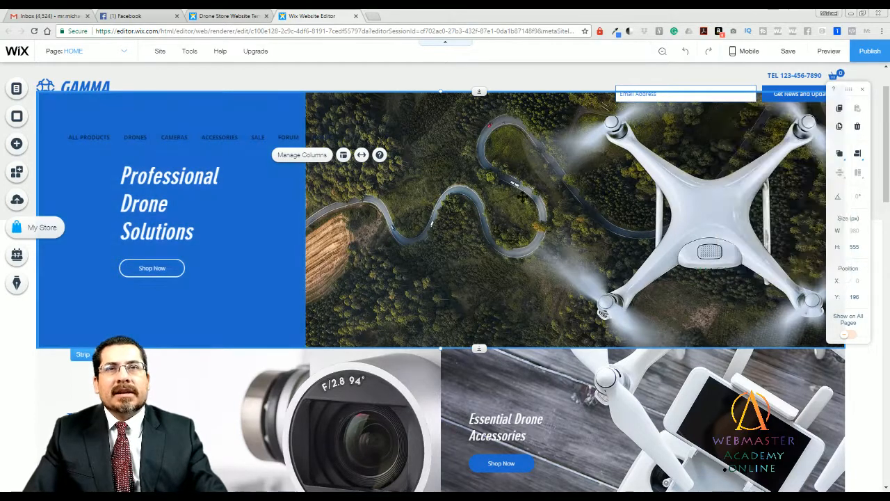
Step: Set the drone image column's background to the Tiger video, preview the page and return to editing
click(491, 215)
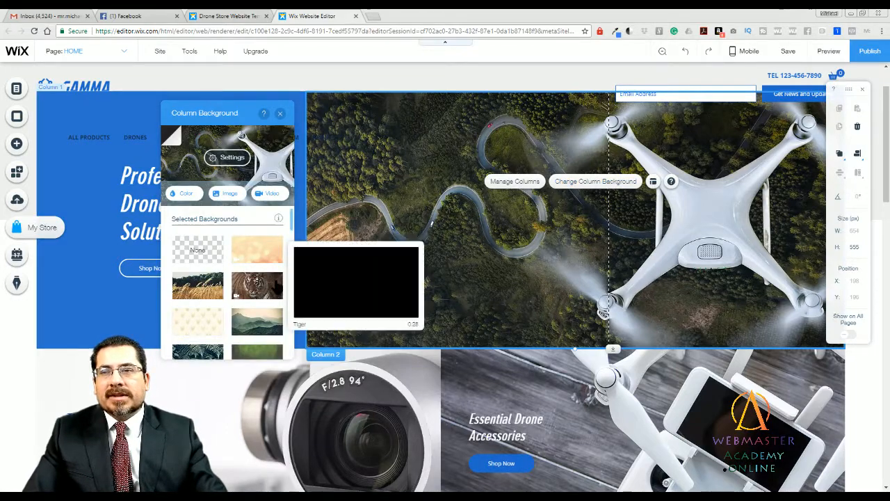
click(276, 285)
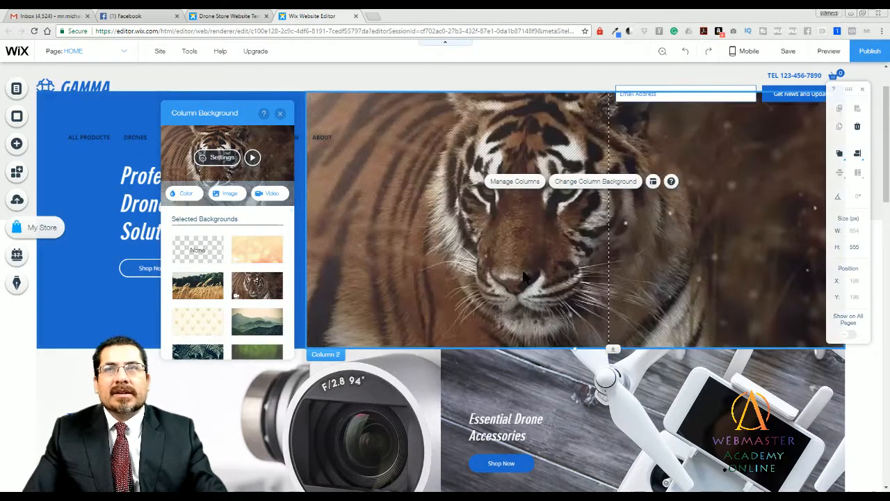
click(281, 111)
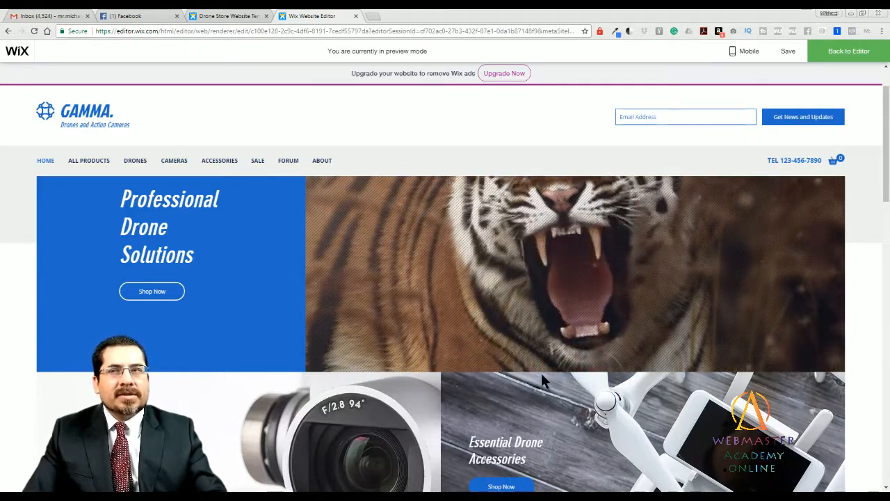
click(839, 52)
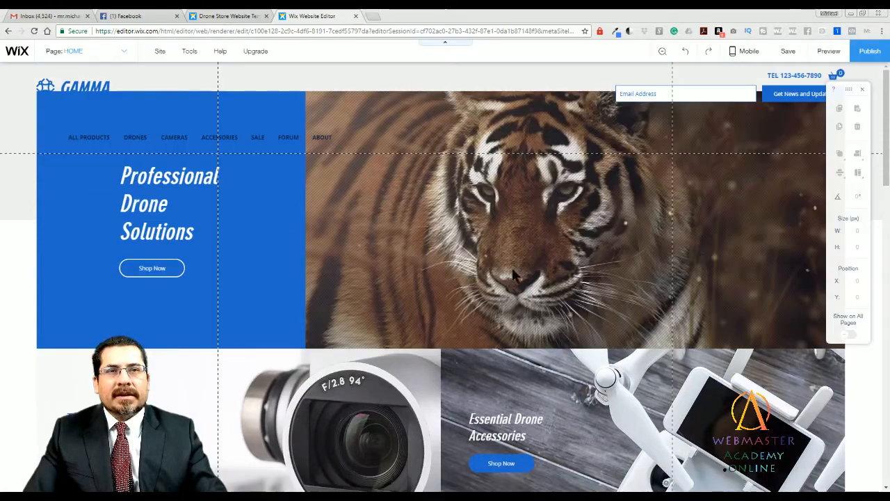
Step: Select the blue Professional Drone Solutions column and open its background settings
click(510, 232)
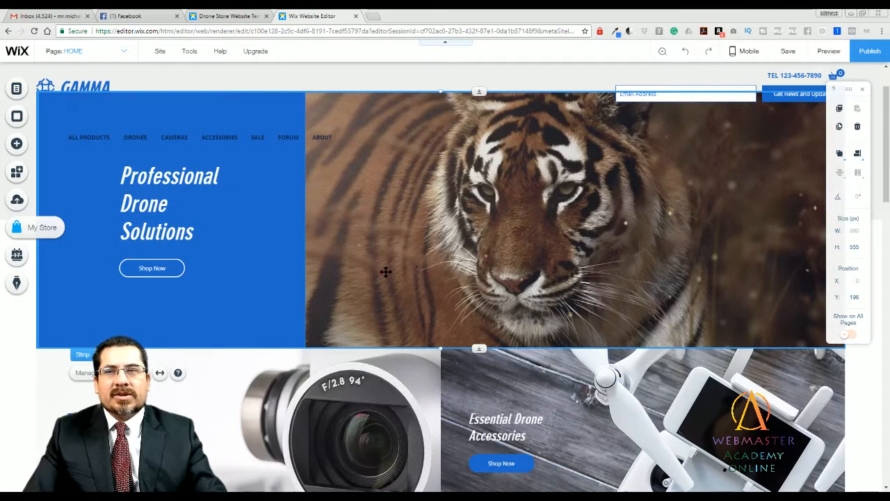
click(275, 299)
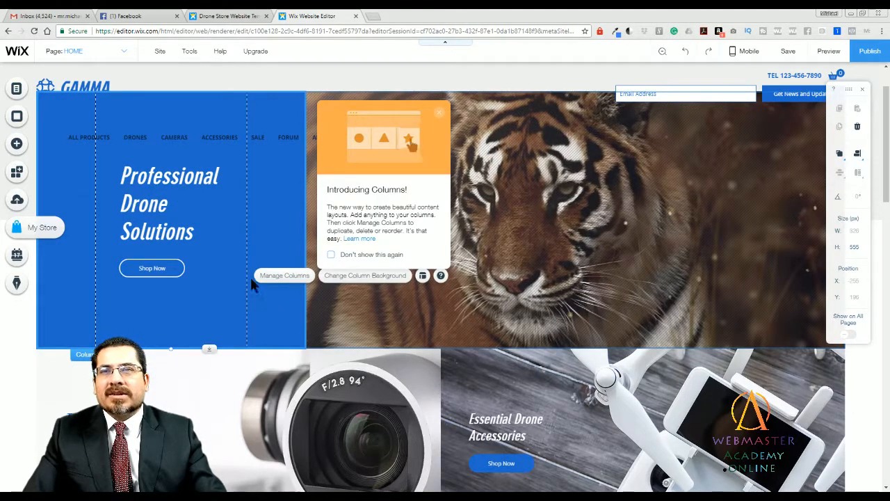
click(358, 276)
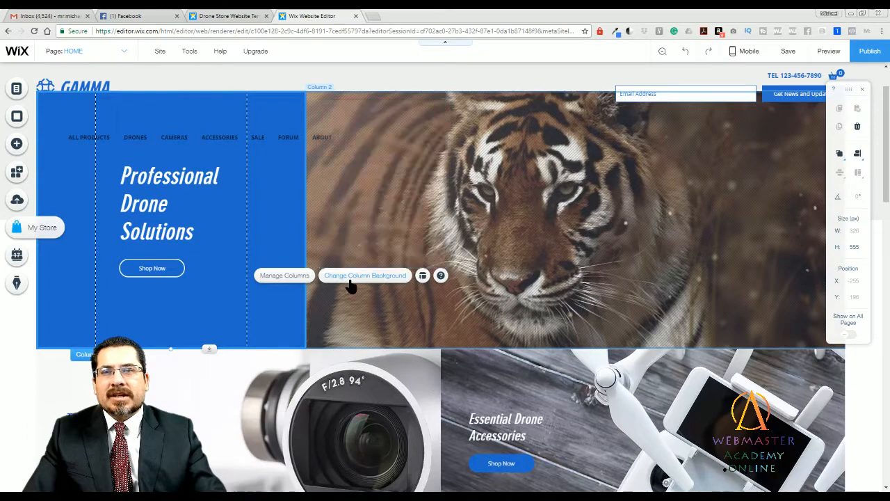
mouse_move(353, 289)
click(340, 194)
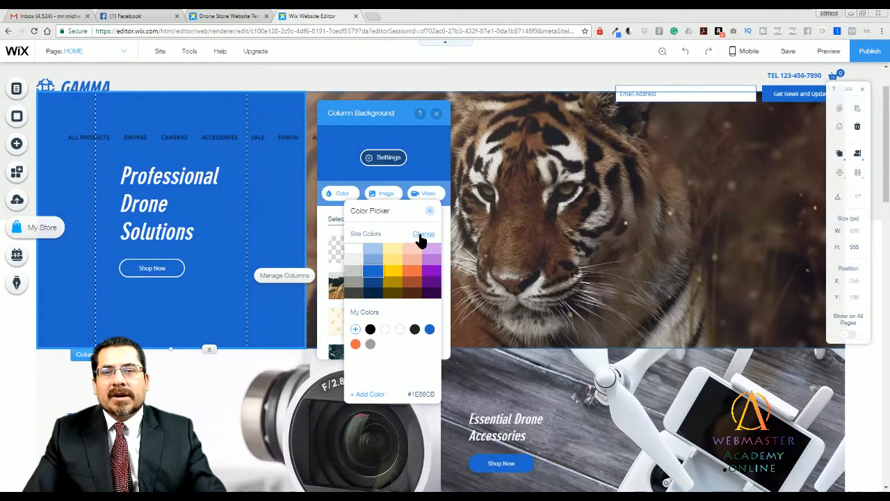
click(422, 234)
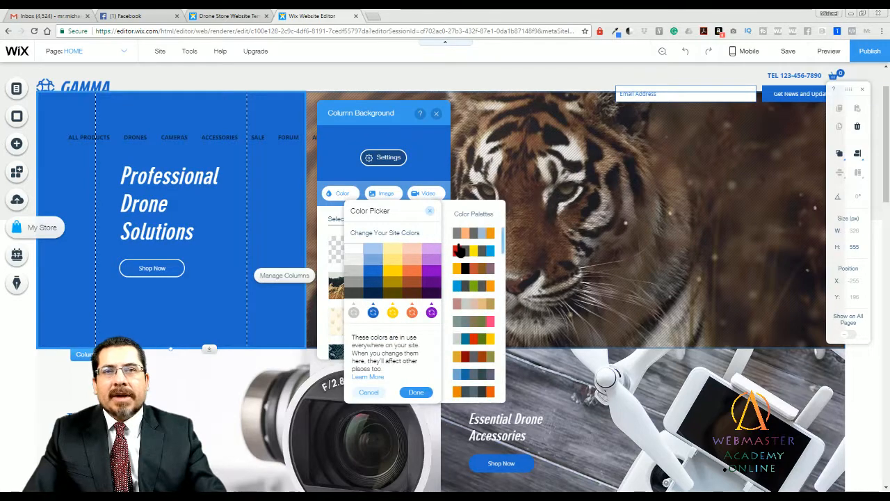
click(474, 281)
click(472, 304)
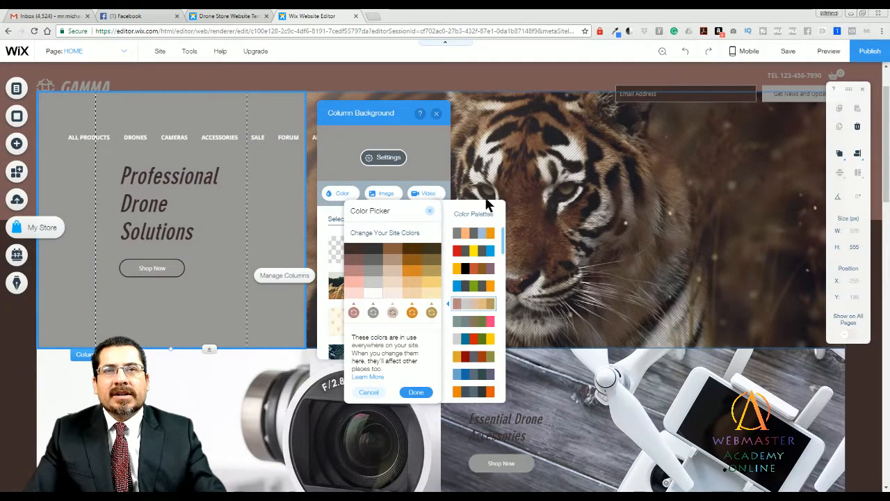
click(427, 214)
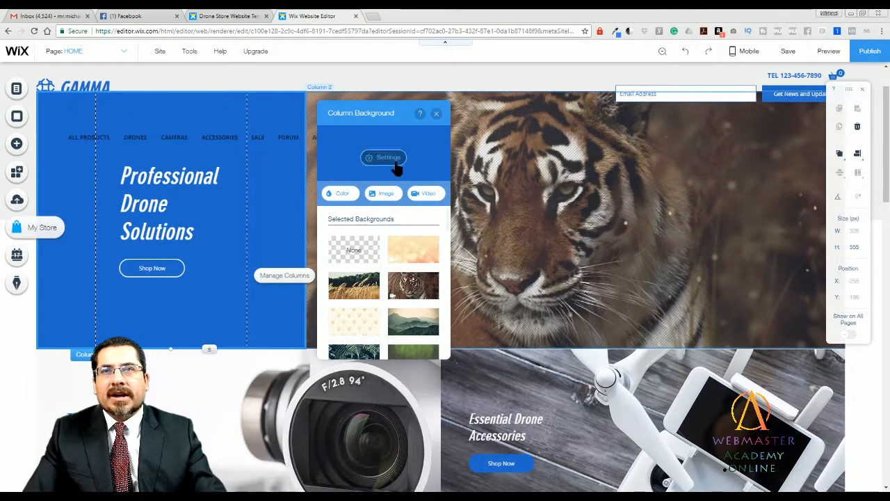
Step: Change the site colors to the muted palette of dusty pink, grey, beige and tan, then close the background settings and video chooser
click(351, 198)
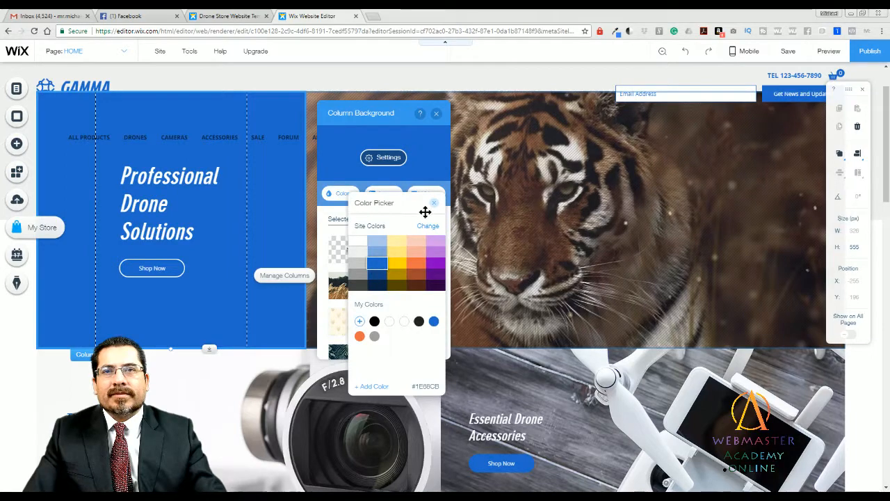
click(428, 228)
click(495, 316)
click(486, 263)
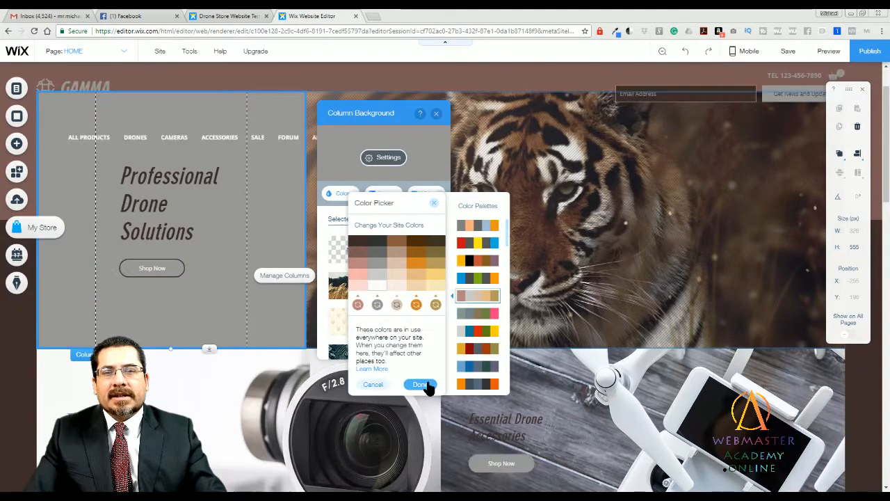
click(435, 201)
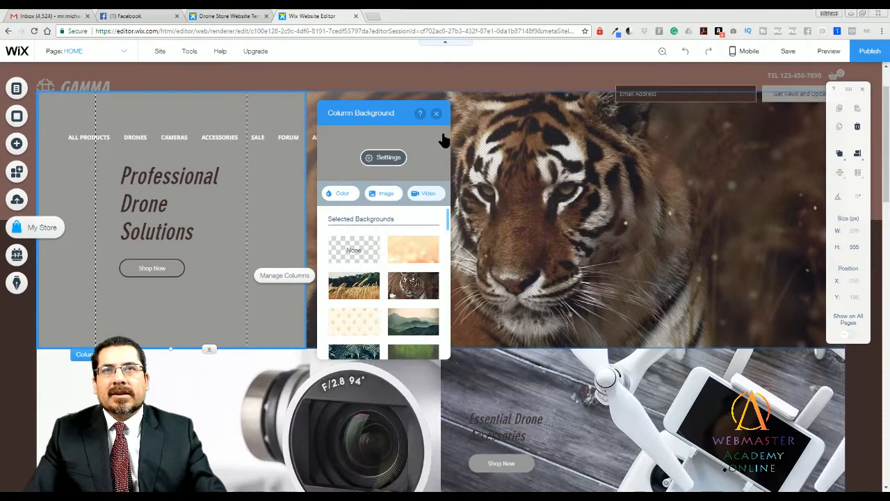
click(436, 112)
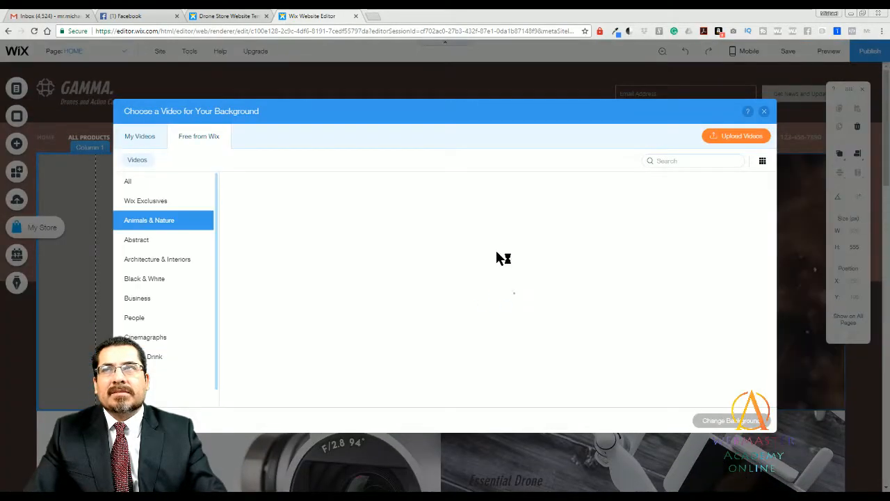
click(765, 111)
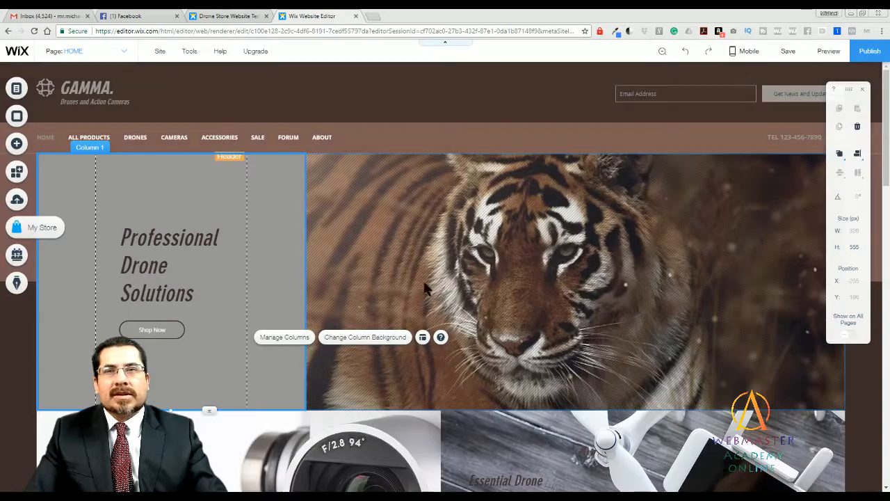
Step: Examine the Top Brands strip with its individual logos and columns, and select the strip behind the bestseller products
scroll(475, 285, down, 3)
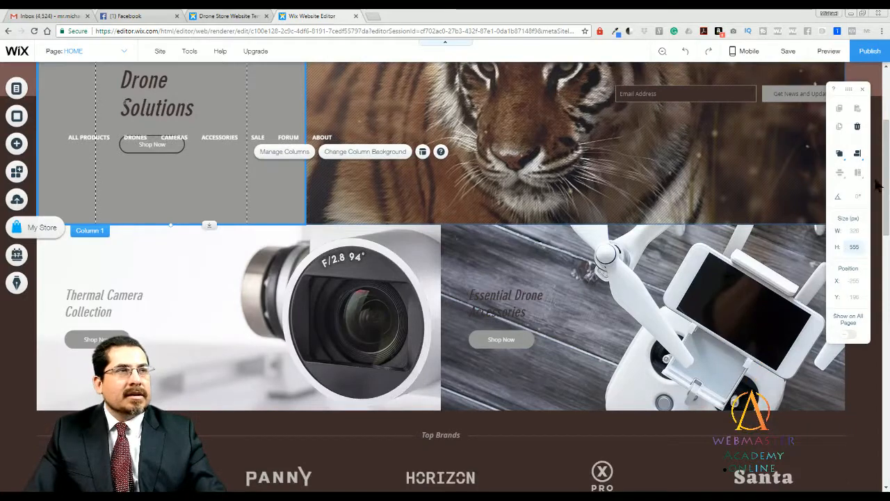
drag(888, 172, 888, 172)
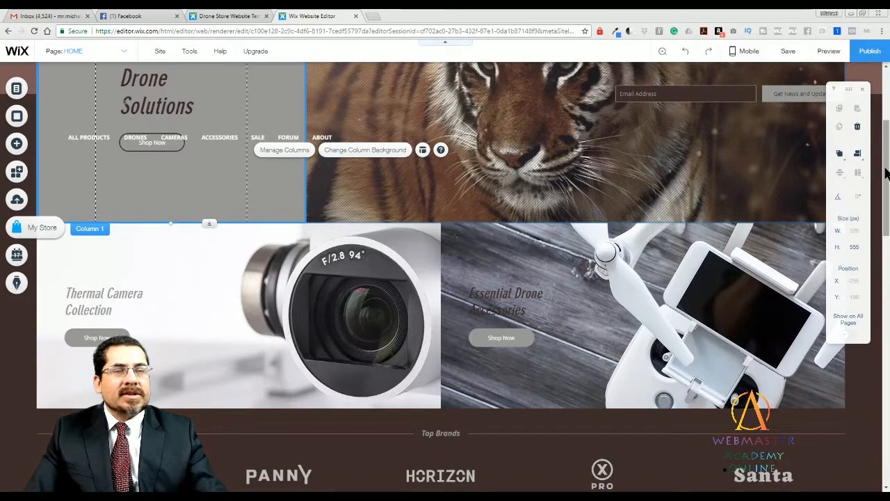
drag(887, 172, 887, 246)
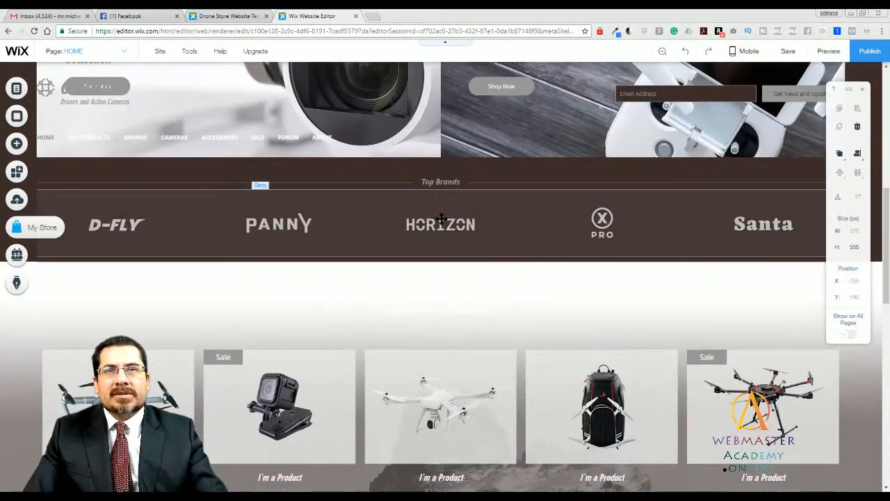
click(441, 219)
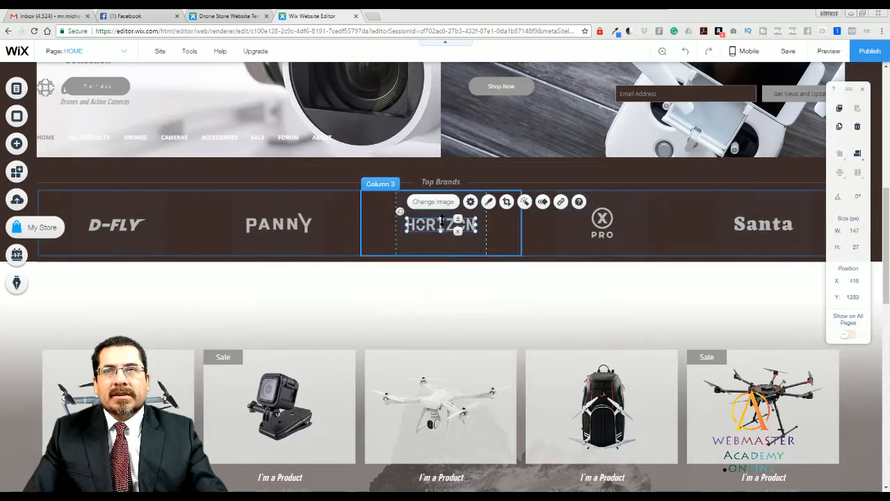
click(562, 231)
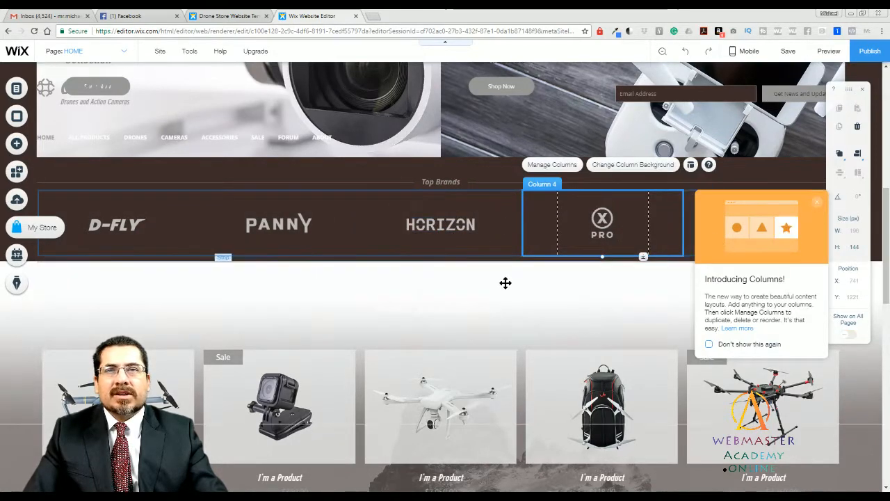
click(230, 236)
click(431, 225)
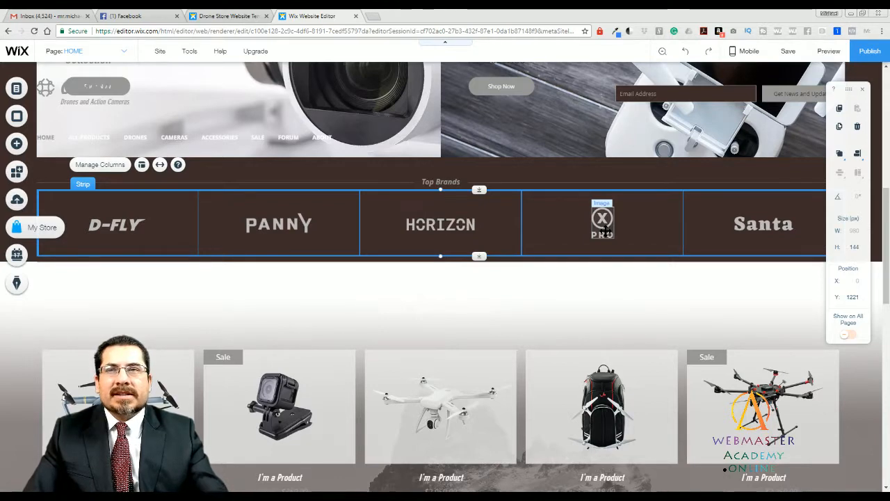
click(264, 224)
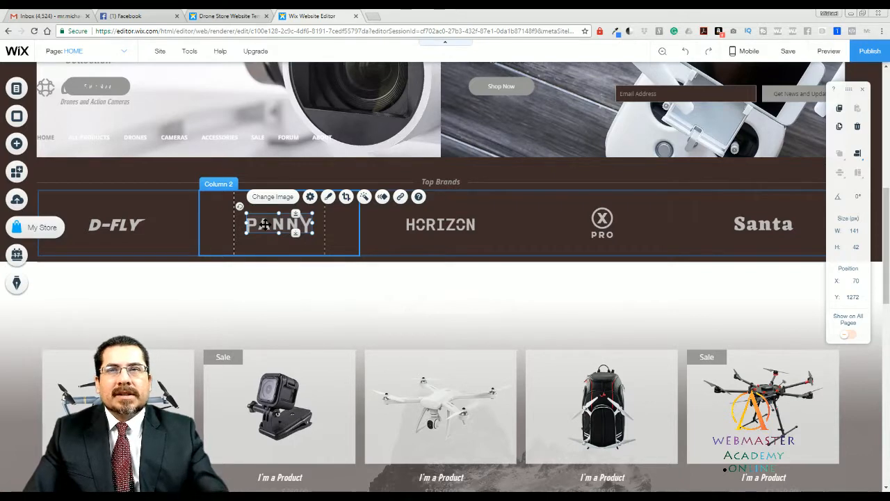
click(474, 270)
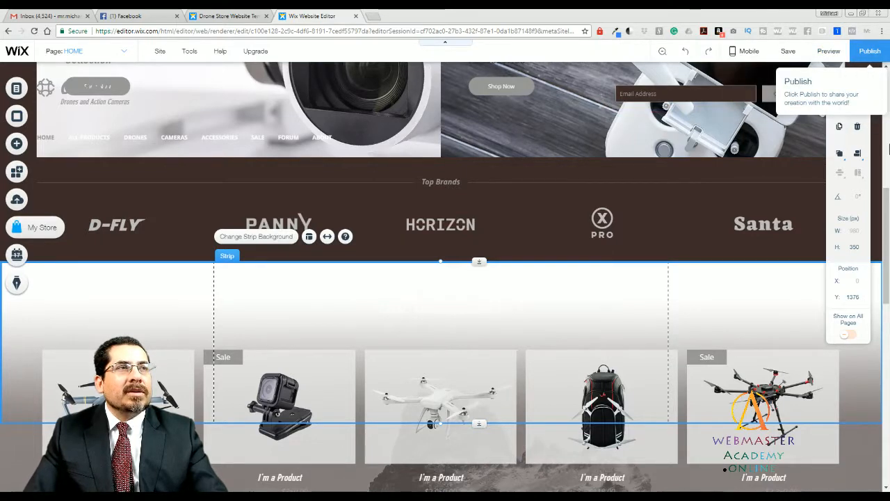
drag(774, 21, 660, 25)
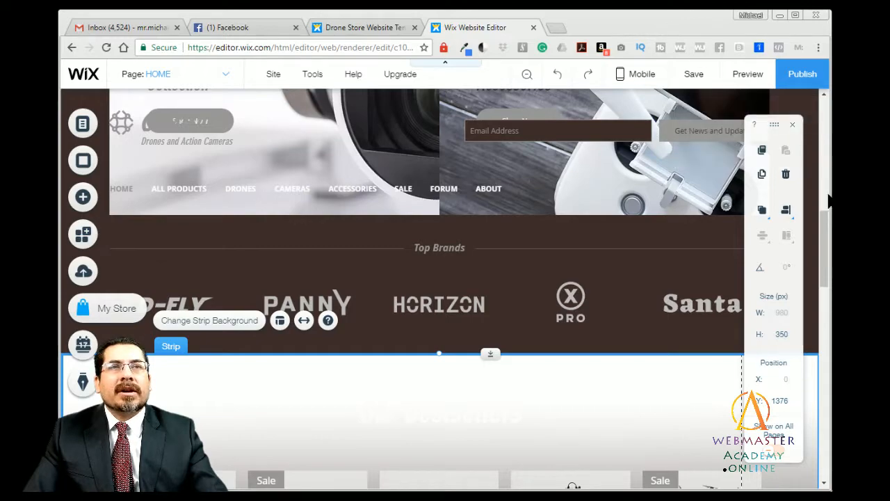
drag(826, 196, 889, 247)
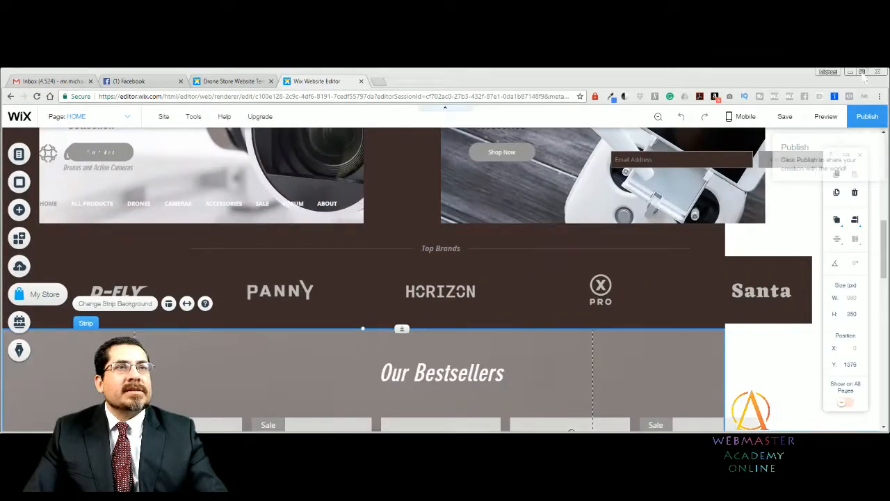
click(862, 72)
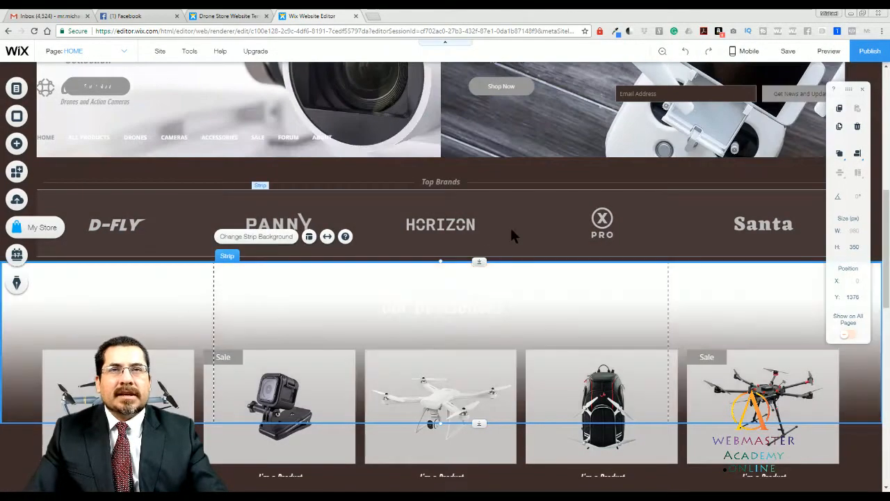
scroll(511, 236, up, 3)
scroll(522, 314, down, 1)
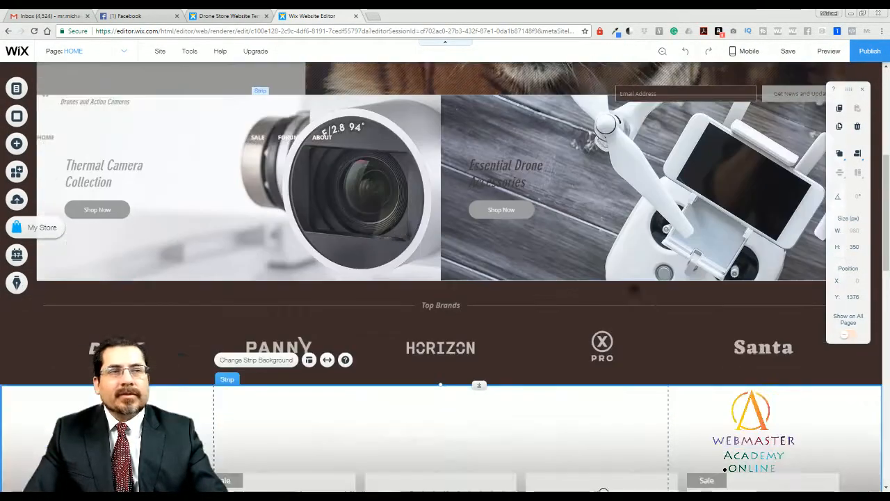
scroll(445, 278, down, 2)
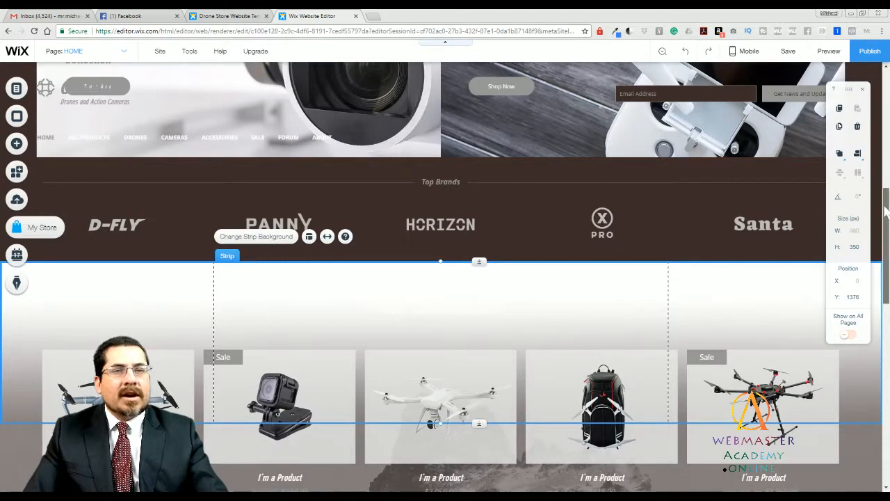
Step: Open the settings of the bestseller product gallery and view its collection and hover options
scroll(885, 211, down, 3)
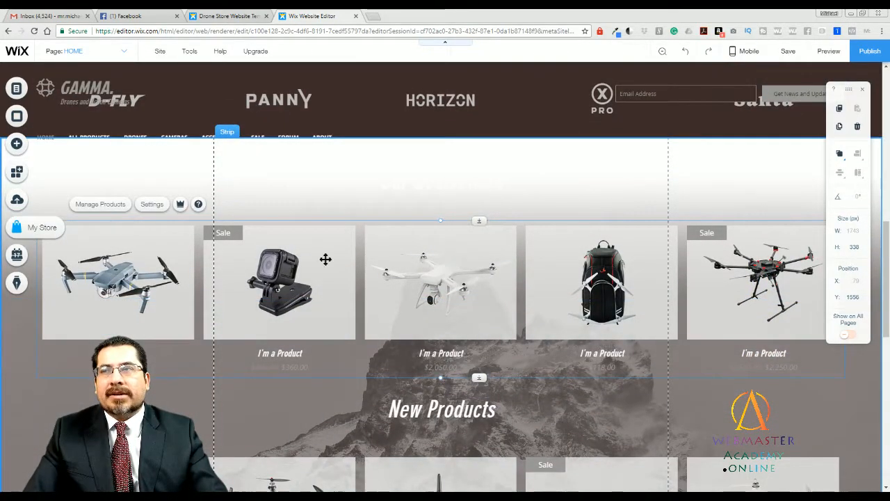
click(152, 205)
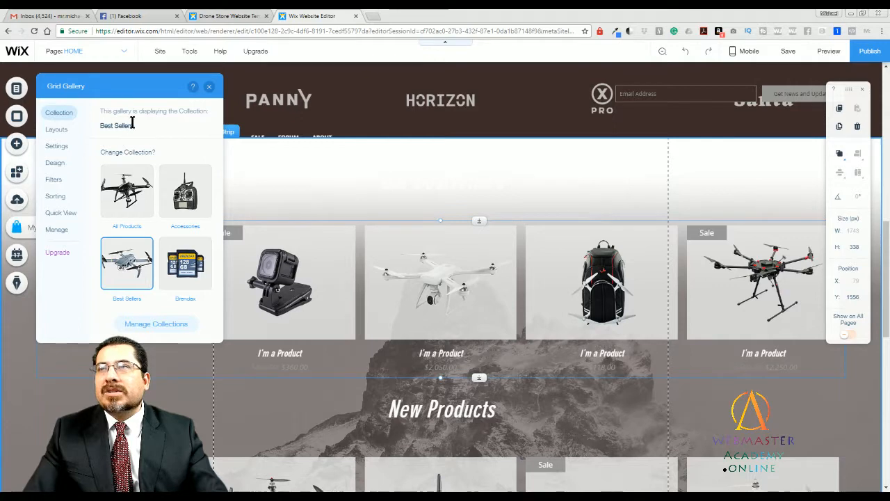
click(58, 146)
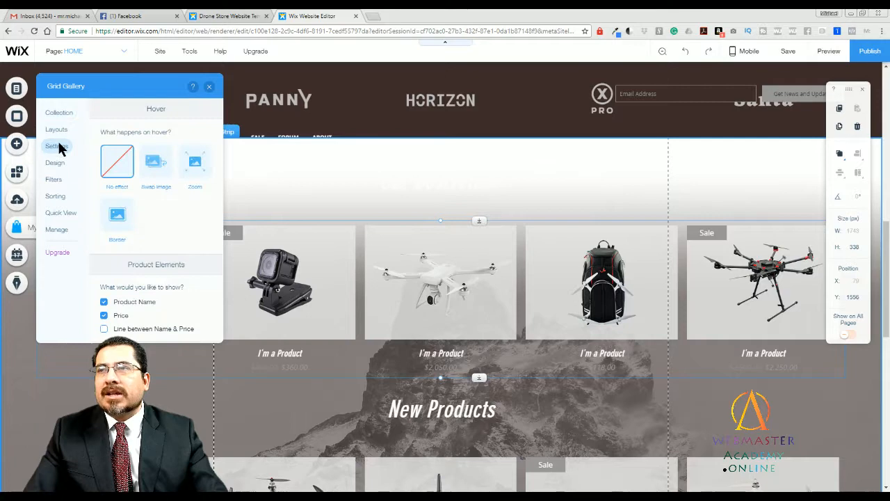
Step: Try showing sorting options and filters on the bestseller gallery, turning each one off again
click(64, 194)
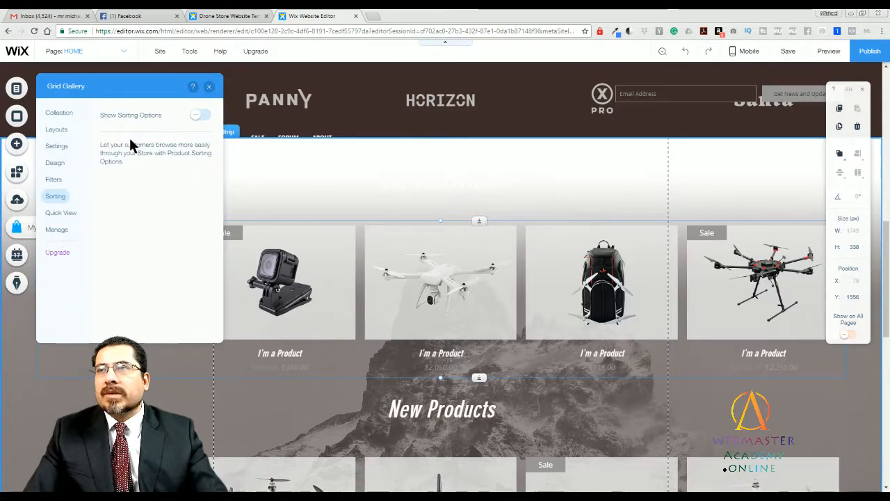
click(199, 116)
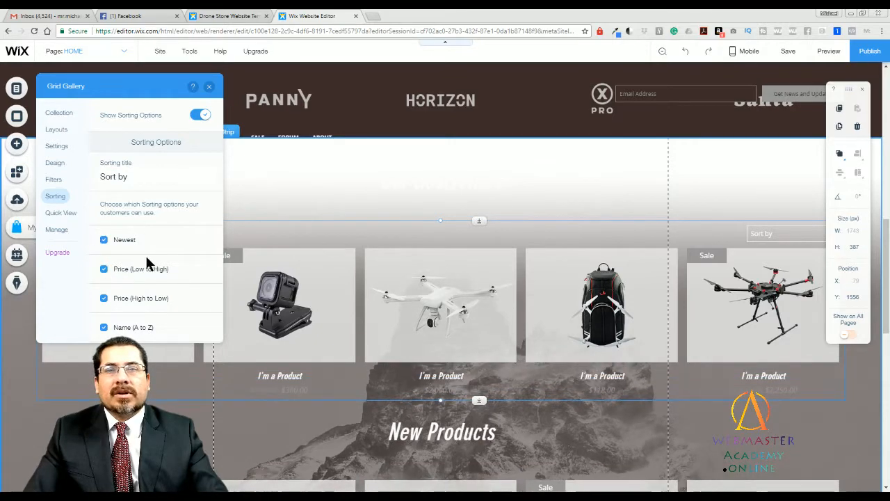
click(203, 117)
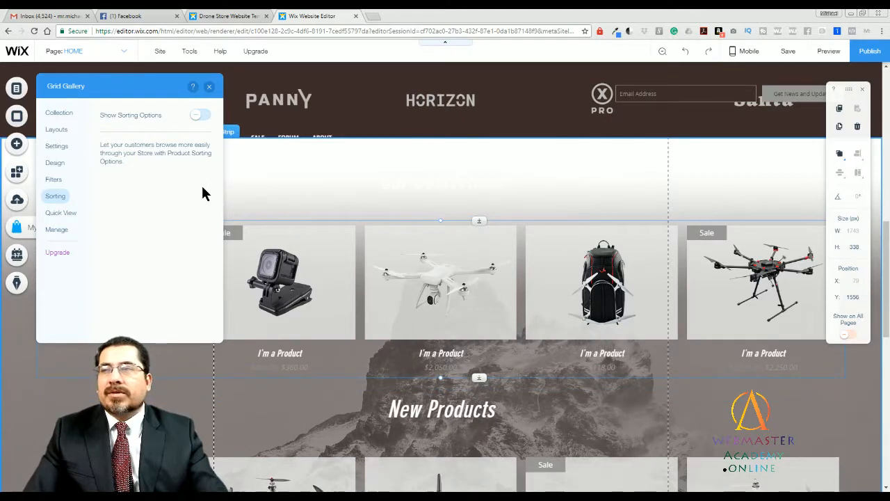
click(56, 181)
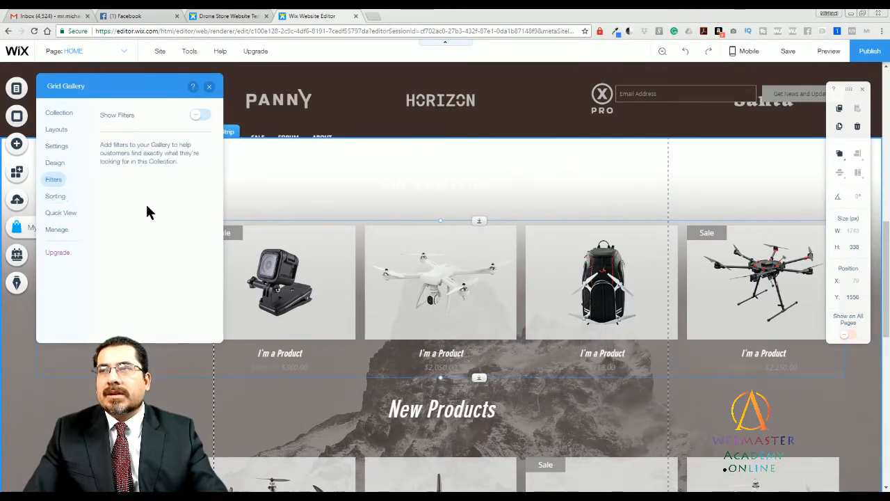
click(200, 115)
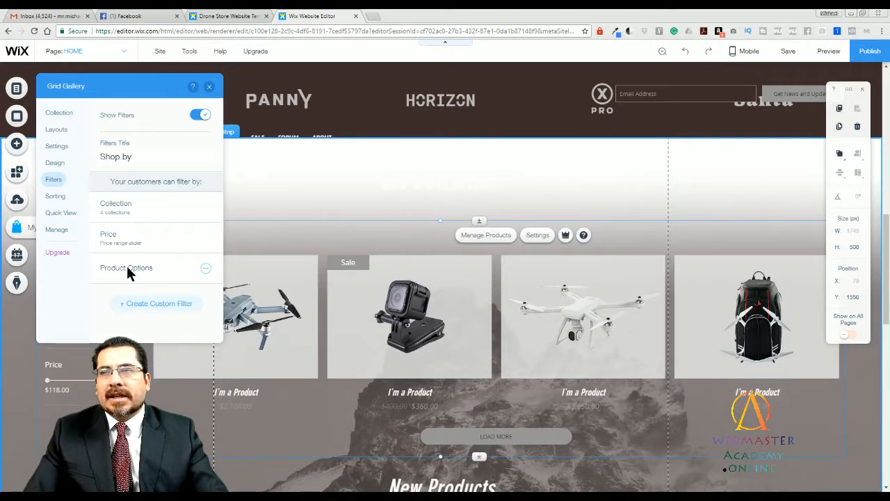
click(203, 117)
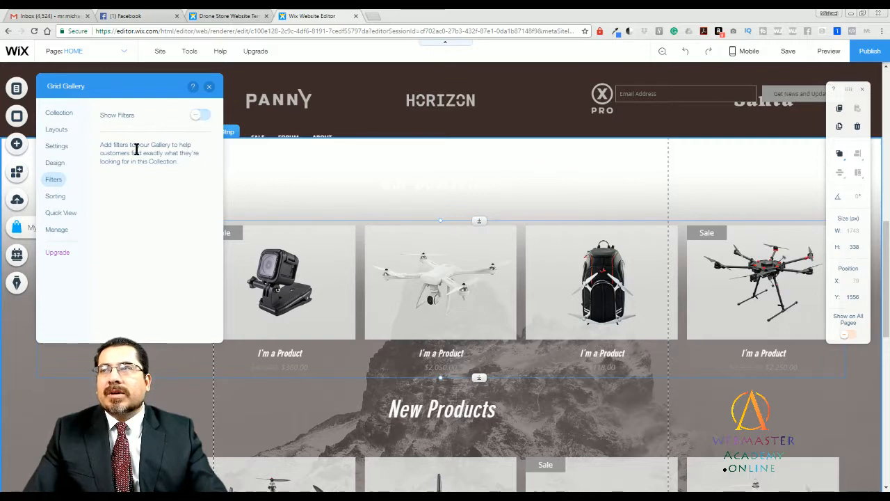
Step: Review the gallery's design options and try hiding the product prices before showing them again
click(65, 198)
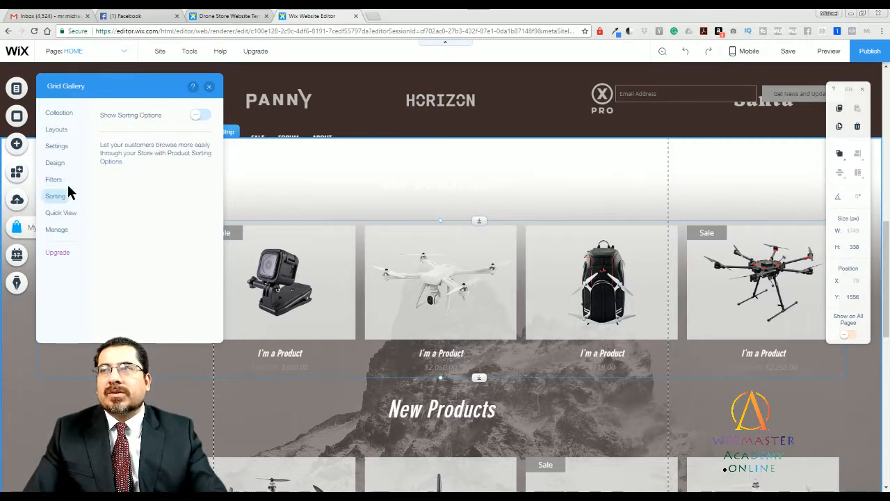
click(59, 166)
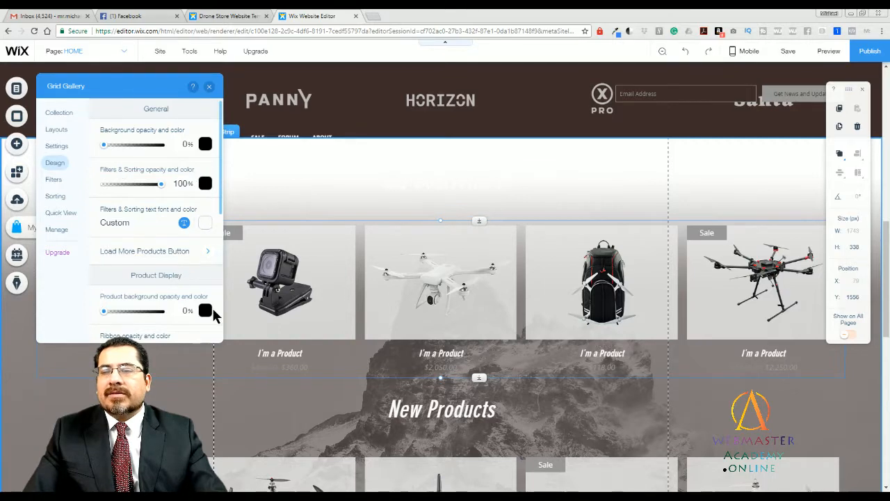
click(183, 183)
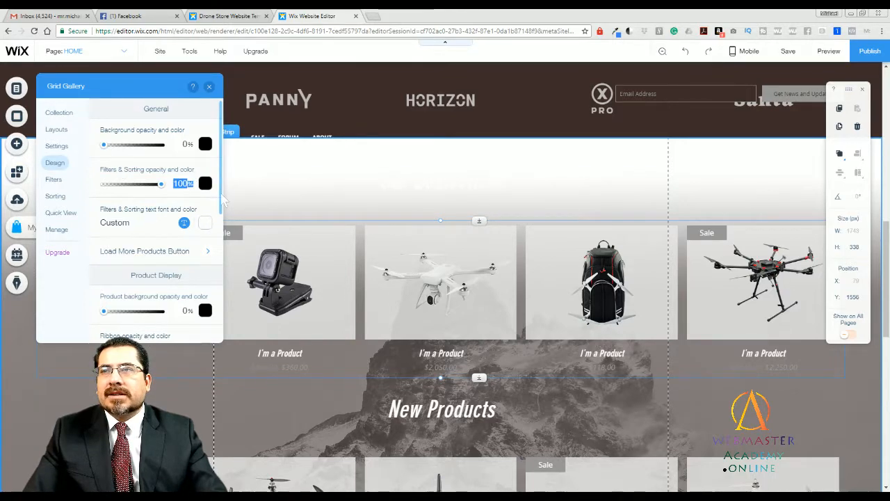
mouse_move(221, 200)
mouse_down()
mouse_move(216, 297)
mouse_move(221, 197)
mouse_up()
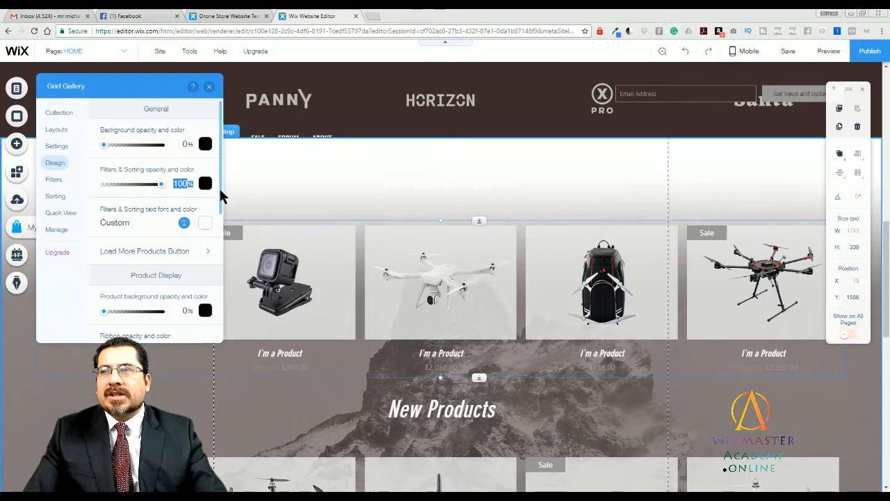
click(57, 146)
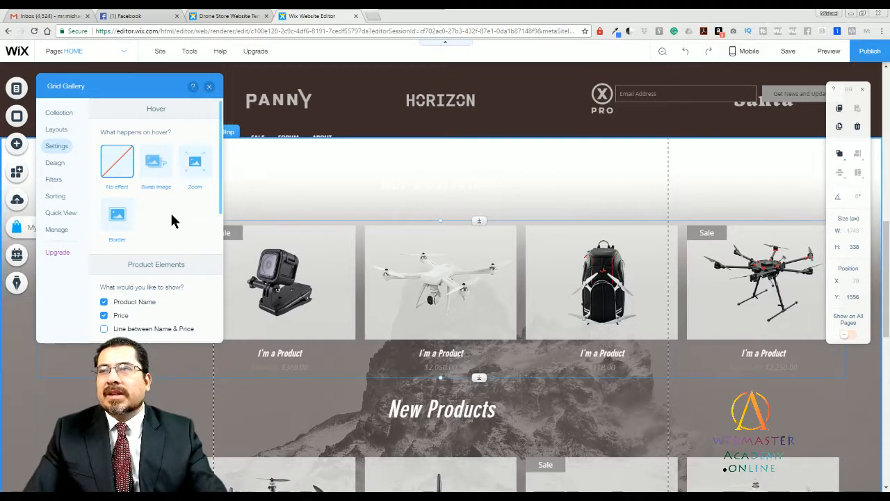
click(103, 317)
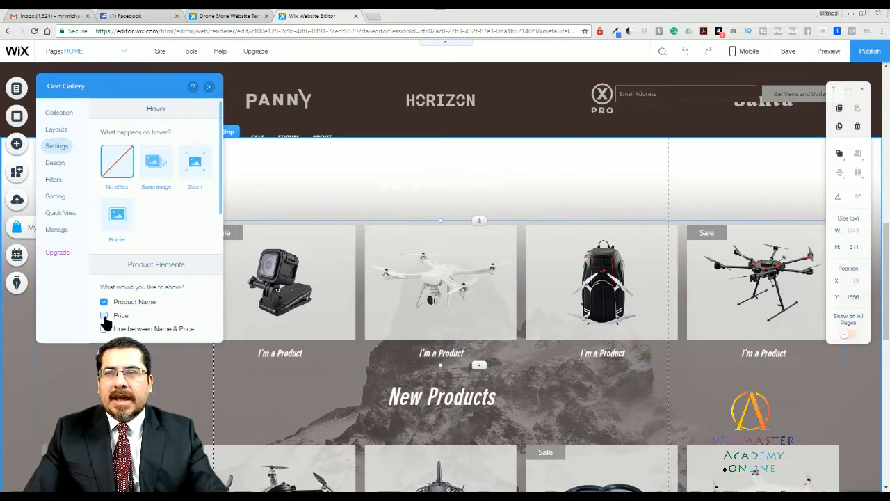
click(104, 317)
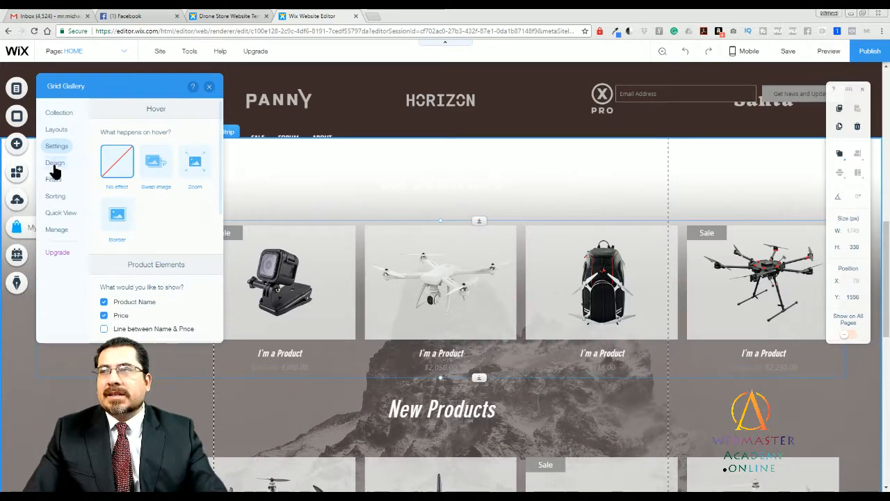
Step: Try the gallery's other product display styles and return to the first one, with name and price below the image
click(49, 132)
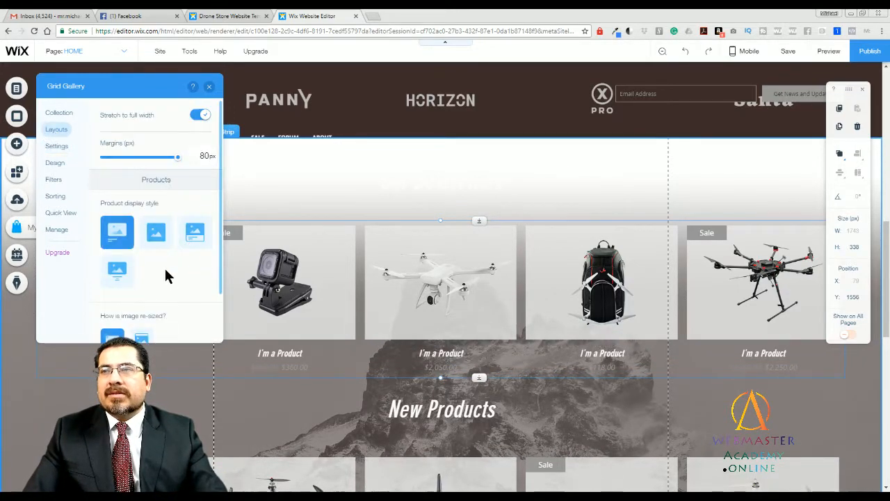
click(159, 236)
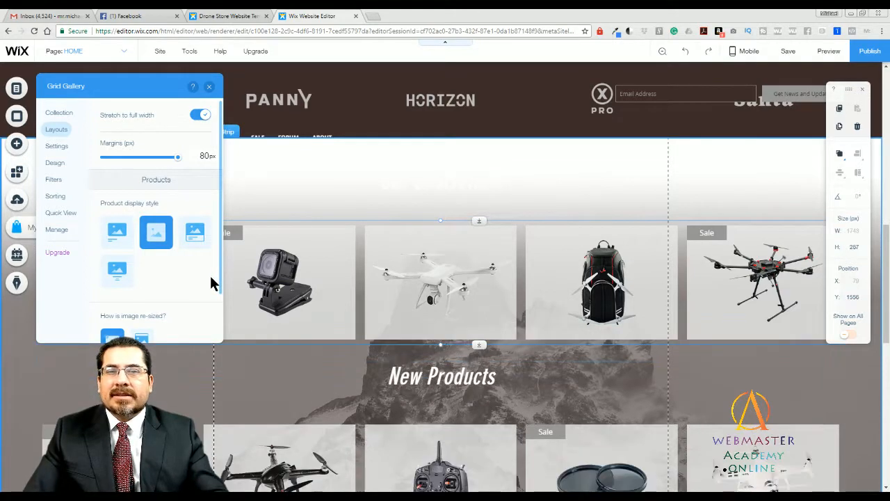
click(194, 231)
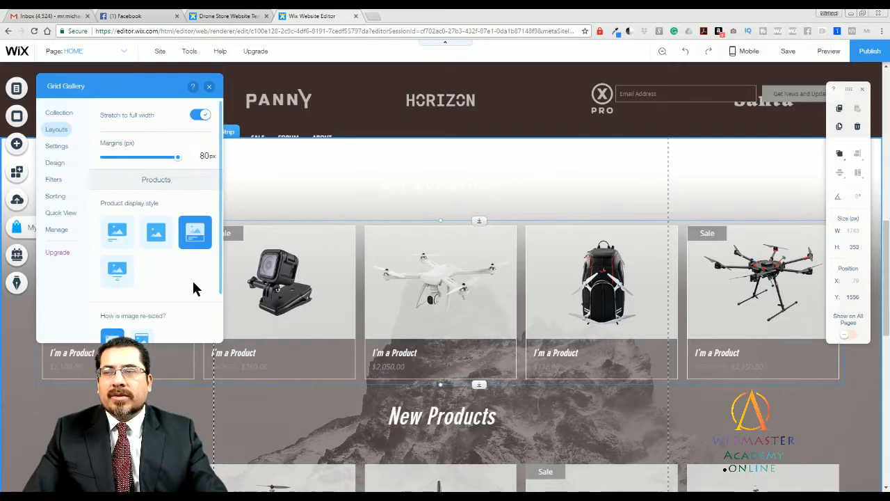
click(121, 275)
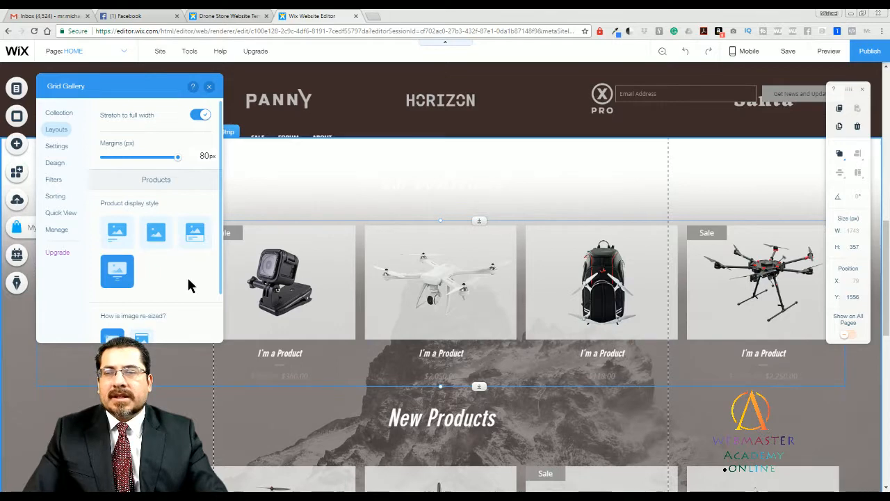
click(118, 236)
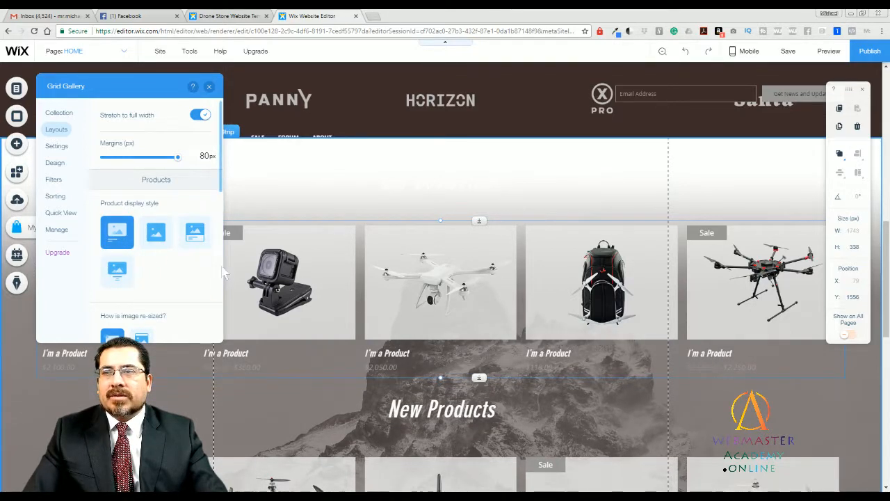
Step: Try the 16:9 image ratio for the gallery's products and set the ratio to 1:1
scroll(216, 257, down, 3)
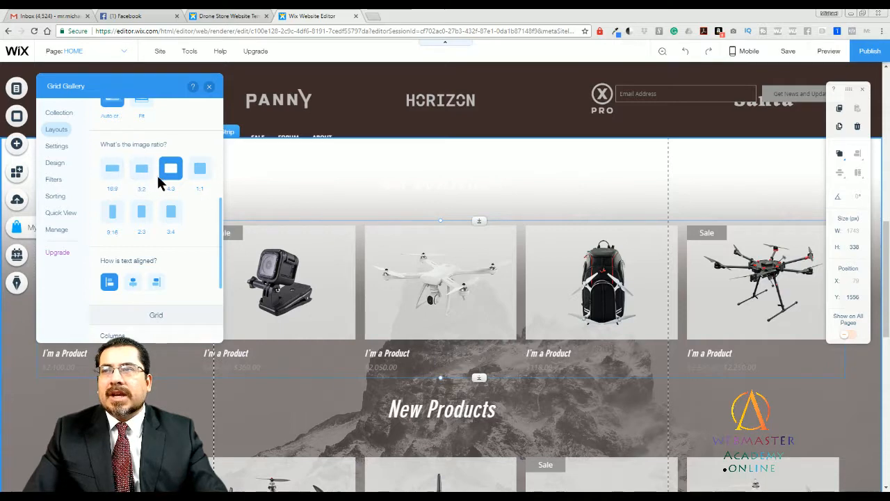
click(118, 175)
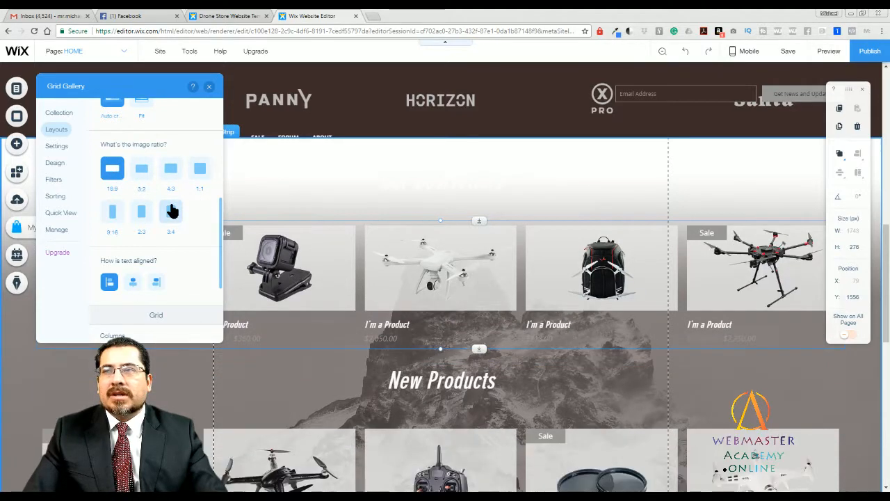
click(199, 178)
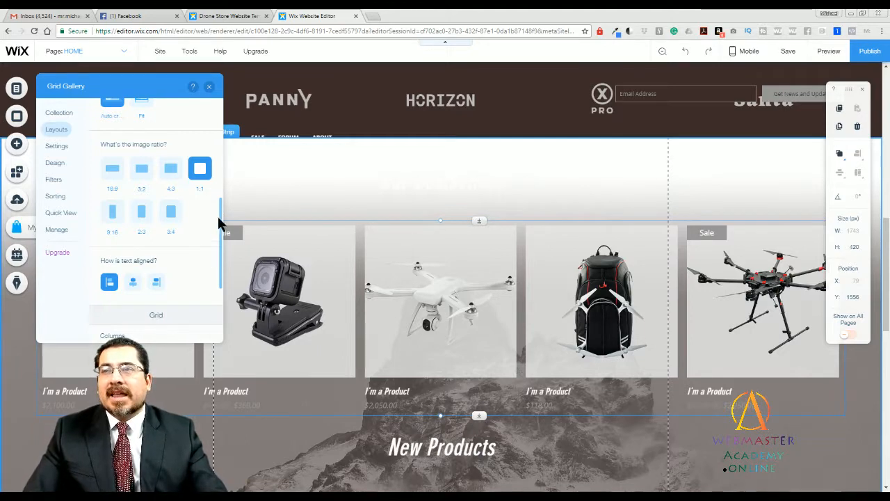
Step: Try the Accessories and All Products collections in the gallery, switch back to Best Sellers and close the gallery settings
click(57, 112)
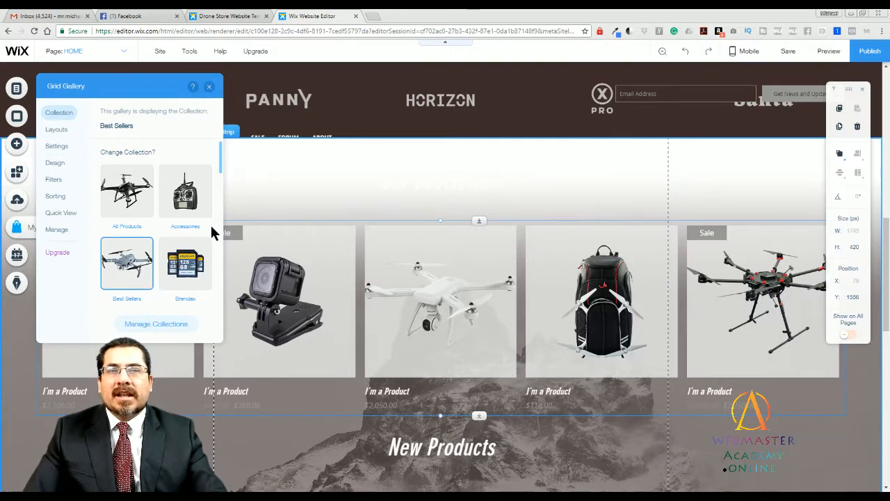
click(199, 204)
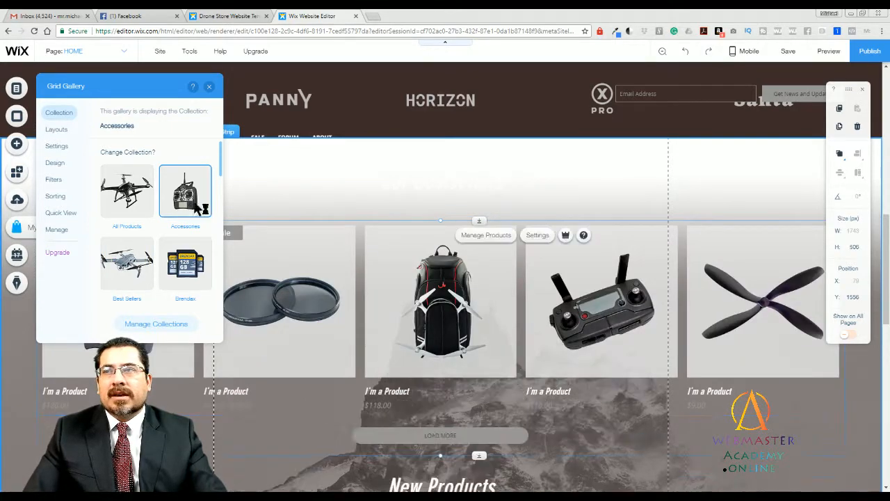
click(138, 212)
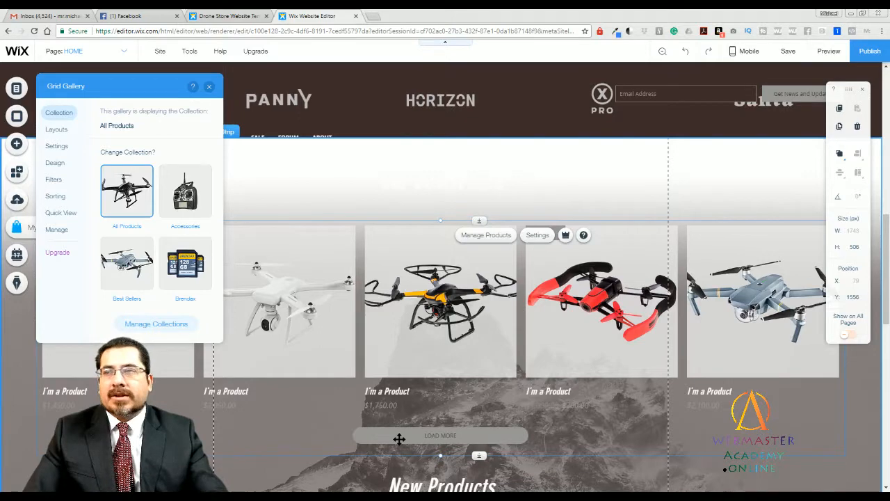
click(126, 263)
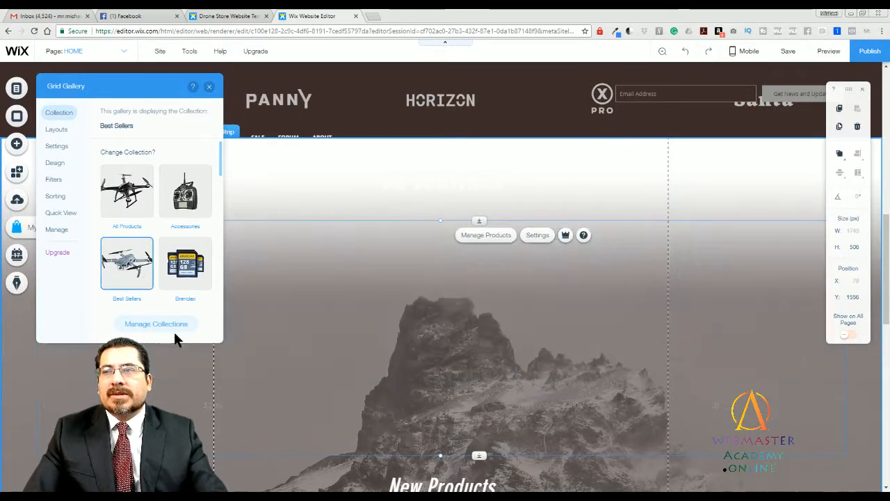
click(209, 89)
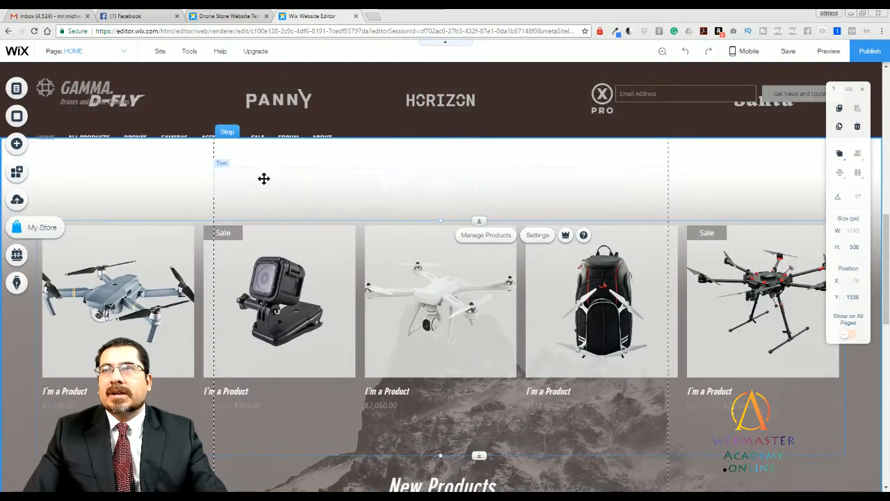
Step: Recolor the "Our Bestsellers" heading above the product gallery in the orange site color and close the text settings
click(295, 207)
scroll(390, 232, up, 4)
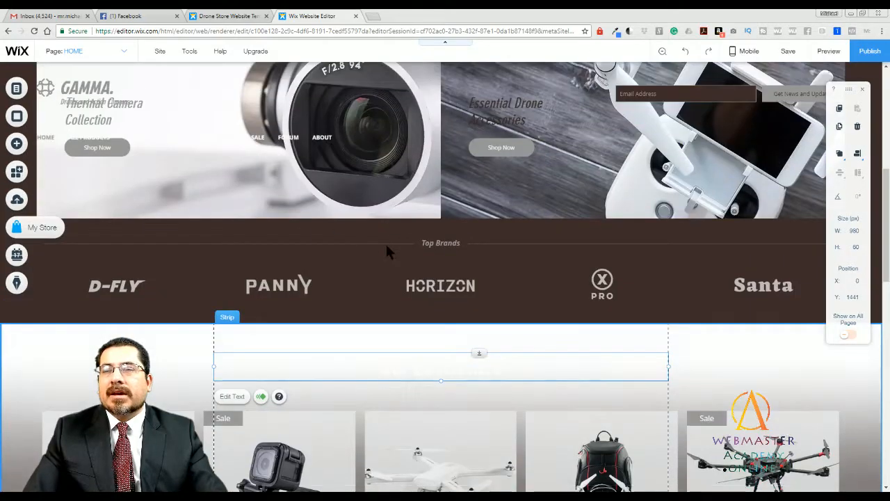
scroll(387, 248, up, 5)
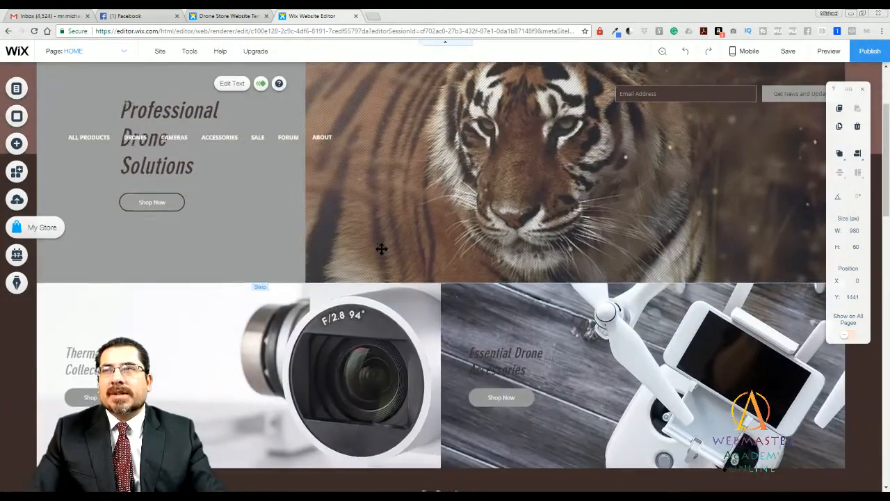
scroll(447, 379, down, 4)
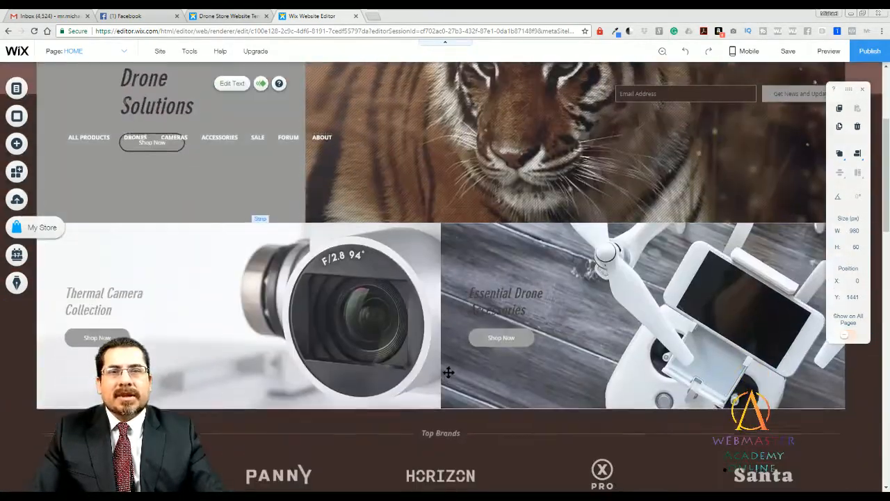
scroll(448, 372, down, 3)
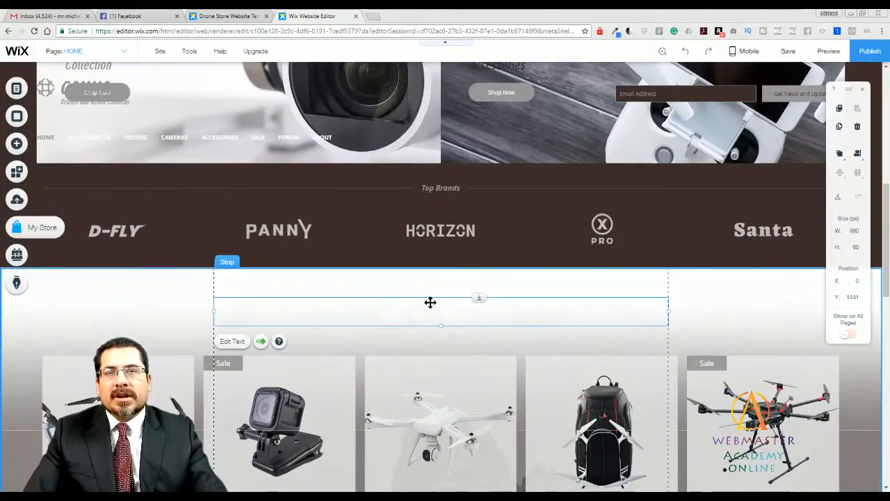
double_click(425, 311)
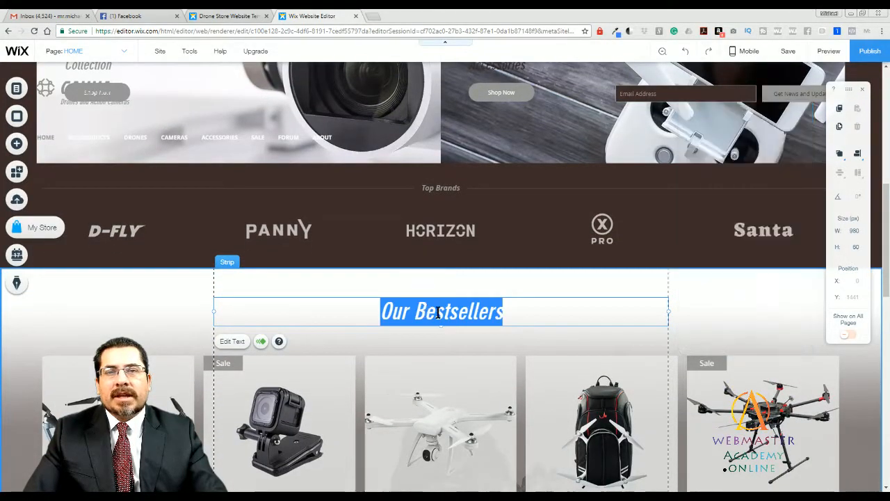
click(757, 269)
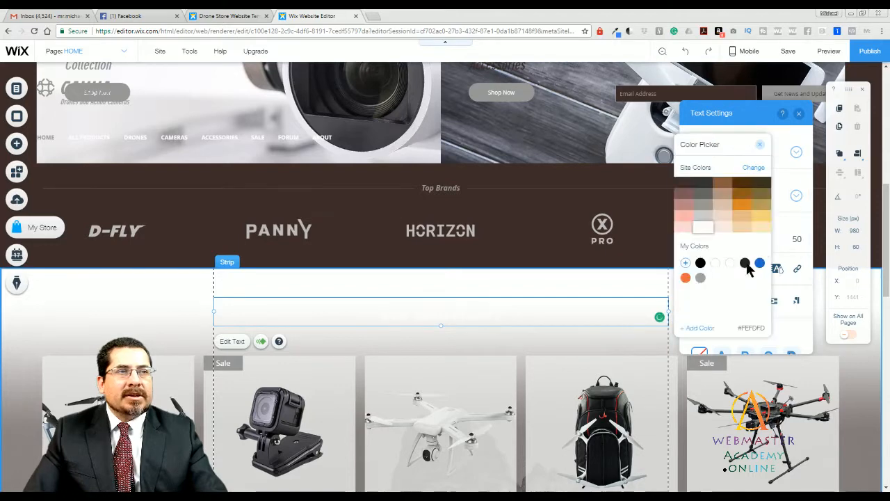
click(743, 206)
click(760, 145)
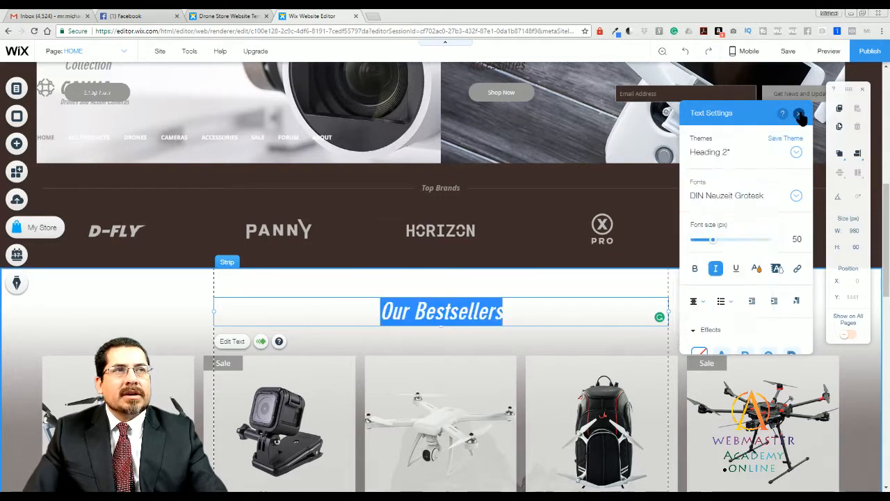
click(798, 113)
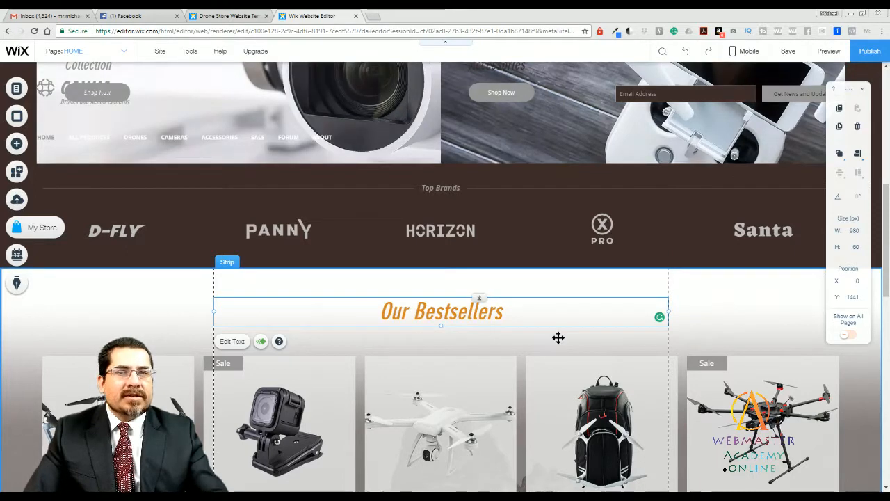
click(558, 338)
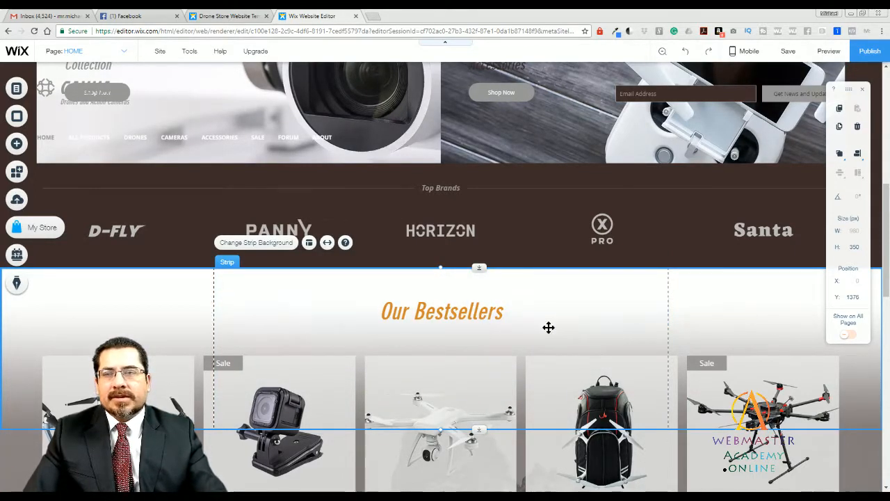
Step: Review the rest of the home page from the Bestsellers strip down to the Testimonials section and its text blocks
scroll(548, 327, down, 1)
scroll(549, 333, down, 1)
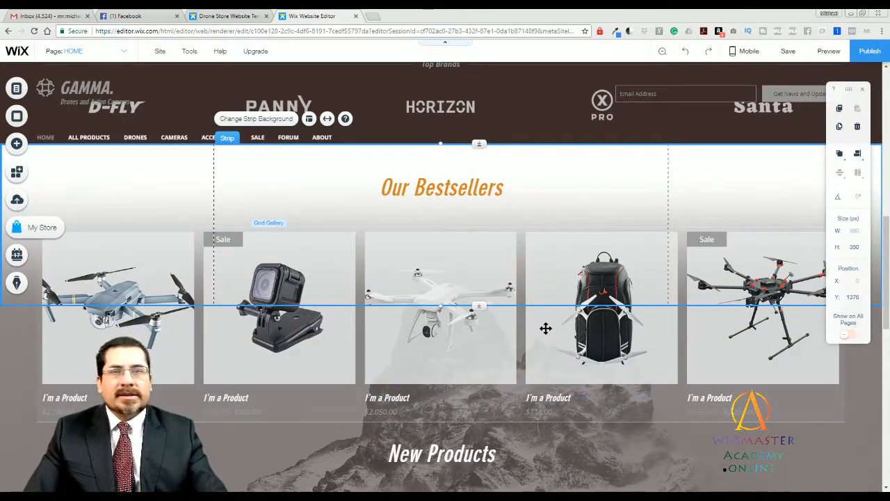
scroll(887, 202, up, 3)
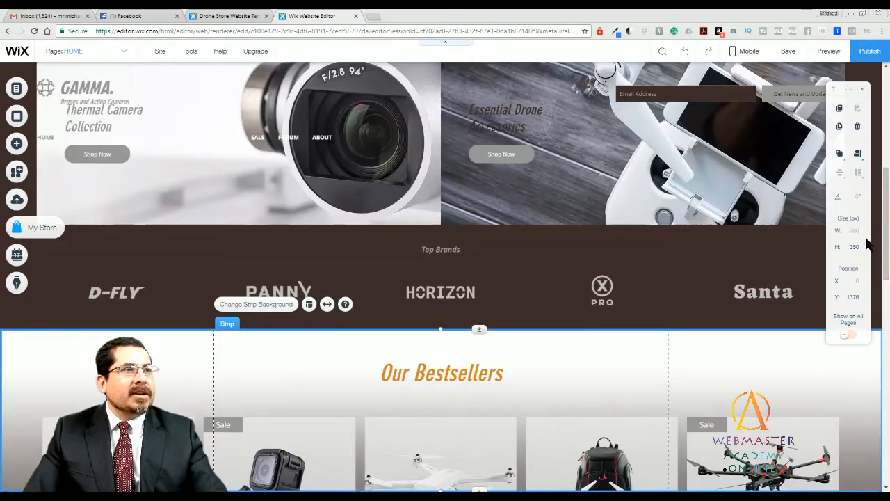
scroll(887, 203, down, 6)
drag(887, 320, 881, 402)
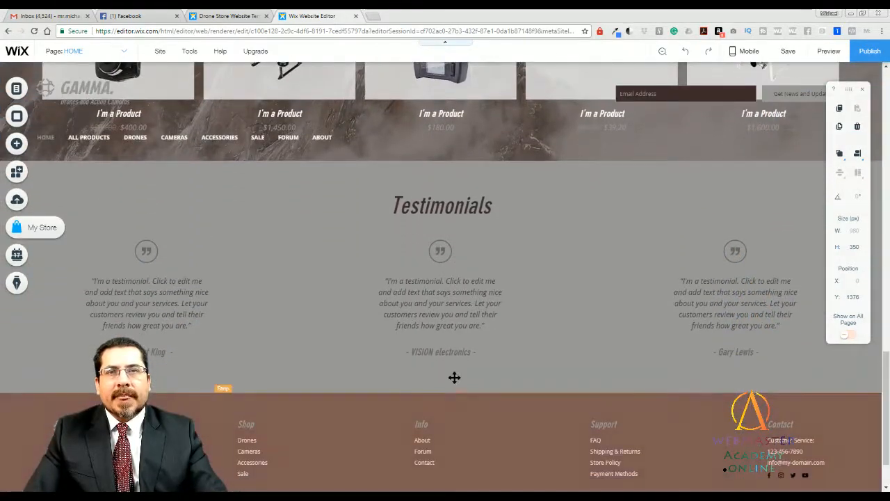
click(429, 298)
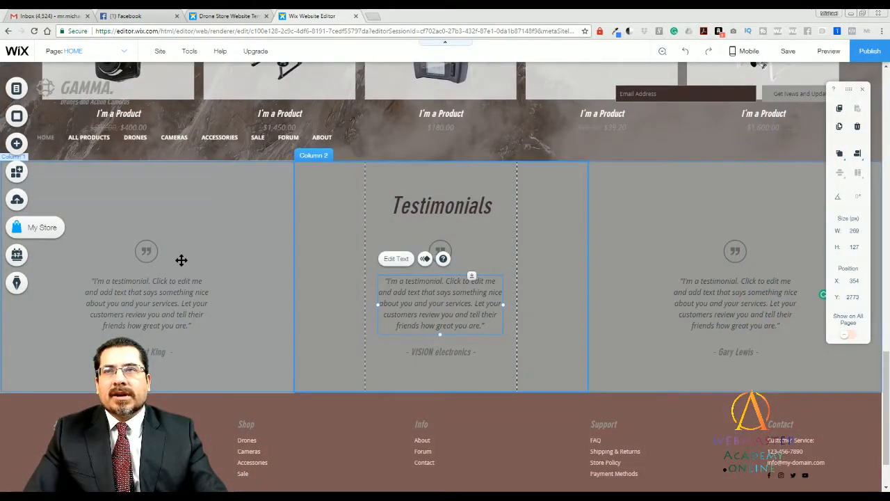
click(205, 276)
click(483, 301)
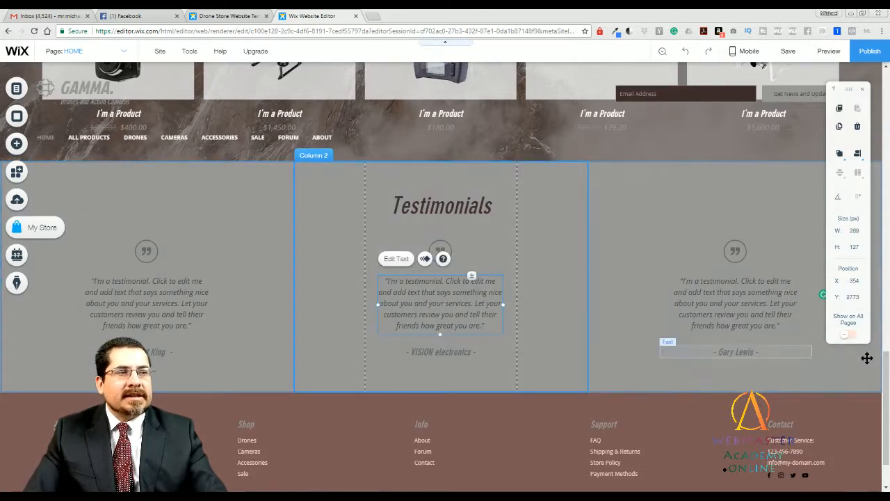
Step: Examine the footer's five columns, including the Shop, Info, Support and Contact sections and their text lists
scroll(887, 368, down, 1)
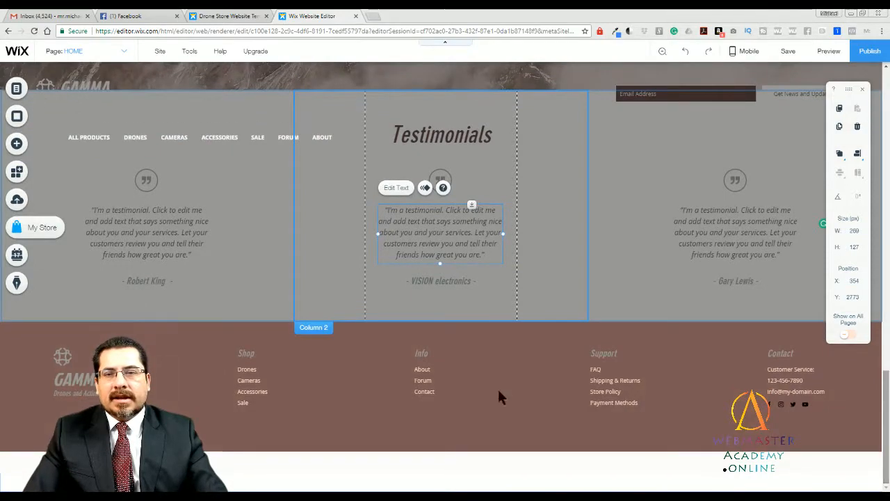
click(421, 379)
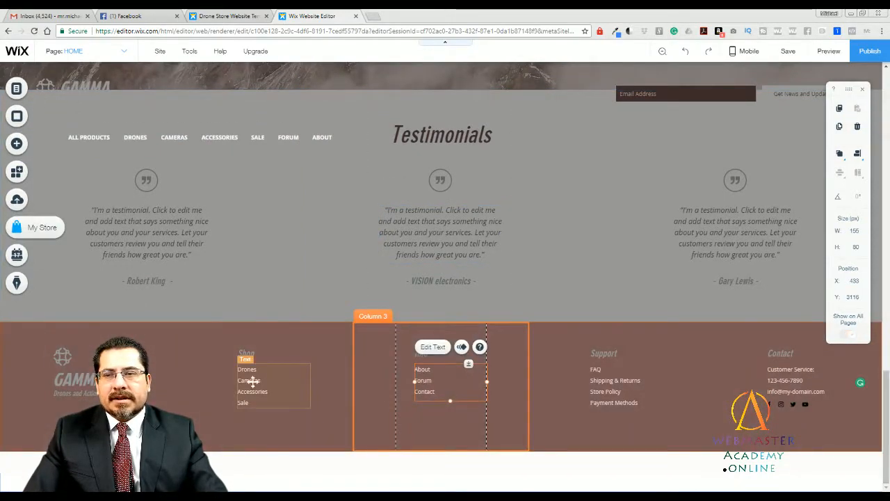
click(252, 380)
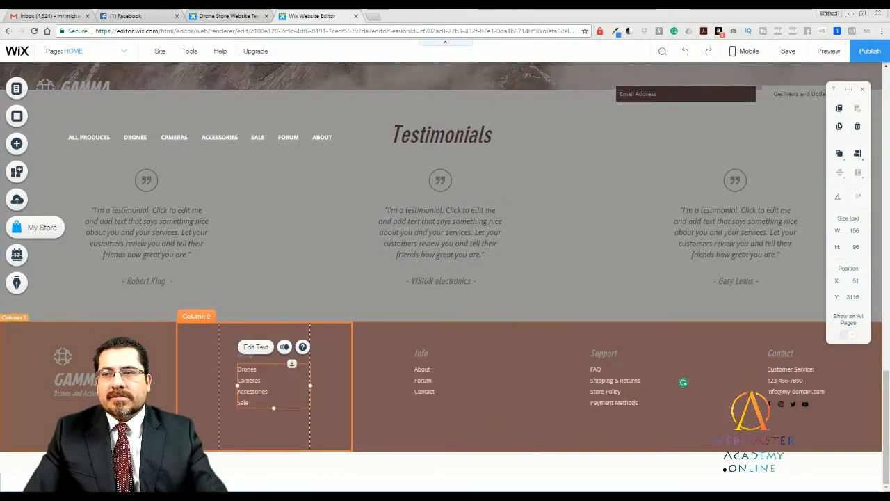
click(128, 417)
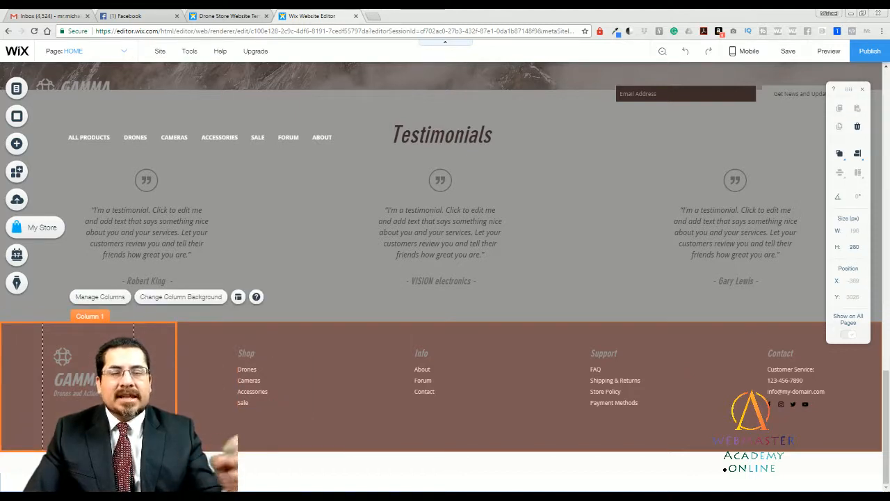
click(323, 338)
click(469, 333)
click(615, 344)
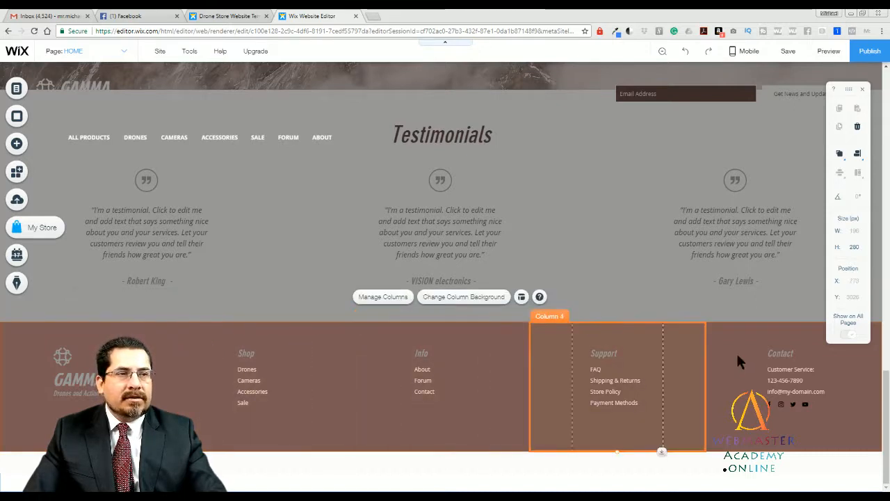
click(735, 343)
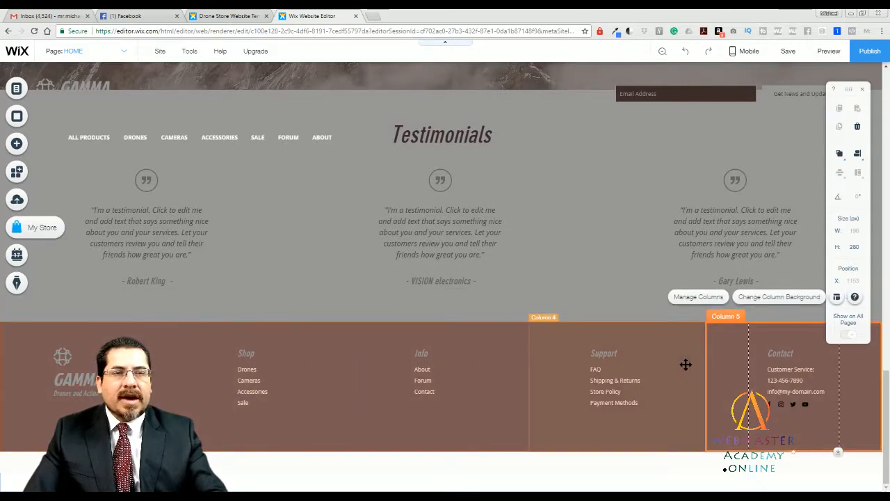
Step: Review the page and web address link options for the footer's Shipping & Returns entry, cancel them and close the text settings
click(615, 378)
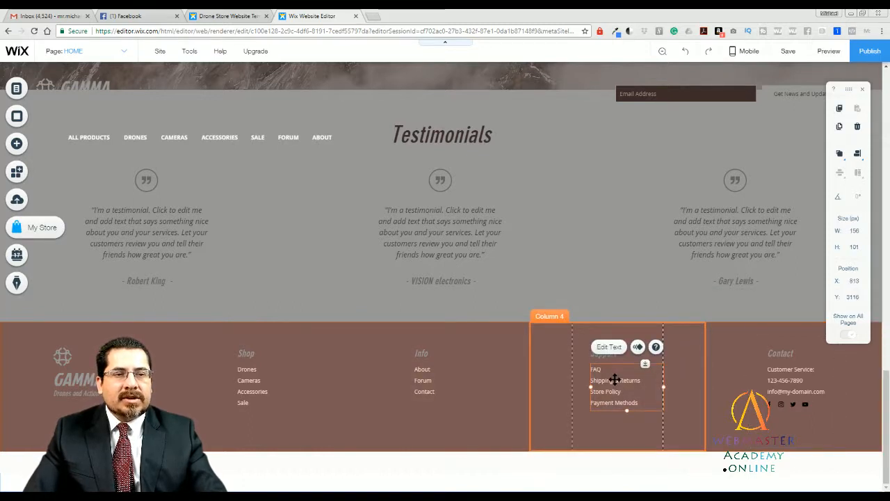
click(618, 380)
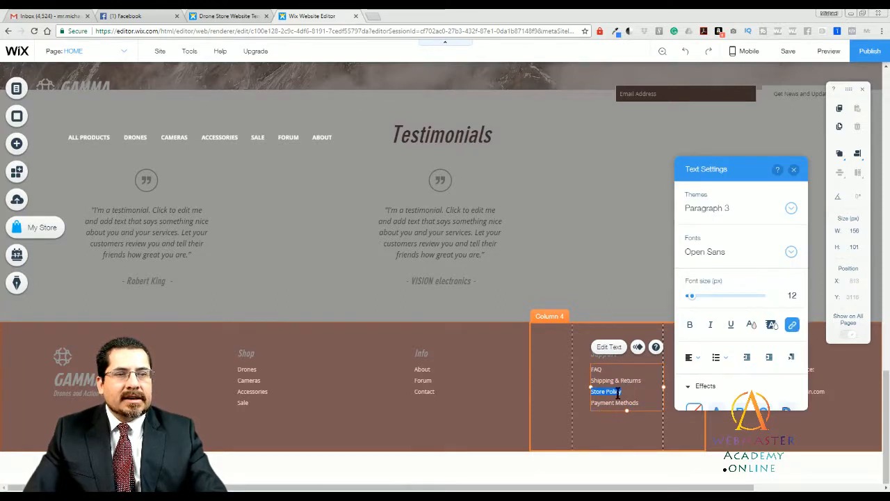
triple_click(634, 379)
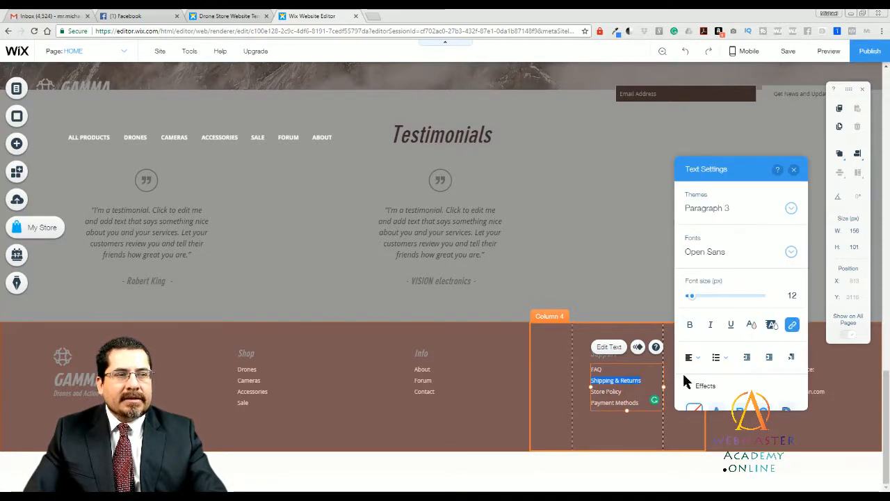
click(794, 325)
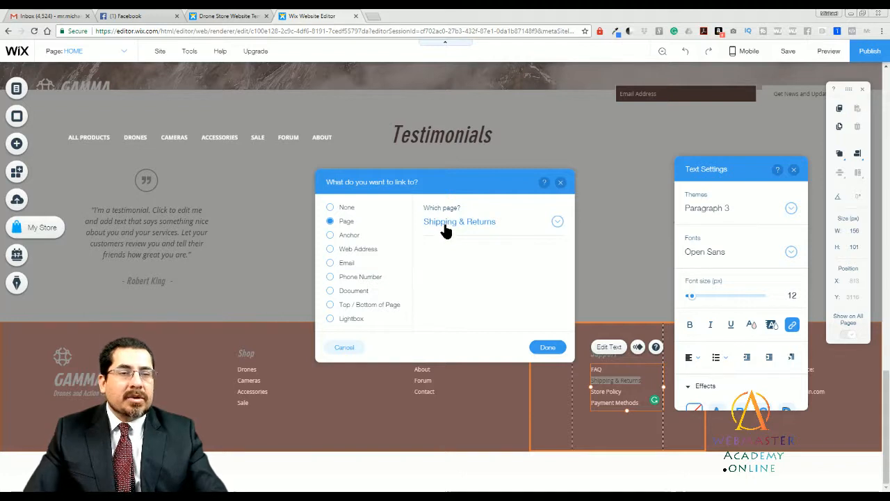
click(345, 252)
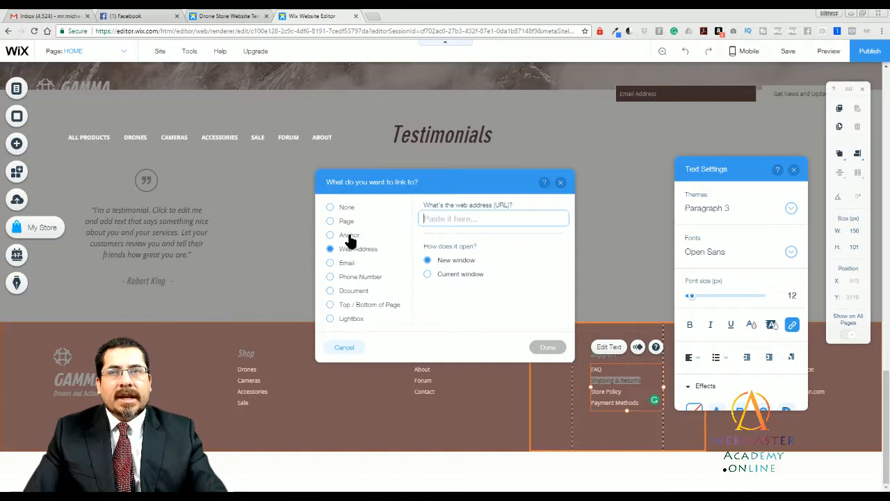
click(560, 182)
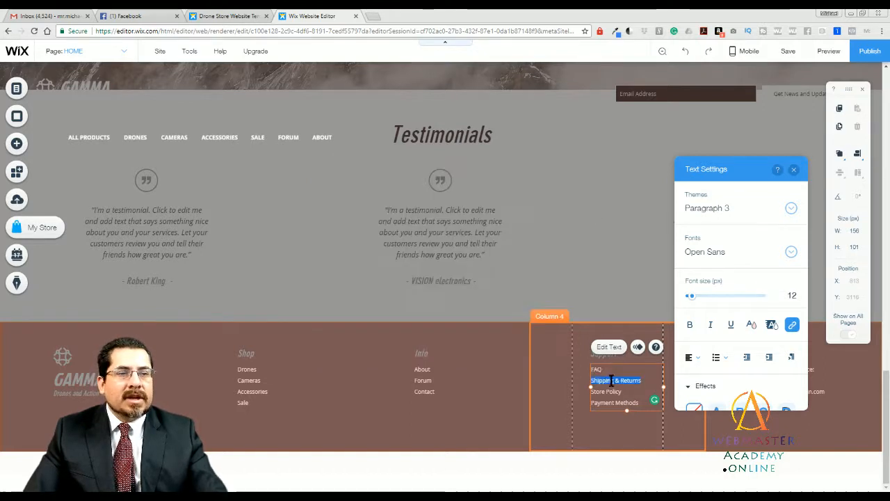
click(598, 368)
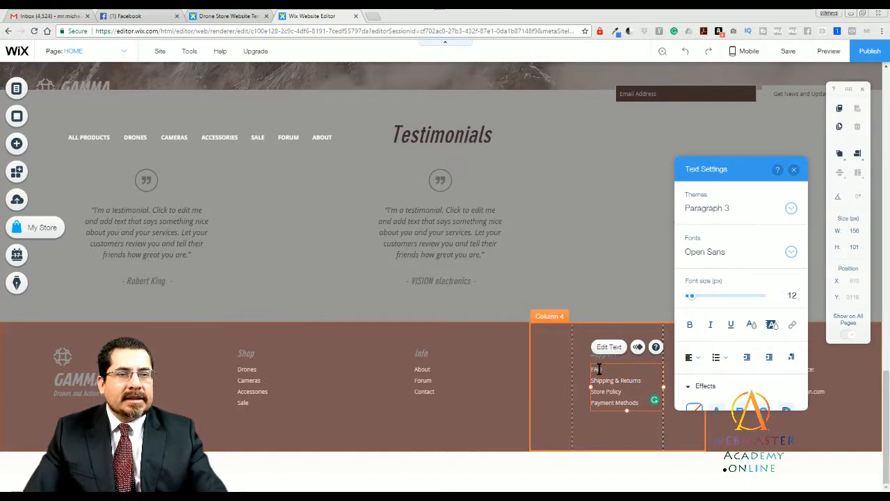
double_click(598, 369)
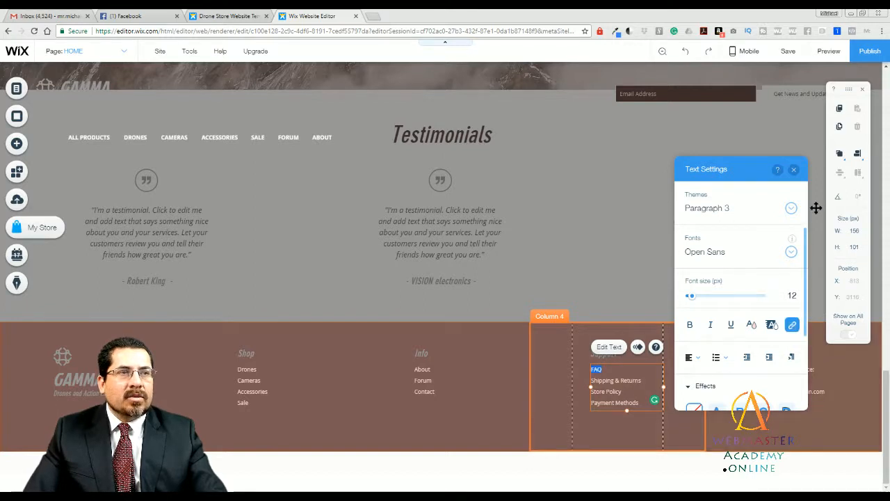
click(794, 170)
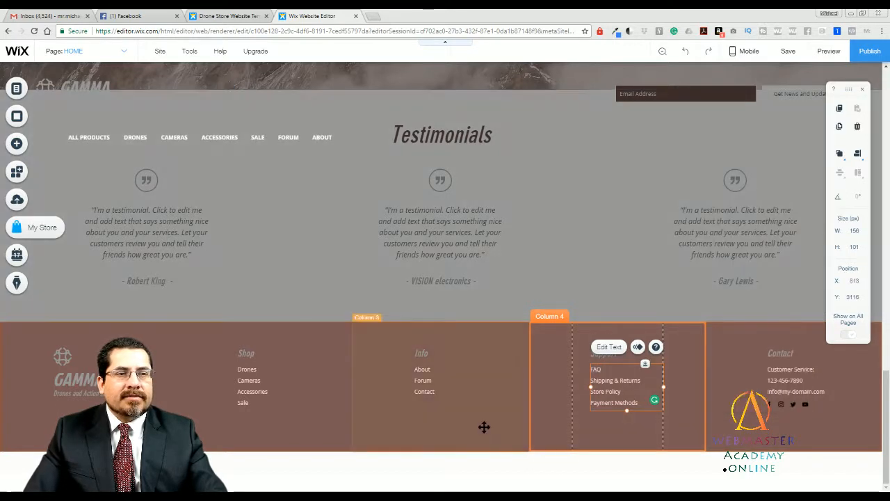
click(477, 400)
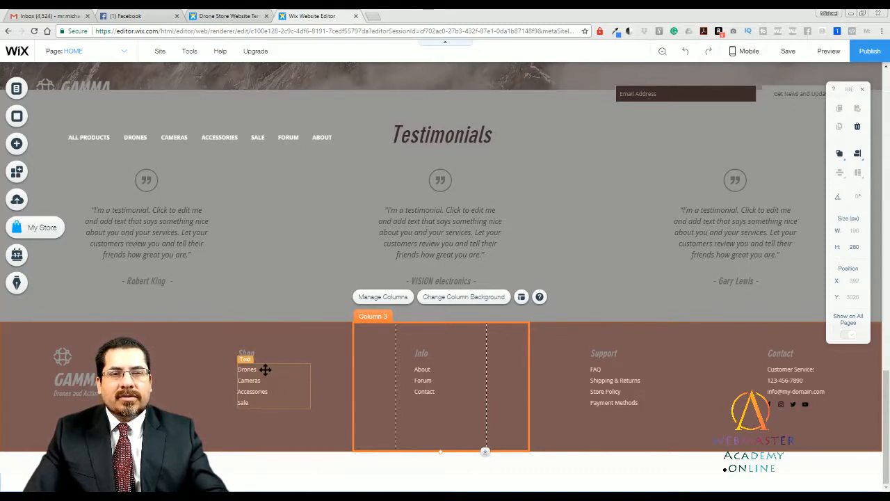
Step: Get started with My Store and accept the product gallery page introduction to reach the Store Manager
scroll(558, 387, up, 15)
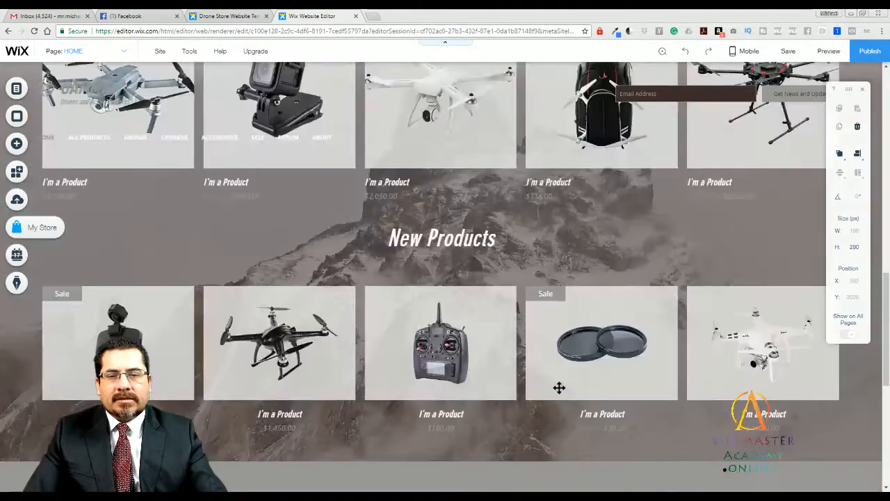
scroll(563, 362, up, 2)
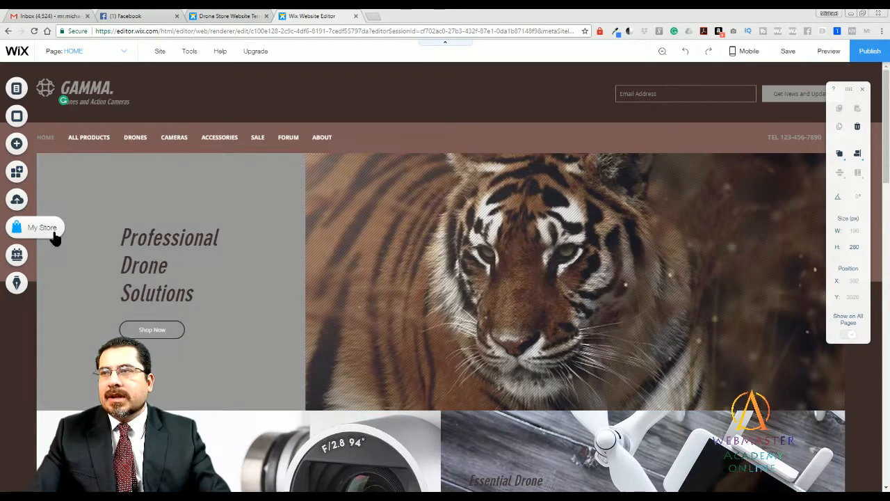
click(52, 230)
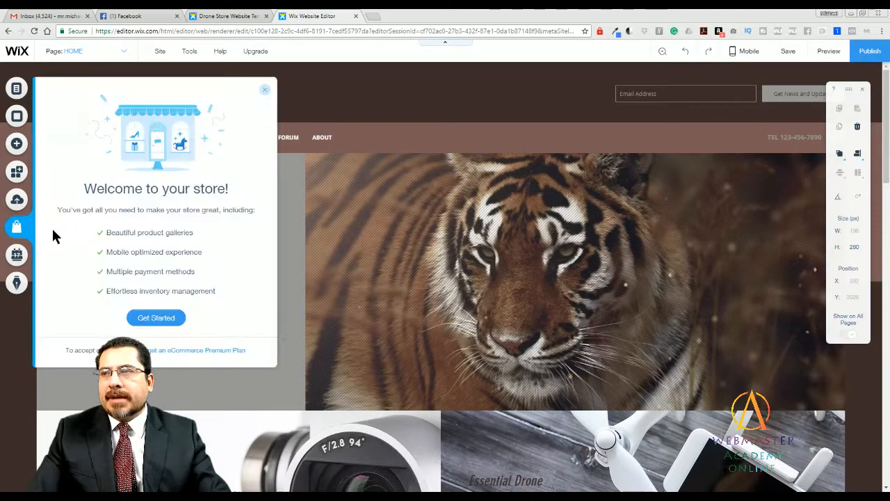
click(166, 322)
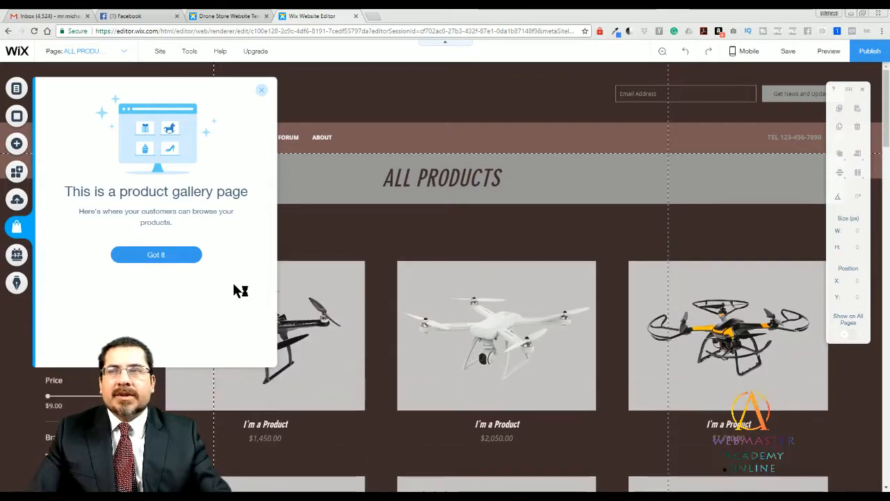
click(161, 257)
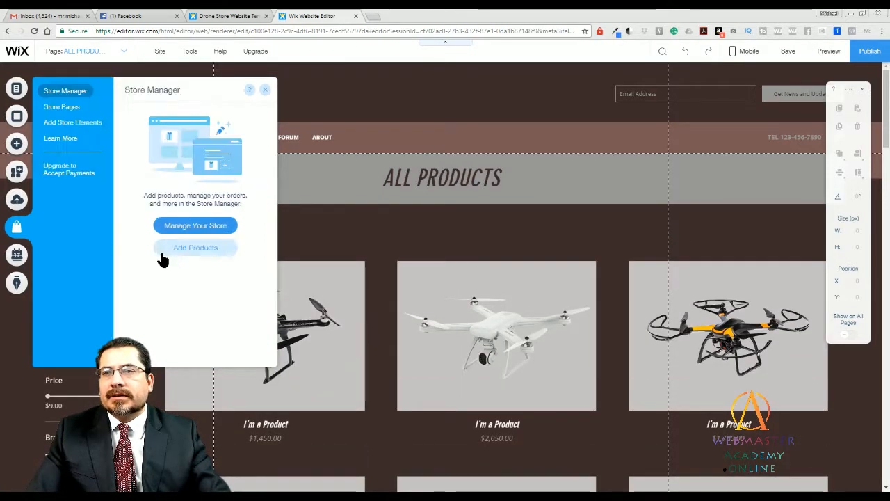
Step: Open the store dashboard's product list and try selecting all products, clearing the selection again
click(195, 227)
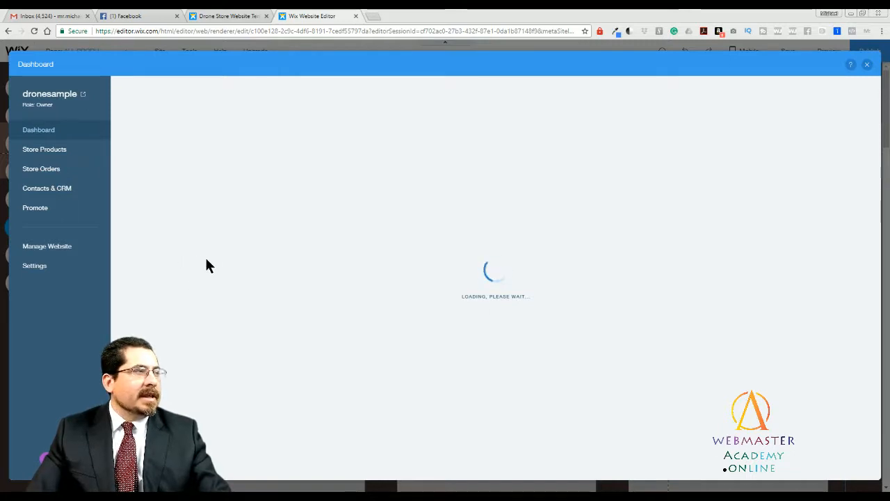
click(52, 152)
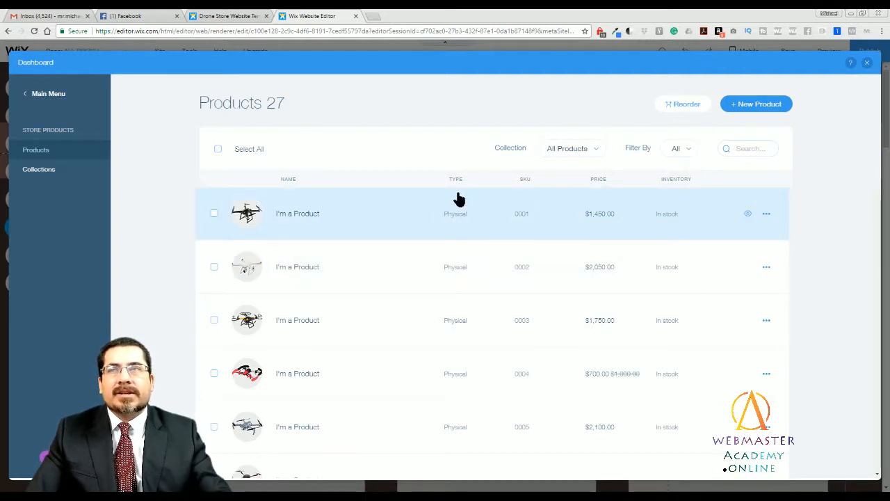
click(218, 149)
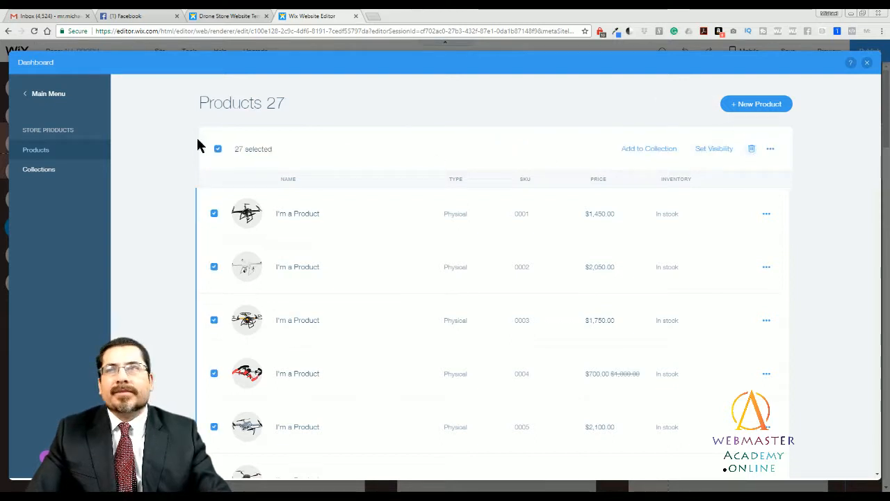
click(216, 150)
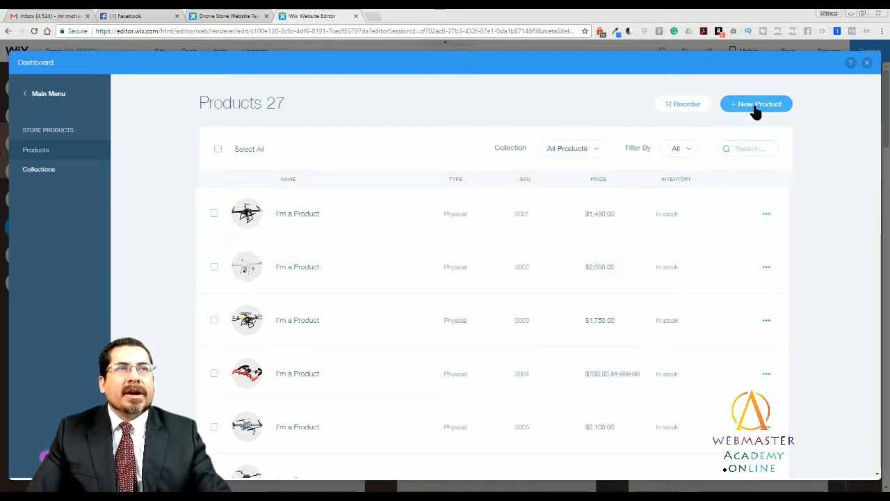
Step: Start a new product in the store and activate its title field
click(755, 111)
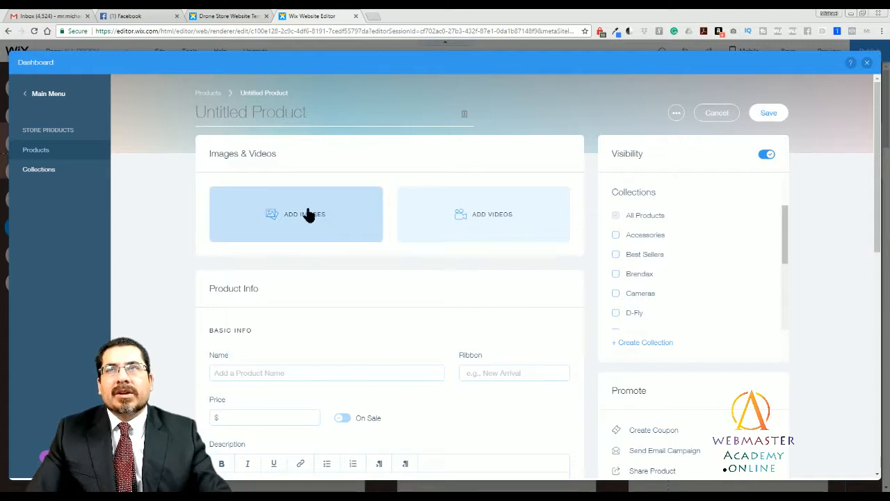
click(228, 116)
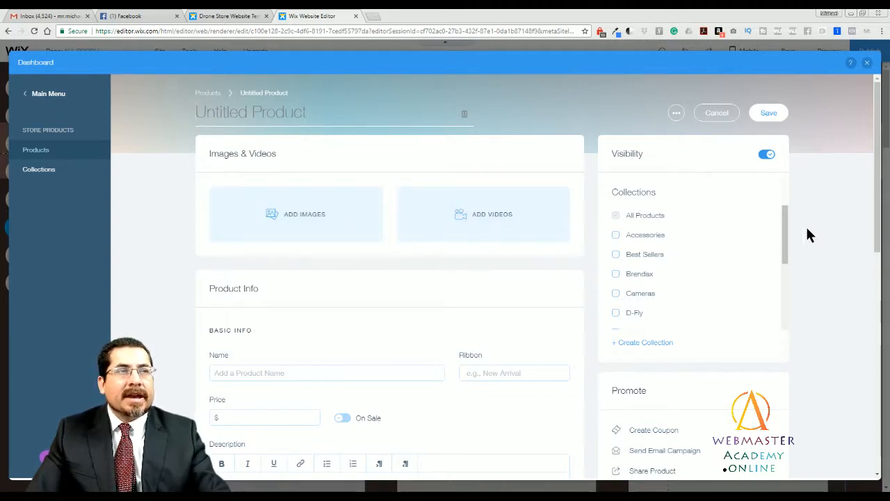
Step: Try assigning the new product to the Cameras, D-Fly and Drones collections, and clear all three again
scroll(783, 227, down, 1)
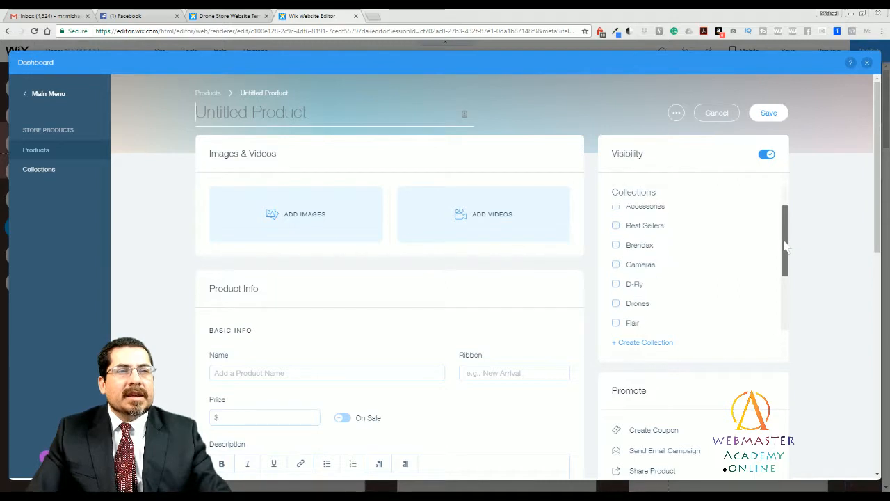
click(616, 265)
click(615, 284)
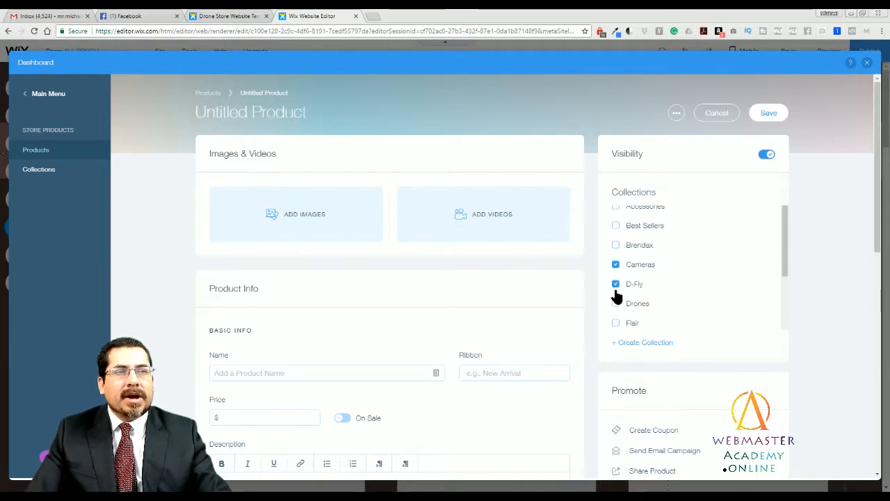
click(615, 304)
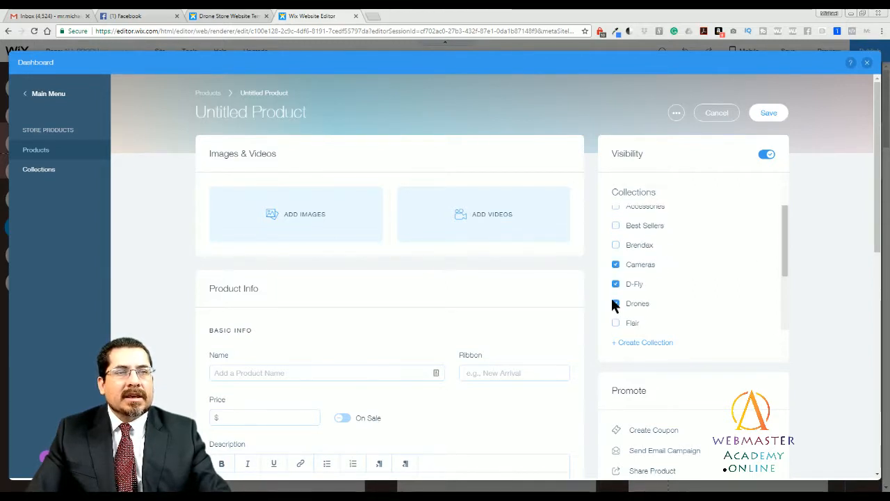
click(615, 303)
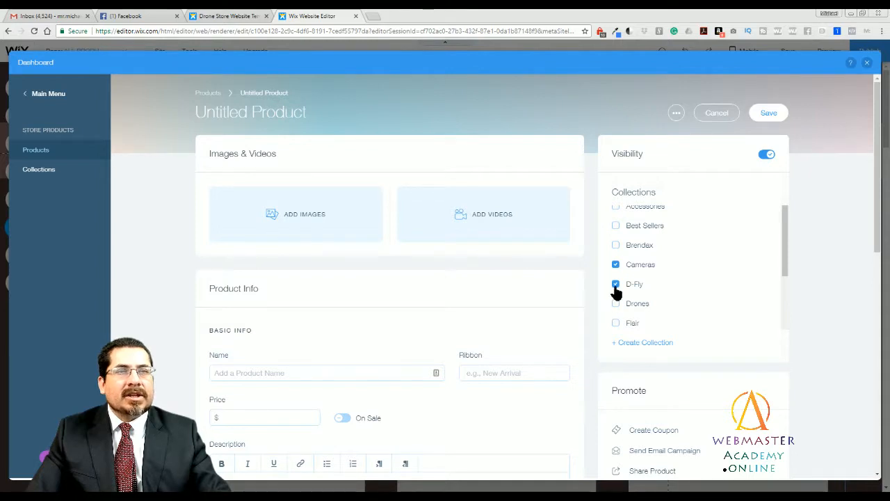
click(615, 285)
click(615, 265)
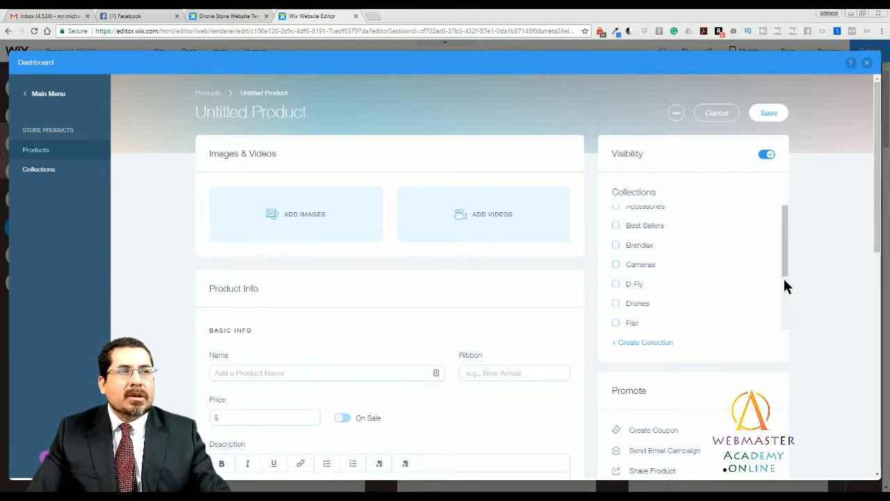
scroll(787, 255, up, 1)
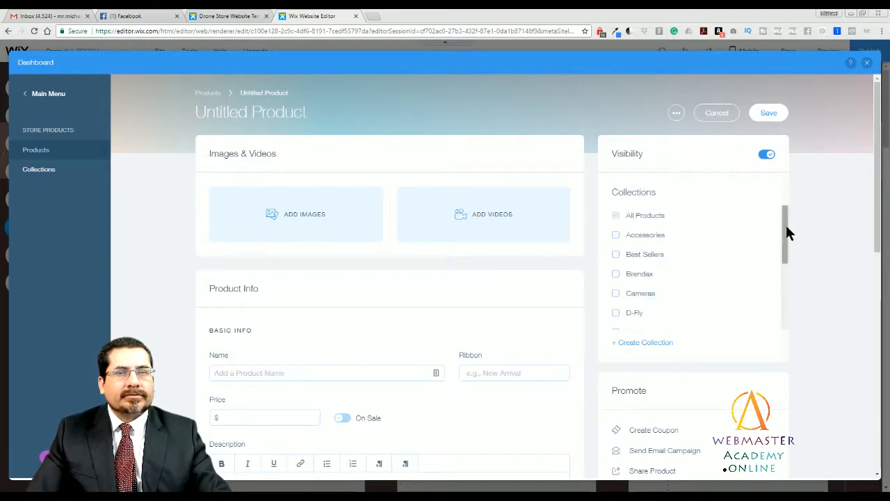
Step: Examine the Name, Ribbon and Price fields in the new product's basic info
scroll(486, 339, down, 2)
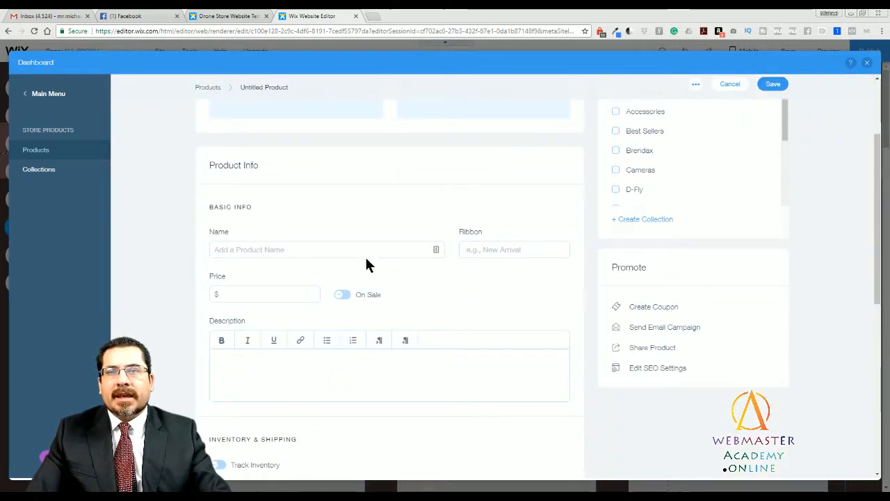
click(344, 258)
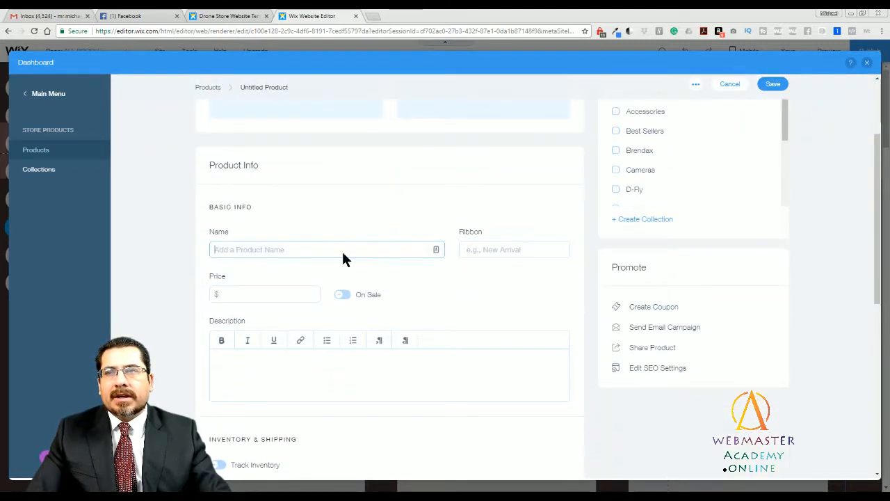
click(486, 251)
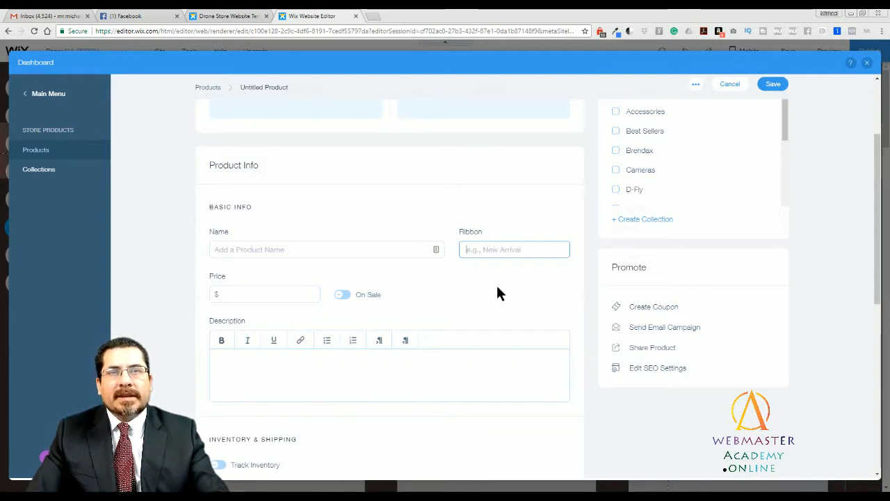
click(308, 294)
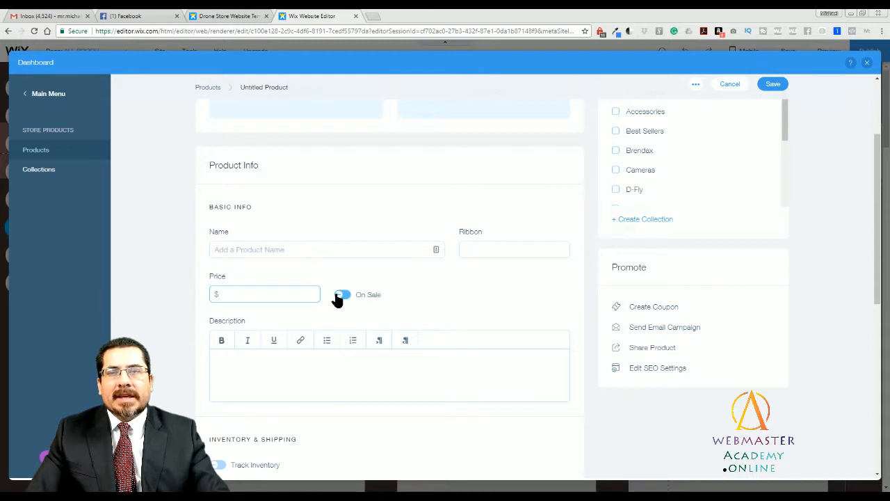
Step: Try the product's On Sale option with its Discount and Sale Price fields, switch it off and go to the Description
click(341, 295)
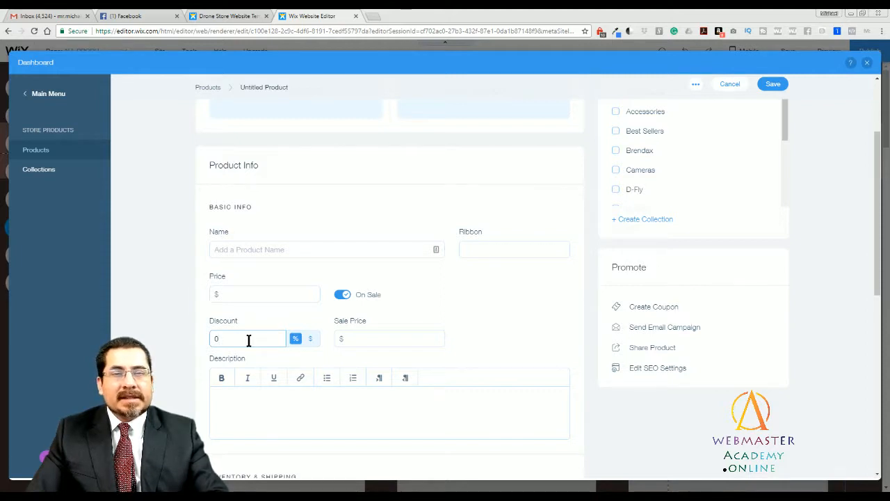
click(382, 333)
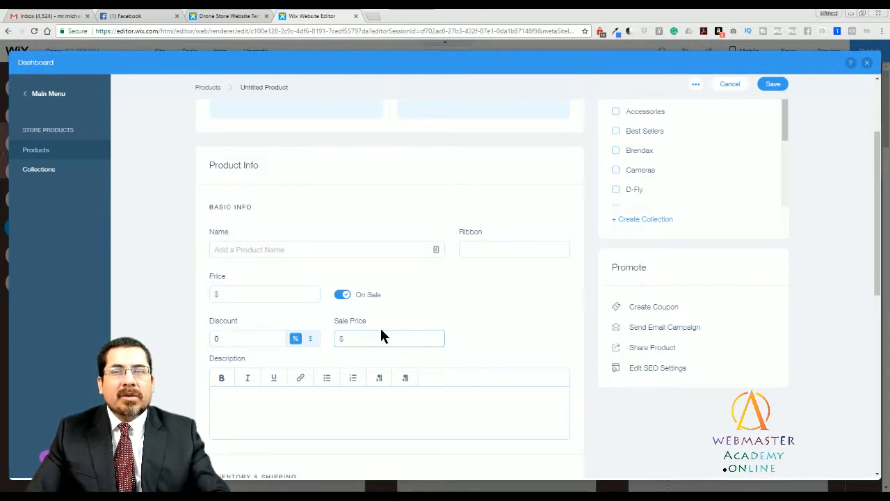
click(302, 297)
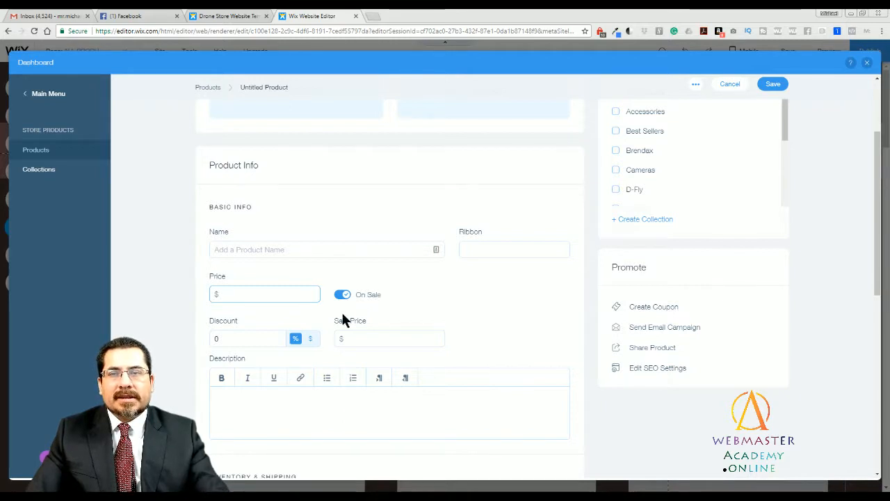
click(360, 338)
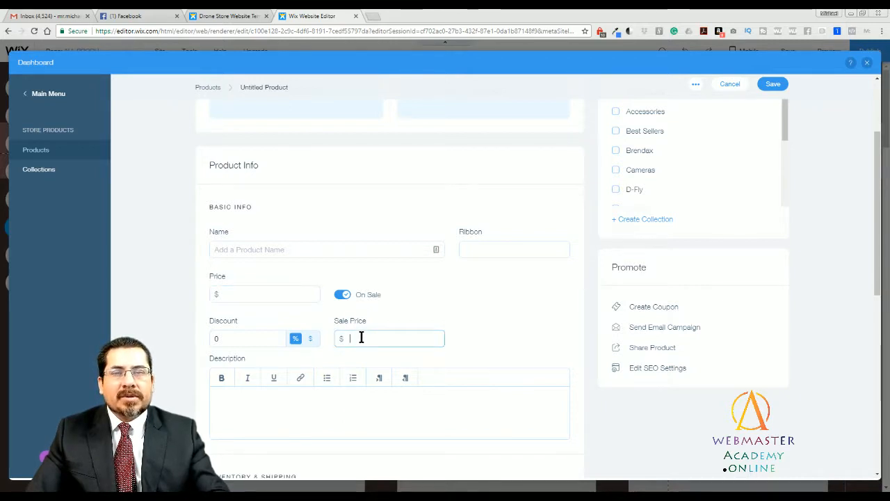
click(344, 297)
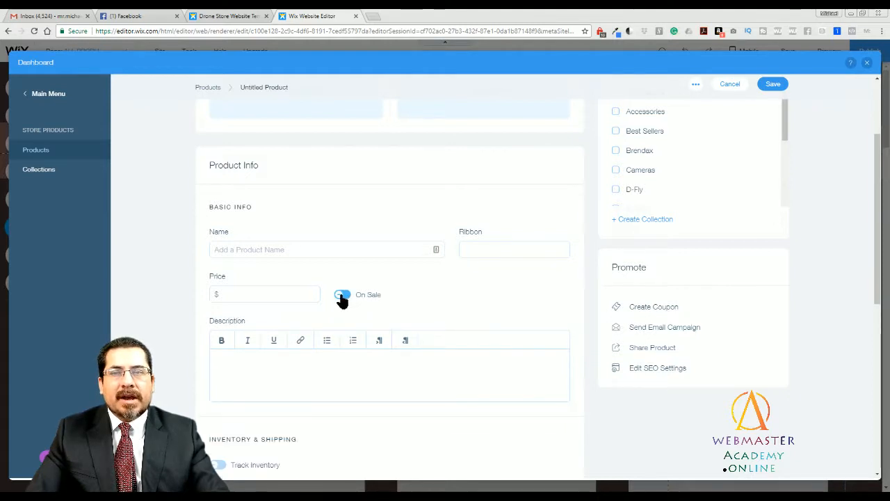
click(342, 297)
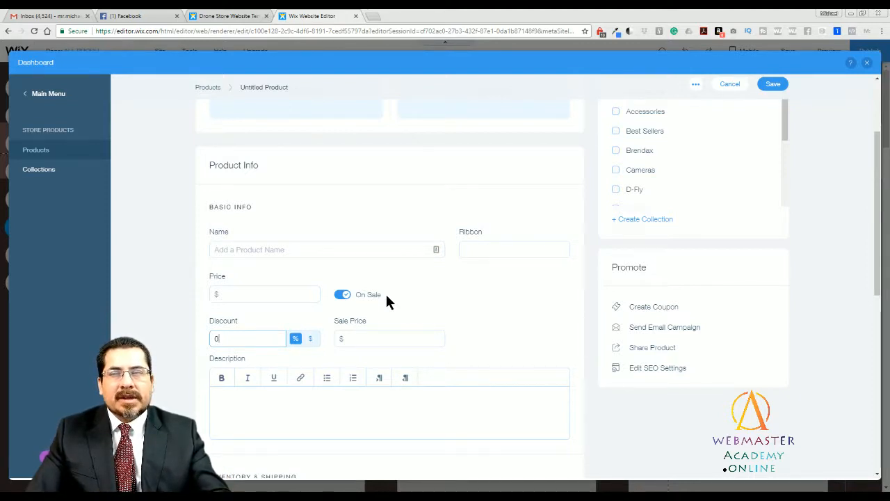
click(347, 296)
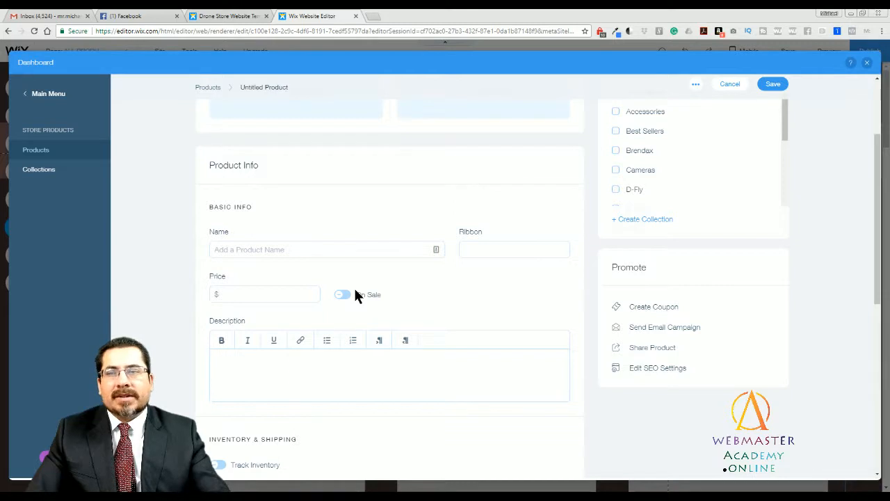
click(313, 355)
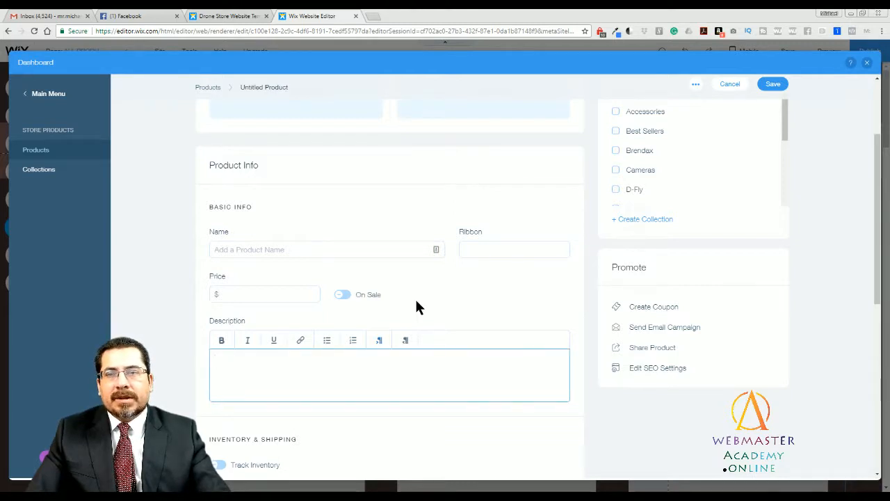
Step: Try tracking the product's inventory with a quantity of 10, and turn inventory tracking off again
scroll(415, 302, down, 3)
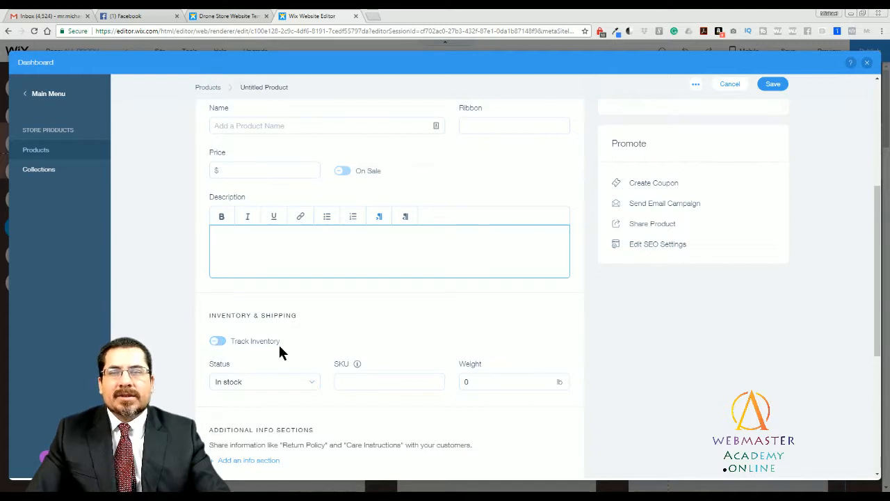
click(220, 341)
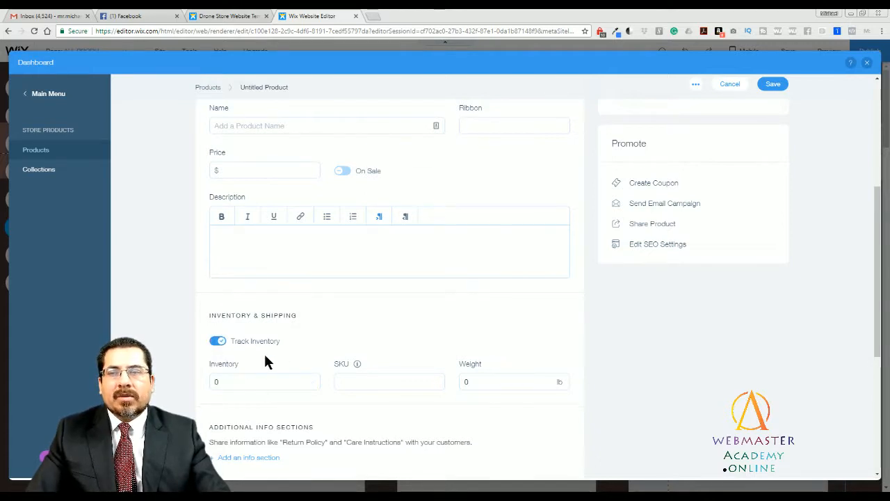
click(258, 381)
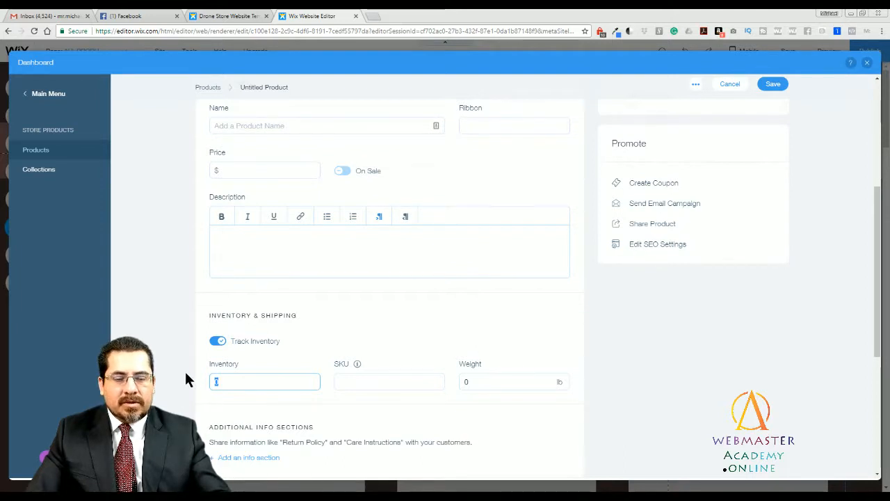
text(10)
click(339, 335)
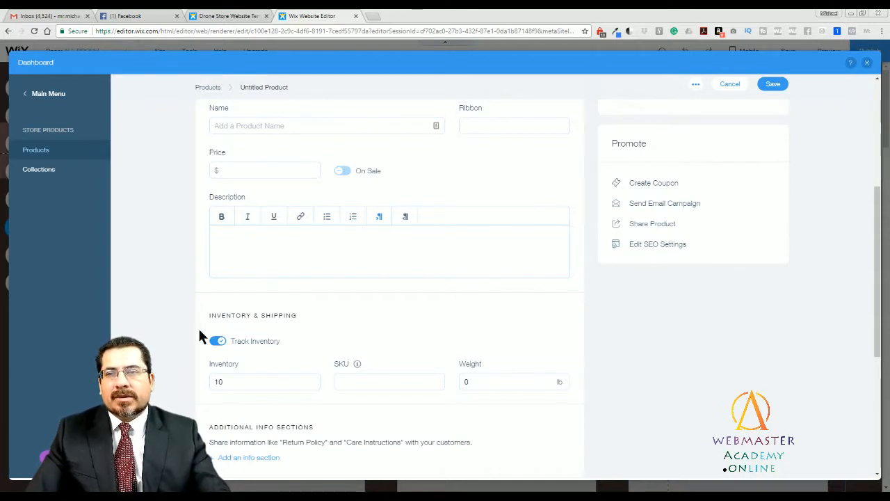
click(221, 340)
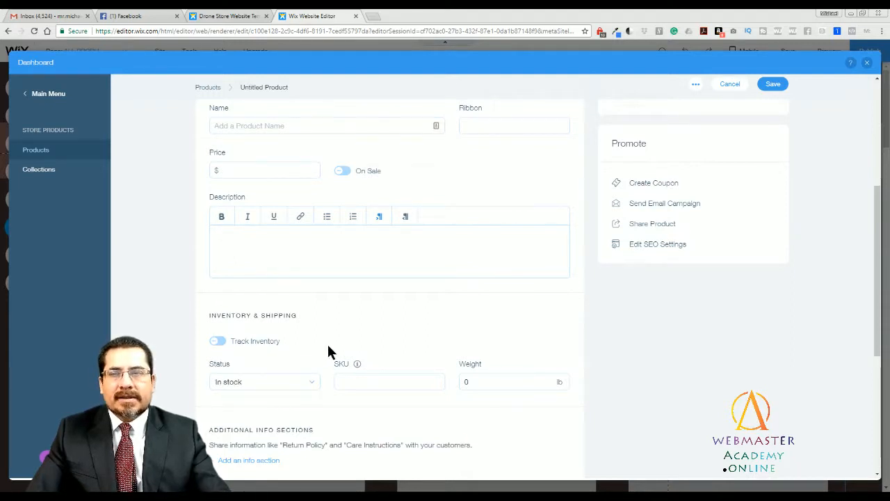
Step: Add an empty option entry to the new product in its Product Options section
scroll(327, 348, up, 3)
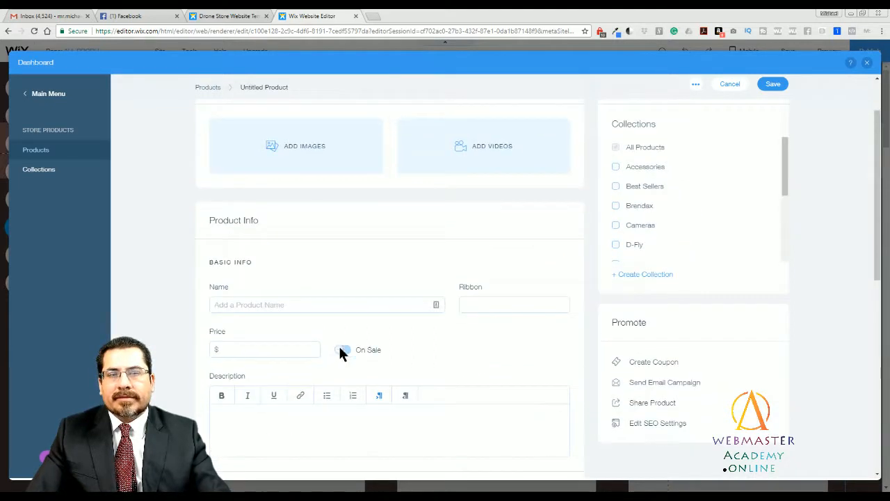
scroll(858, 213, up, 2)
scroll(871, 350, down, 3)
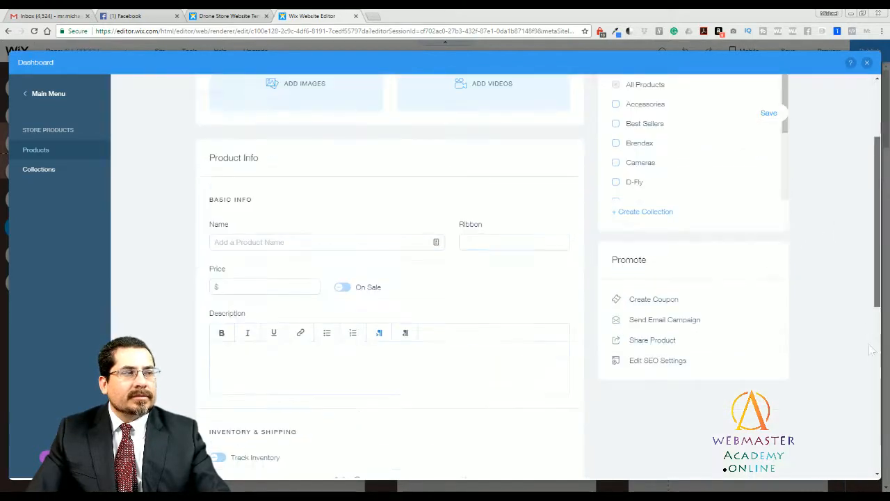
scroll(869, 350, down, 7)
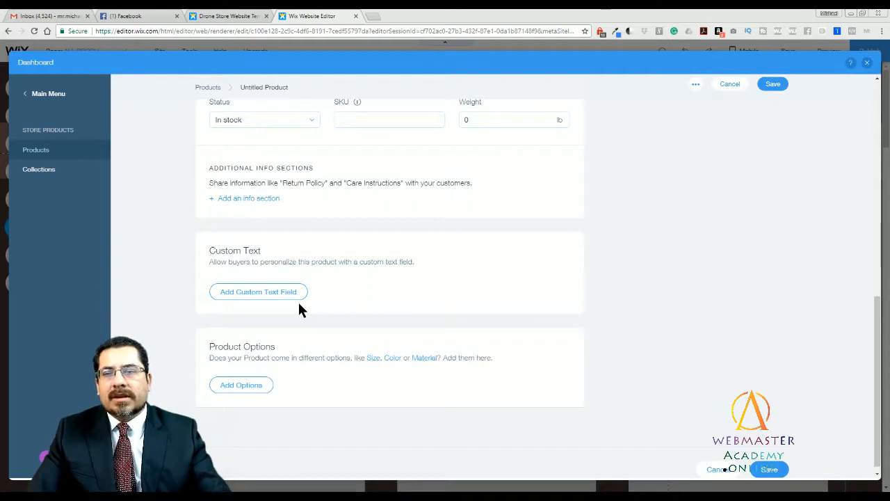
click(244, 386)
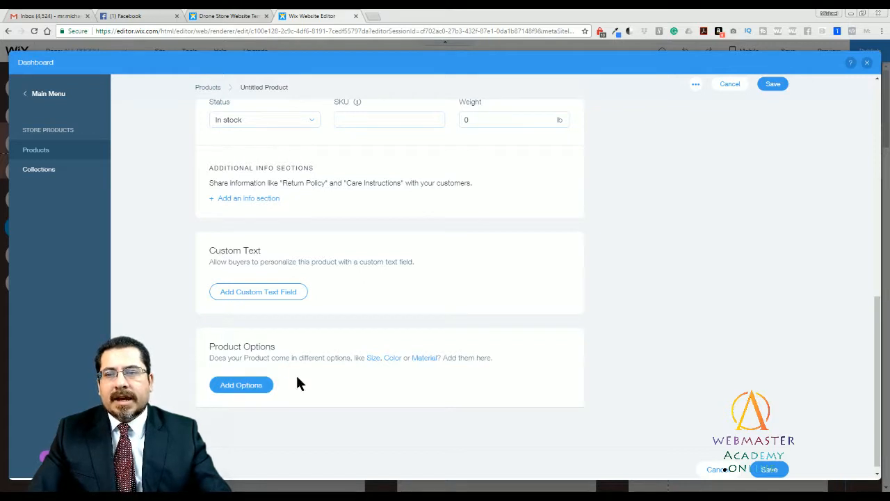
scroll(317, 350, up, 4)
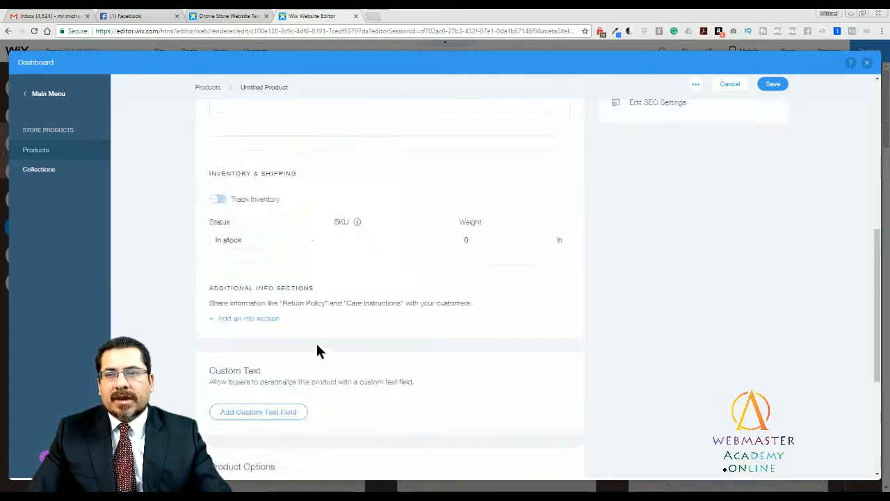
drag(876, 264, 871, 403)
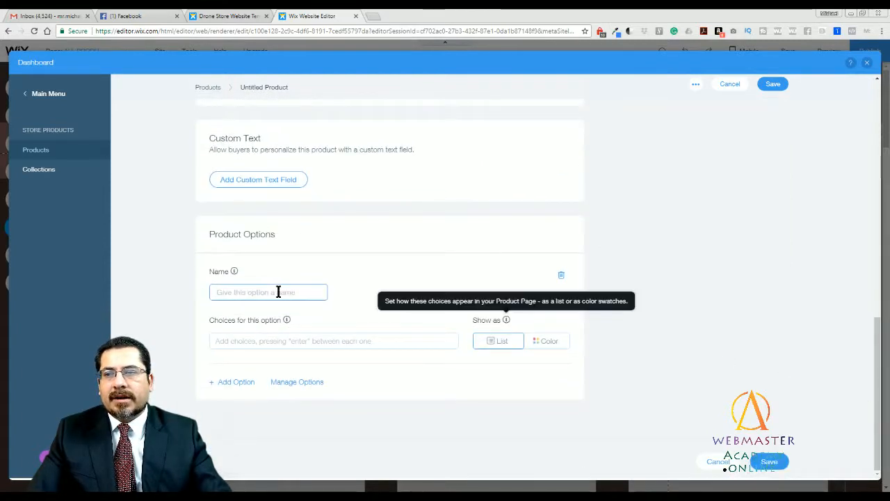
Step: Try showing the new option's choices as Color, and discard the unsaved product
click(290, 344)
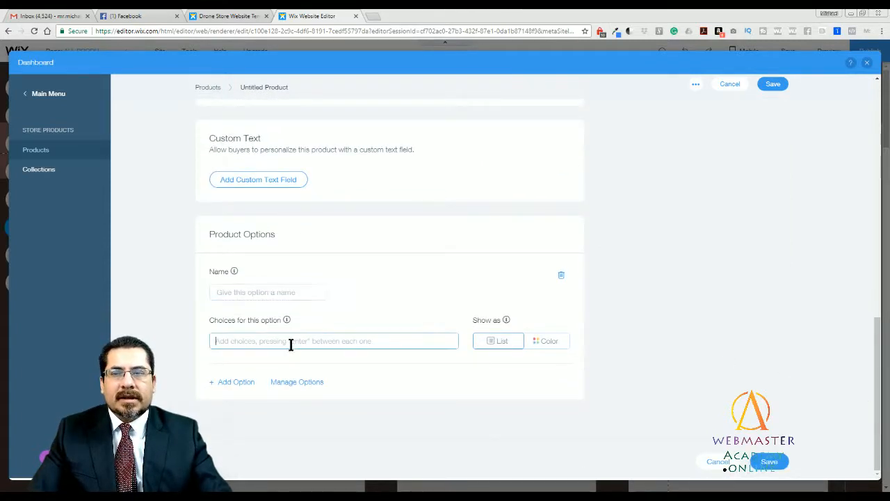
click(541, 344)
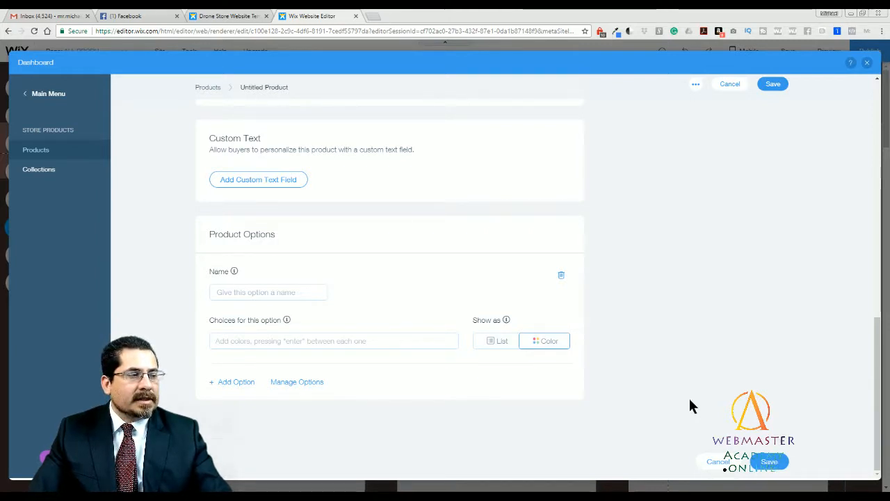
click(718, 461)
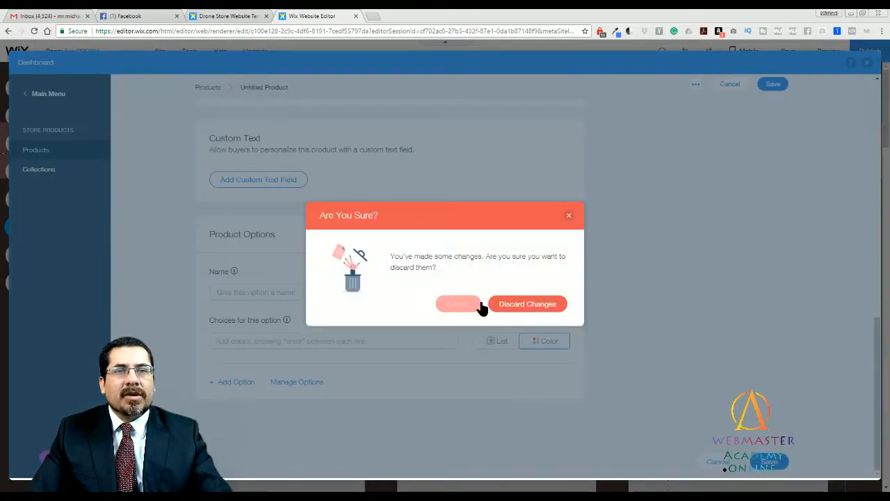
click(511, 297)
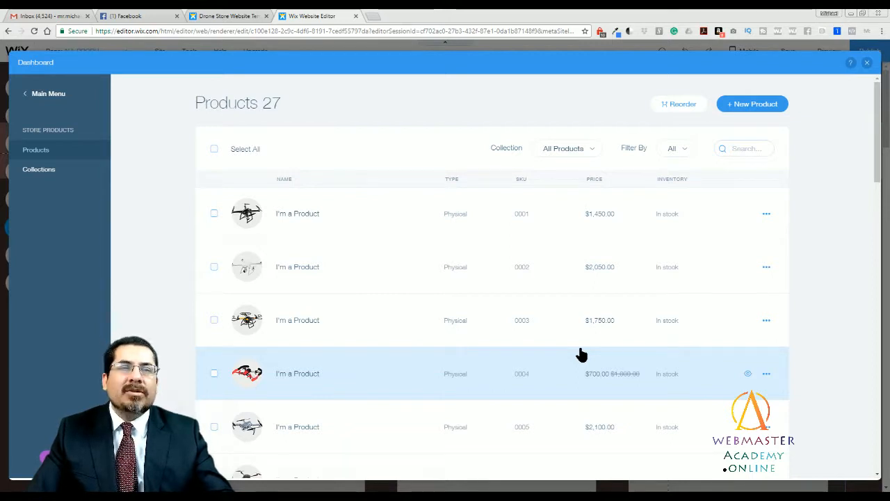
Step: Look through the store's product collections and close the store dashboard
click(38, 169)
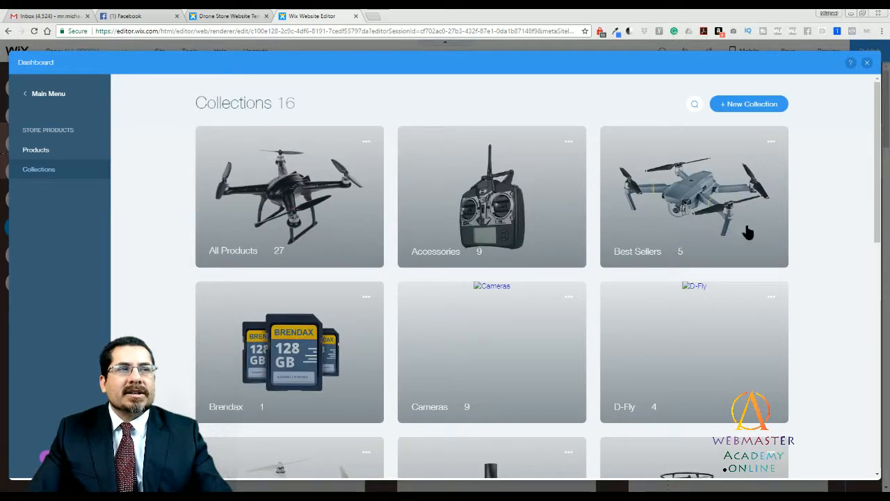
drag(877, 224, 874, 276)
scroll(869, 273, down, 1)
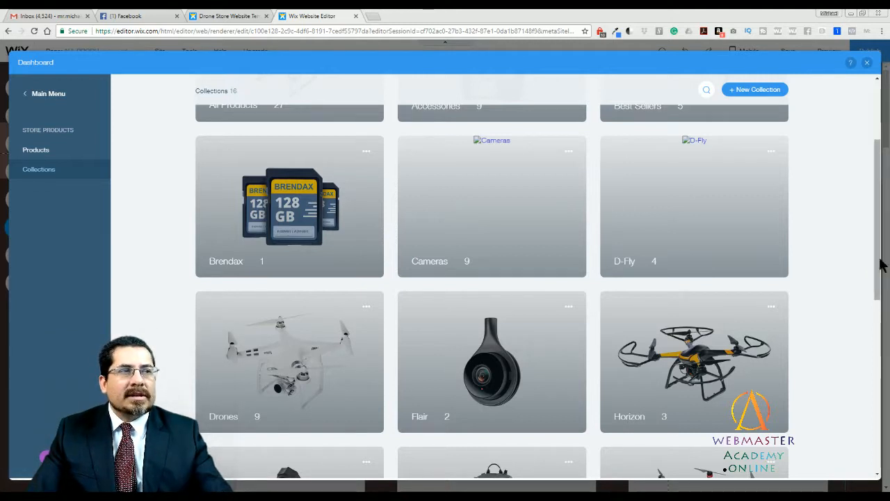
drag(880, 252, 880, 167)
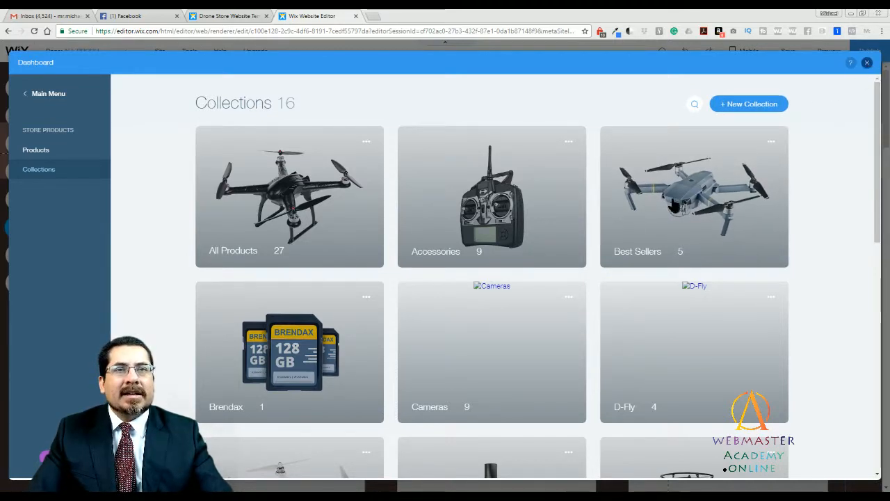
click(866, 64)
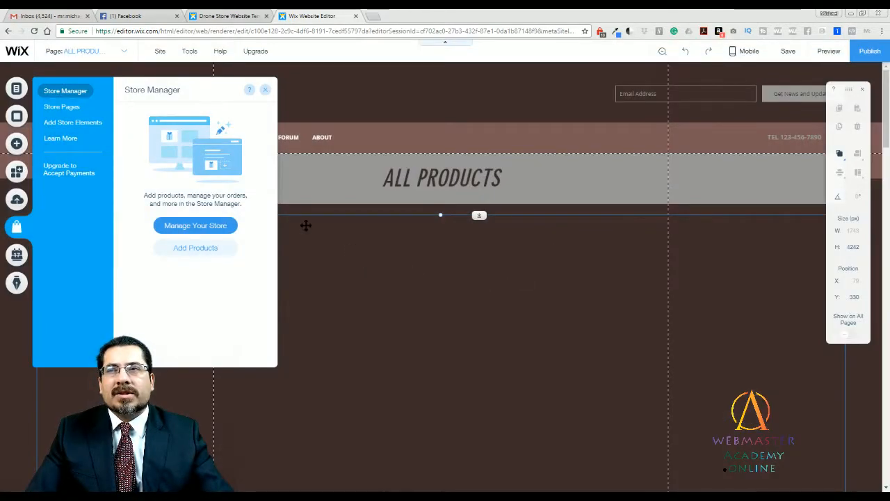
Step: Check the list of store pages and place a Product Widget on the All Products page, just below the page title
click(70, 113)
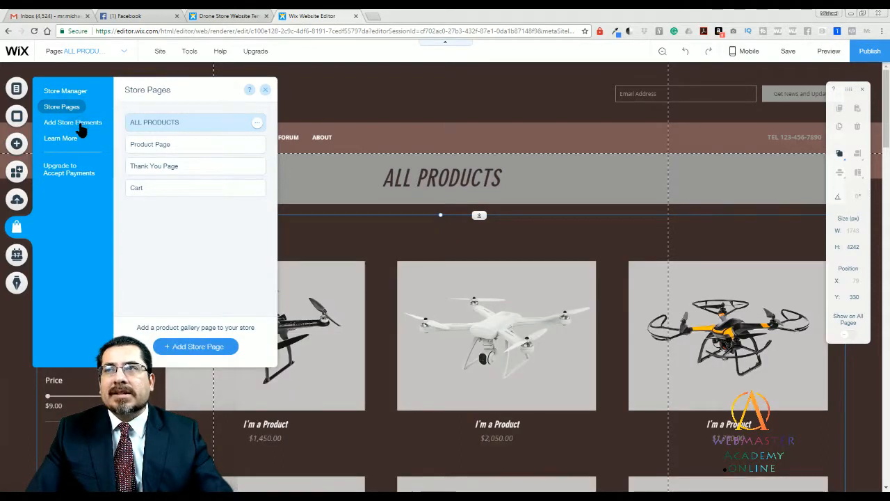
click(81, 129)
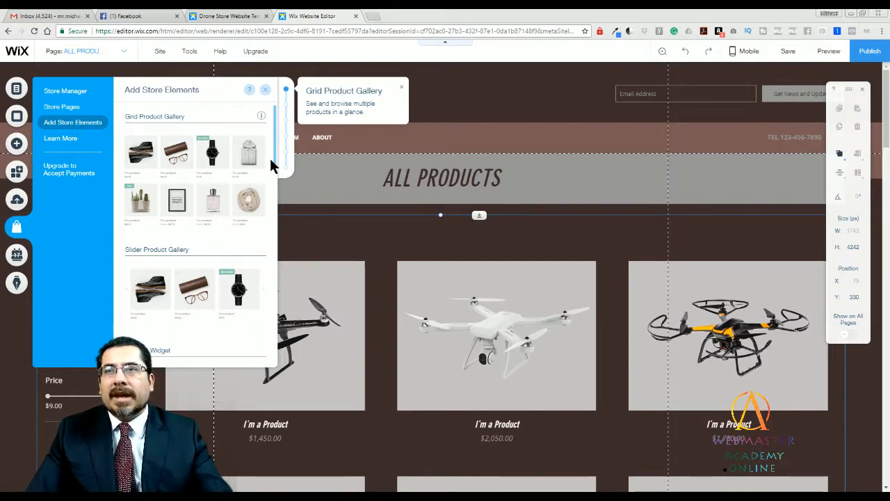
scroll(261, 209, down, 2)
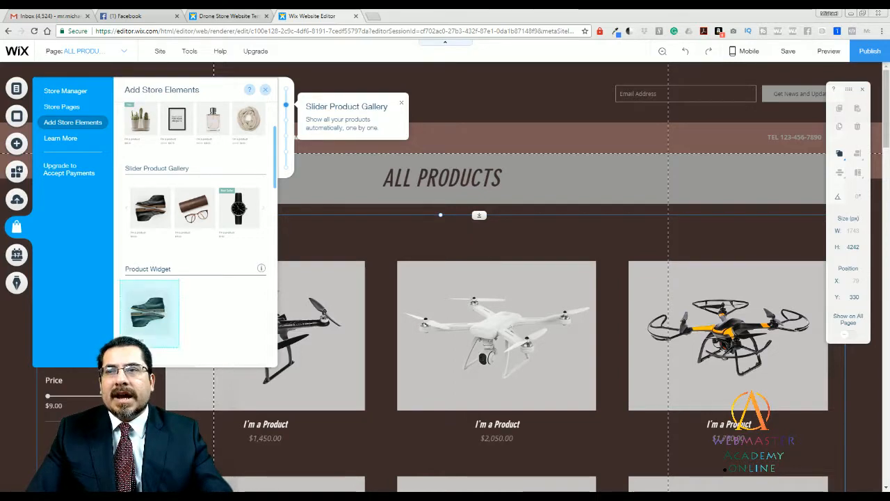
drag(150, 310, 400, 280)
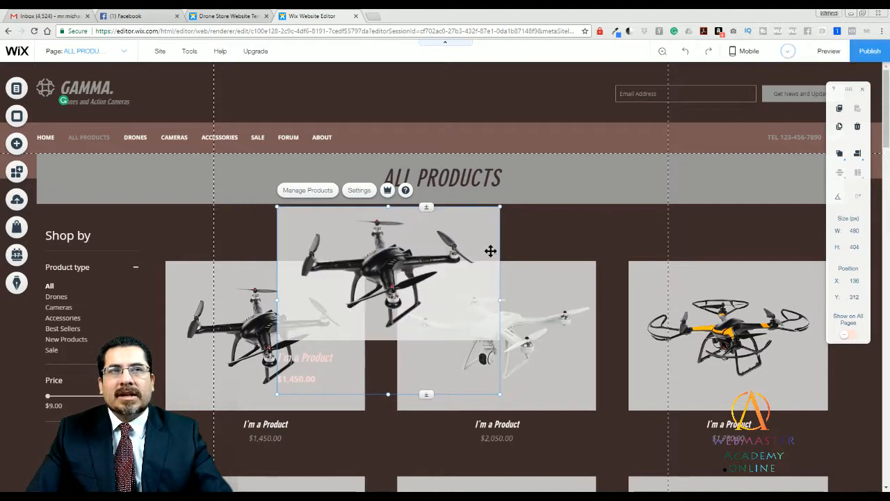
Step: Preview the site, open the product page from the added widget and return to the editor
click(828, 51)
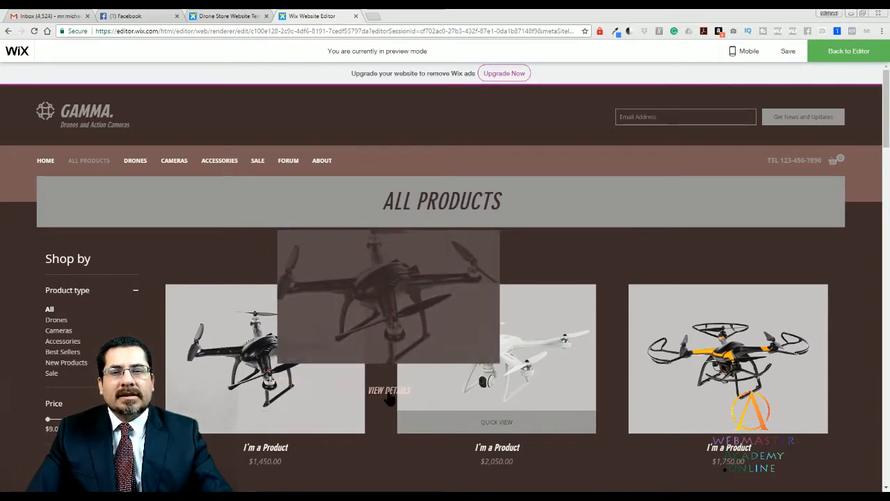
click(464, 306)
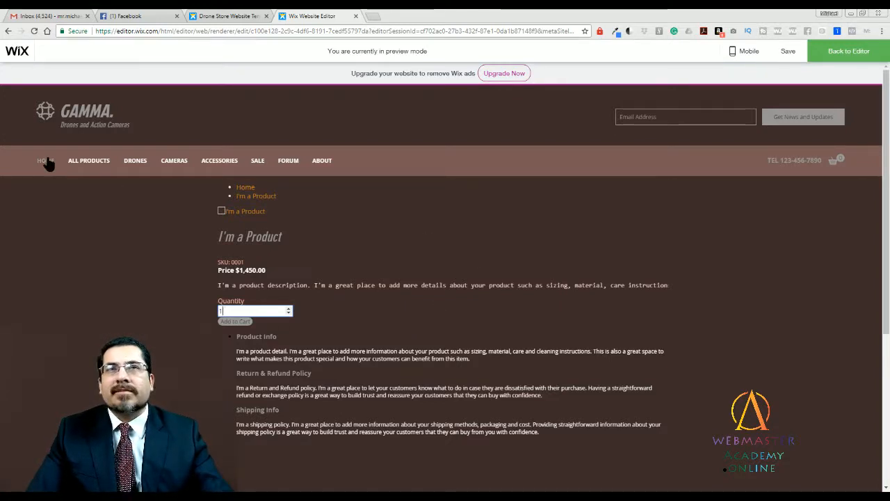
click(849, 53)
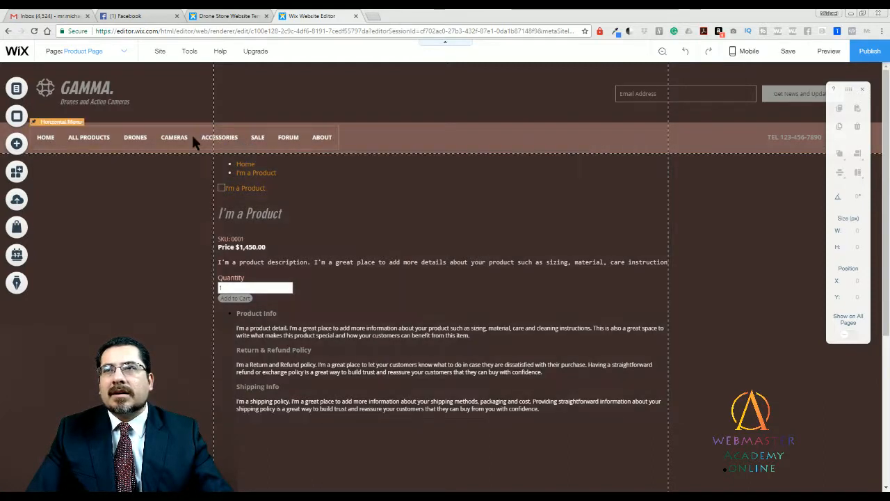
Step: Switch to the Home page and look through its product galleries down to the New Products section
click(192, 137)
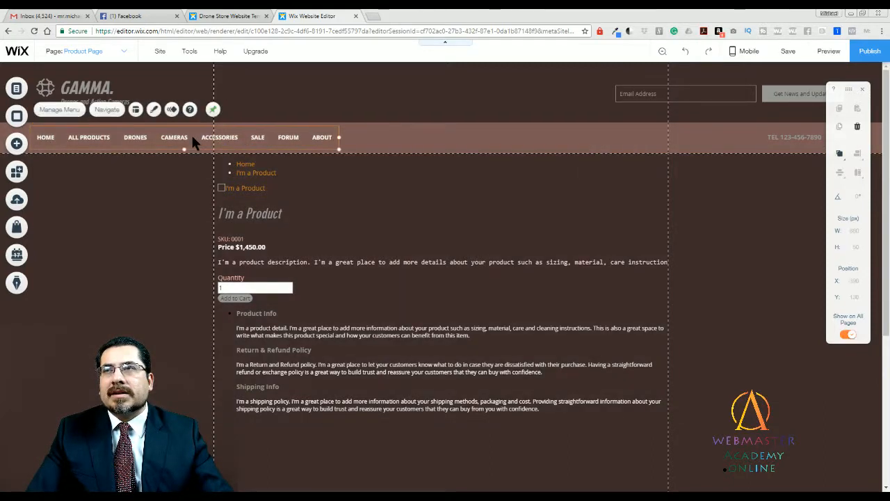
click(178, 173)
click(126, 52)
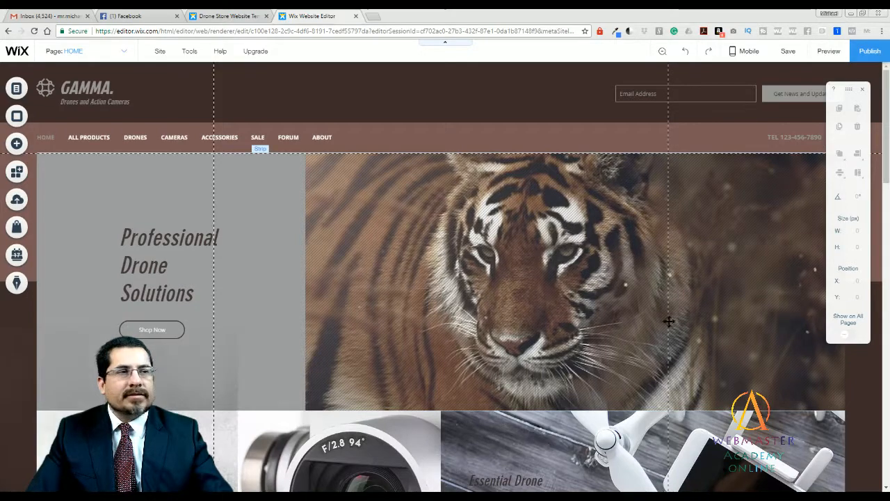
scroll(833, 209, down, 2)
drag(886, 171, 884, 339)
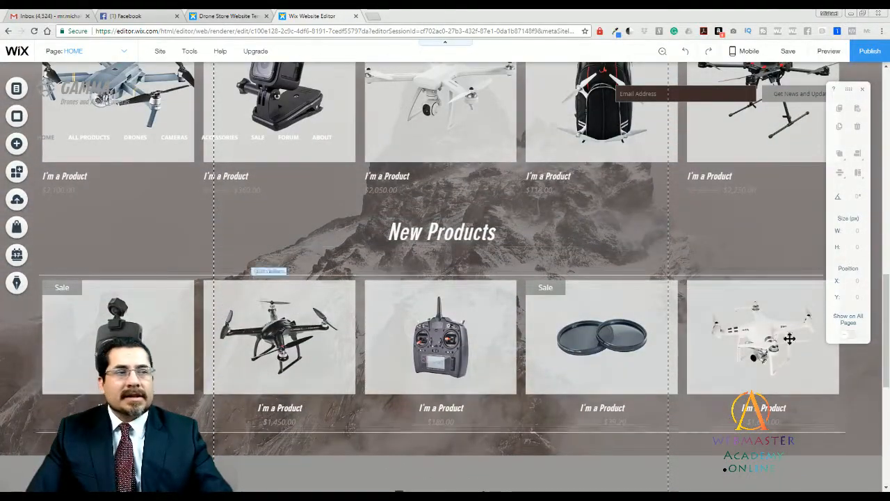
drag(881, 357, 865, 176)
scroll(709, 262, up, 1)
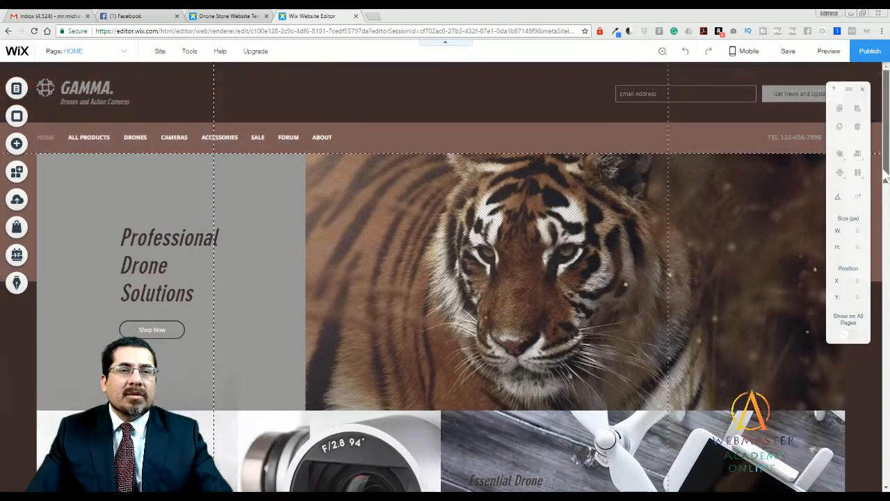